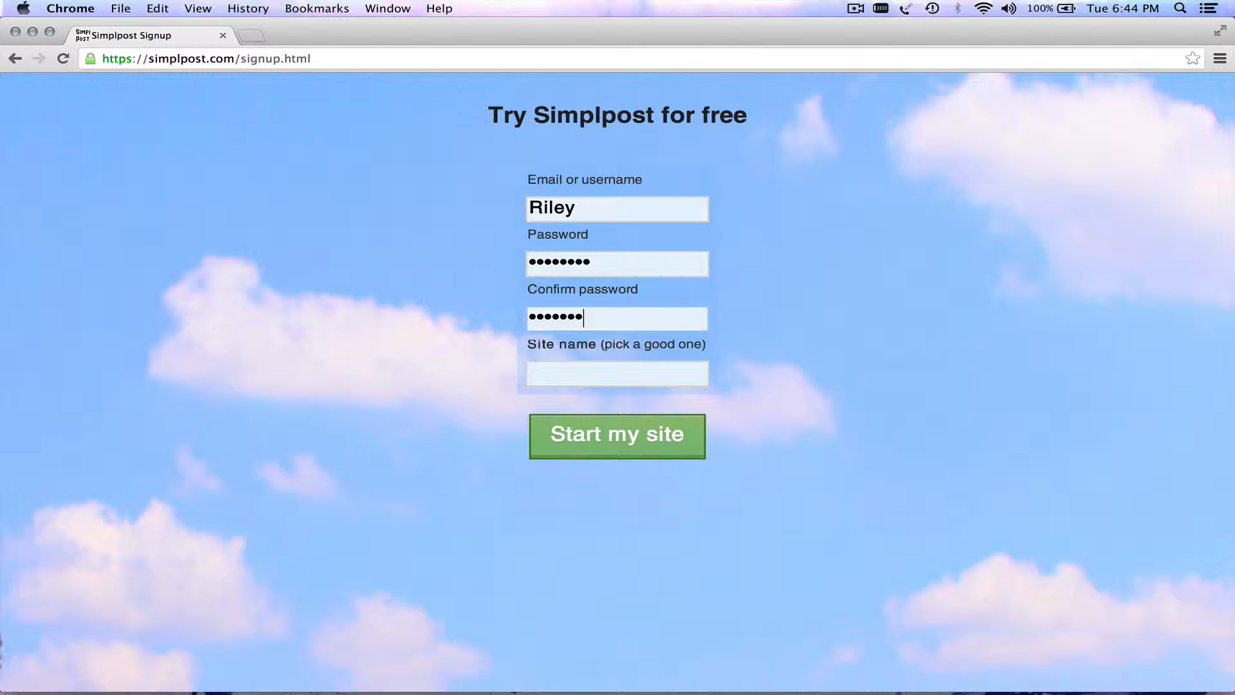
- Complete the sign-up by finishing the password confirmation, naming the site "My New Site" and submitting the form
{"action": "type", "text": "•"}
{"action": "key", "text": "Tab"}
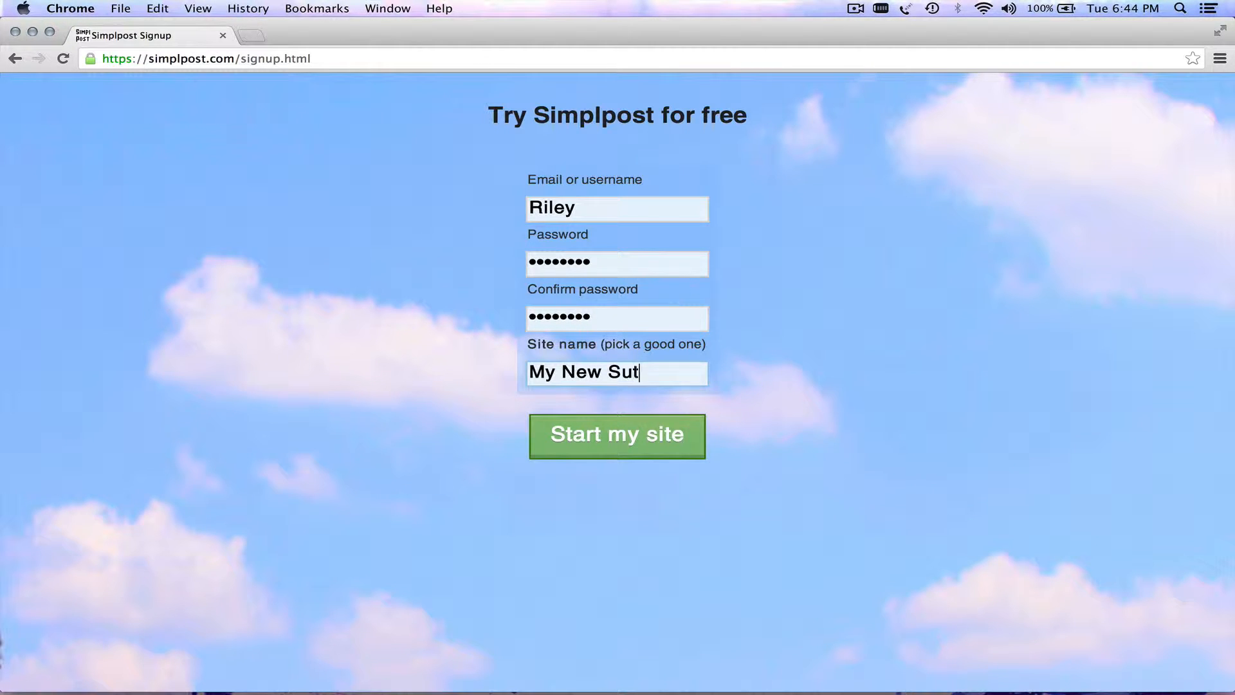
{"action": "type", "text": "My New Site"}
{"action": "key", "text": "Return"}
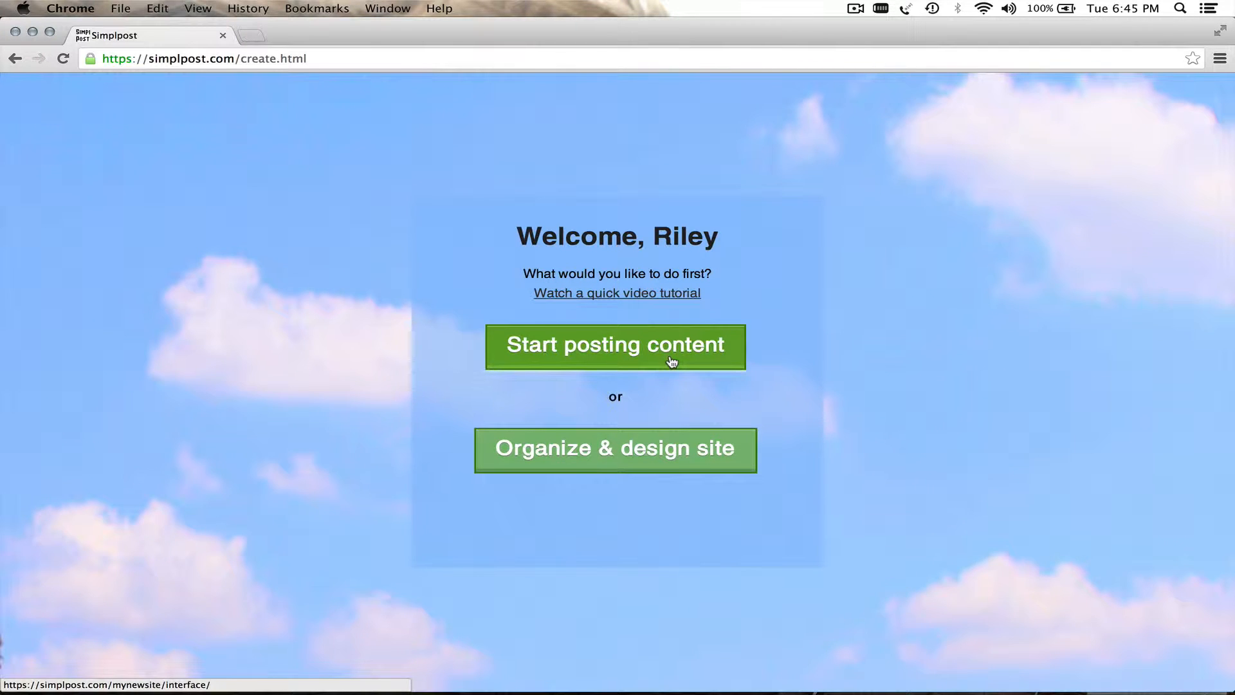
- Start posting content, hide the instructions and replace the home page headline with "Hello World"
{"action": "left_click", "coordinate": [746, 353]}
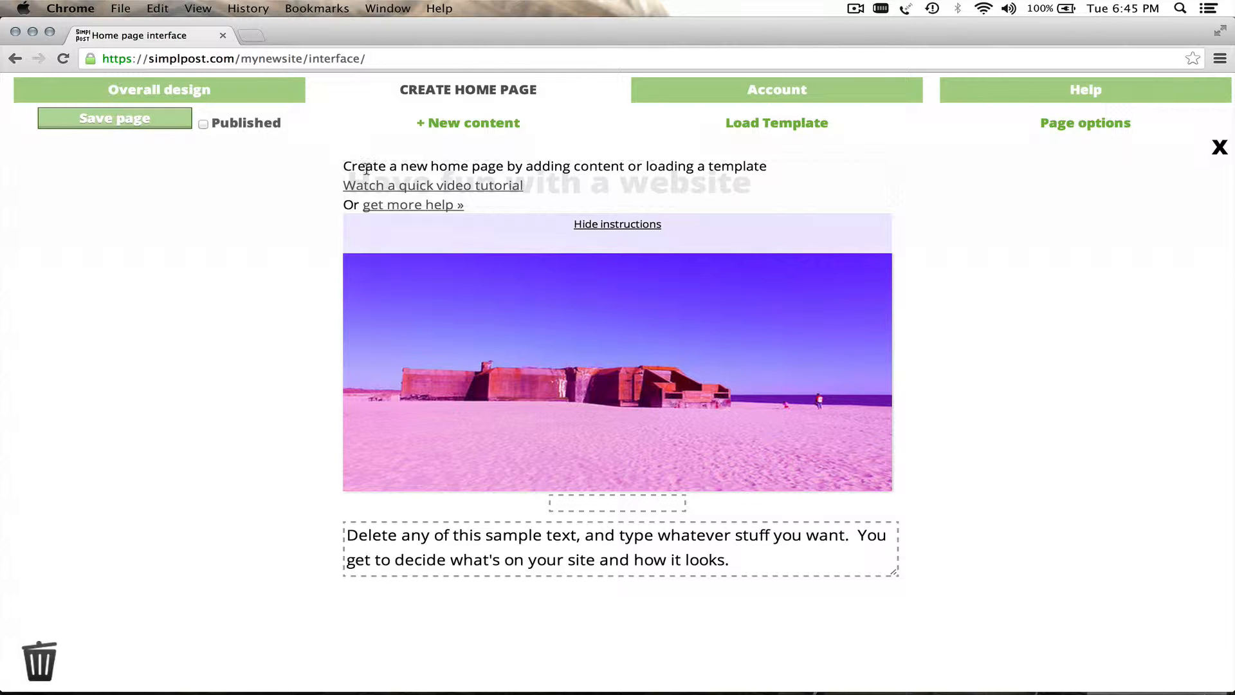
{"action": "left_click", "coordinate": [613, 224]}
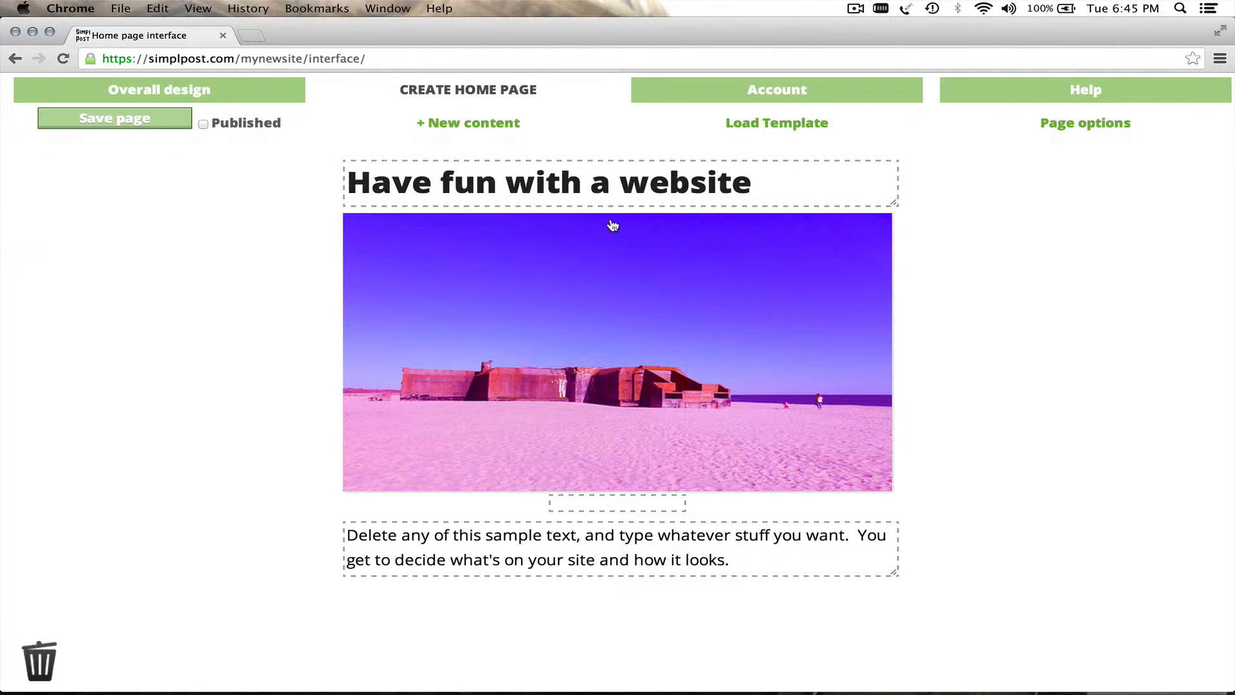
{"action": "mouse_move", "coordinate": [669, 313]}
{"action": "left_mouse_down"}
{"action": "mouse_move", "coordinate": [720, 268]}
{"action": "mouse_move", "coordinate": [731, 202]}
{"action": "mouse_move", "coordinate": [670, 237]}
{"action": "mouse_move", "coordinate": [666, 386]}
{"action": "mouse_move", "coordinate": [716, 480]}
{"action": "mouse_move", "coordinate": [708, 513]}
{"action": "mouse_move", "coordinate": [703, 344]}
{"action": "mouse_move", "coordinate": [683, 323]}
{"action": "left_mouse_up"}
{"action": "left_click", "coordinate": [751, 187]}
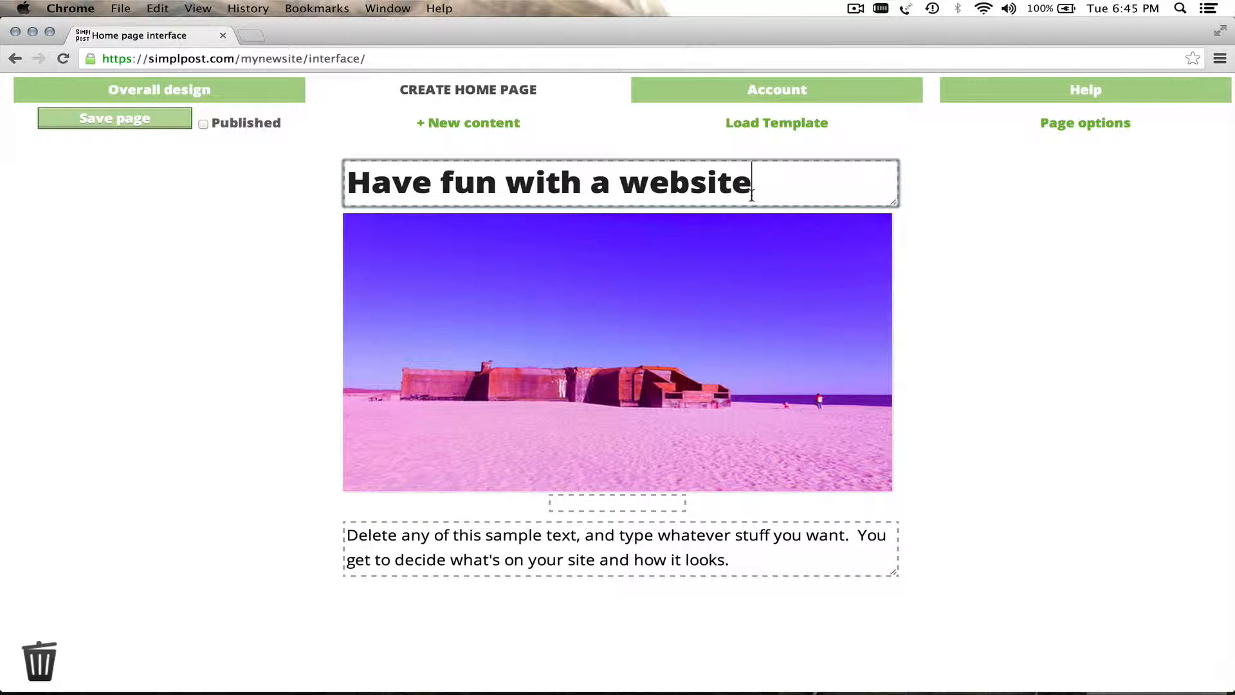
{"action": "left_click_drag", "start_coordinate": [751, 187], "coordinate": [287, 175]}
{"action": "type", "text": "Hel"}
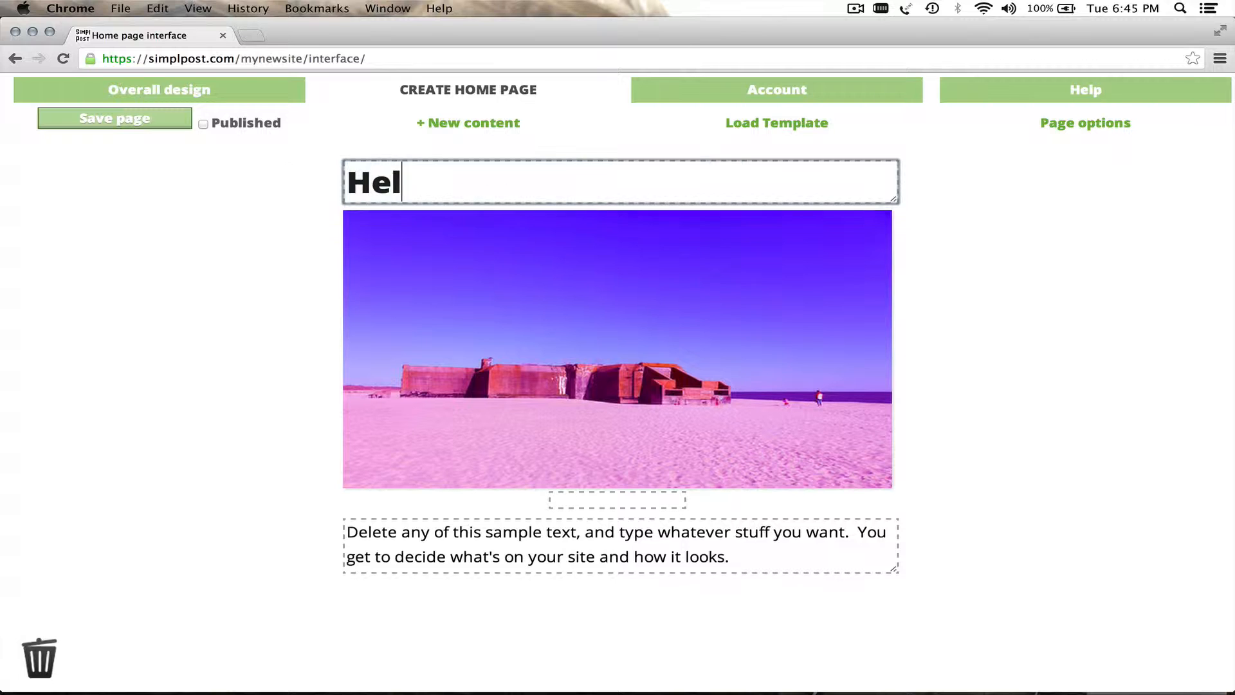
{"action": "type", "text": "lo World"}
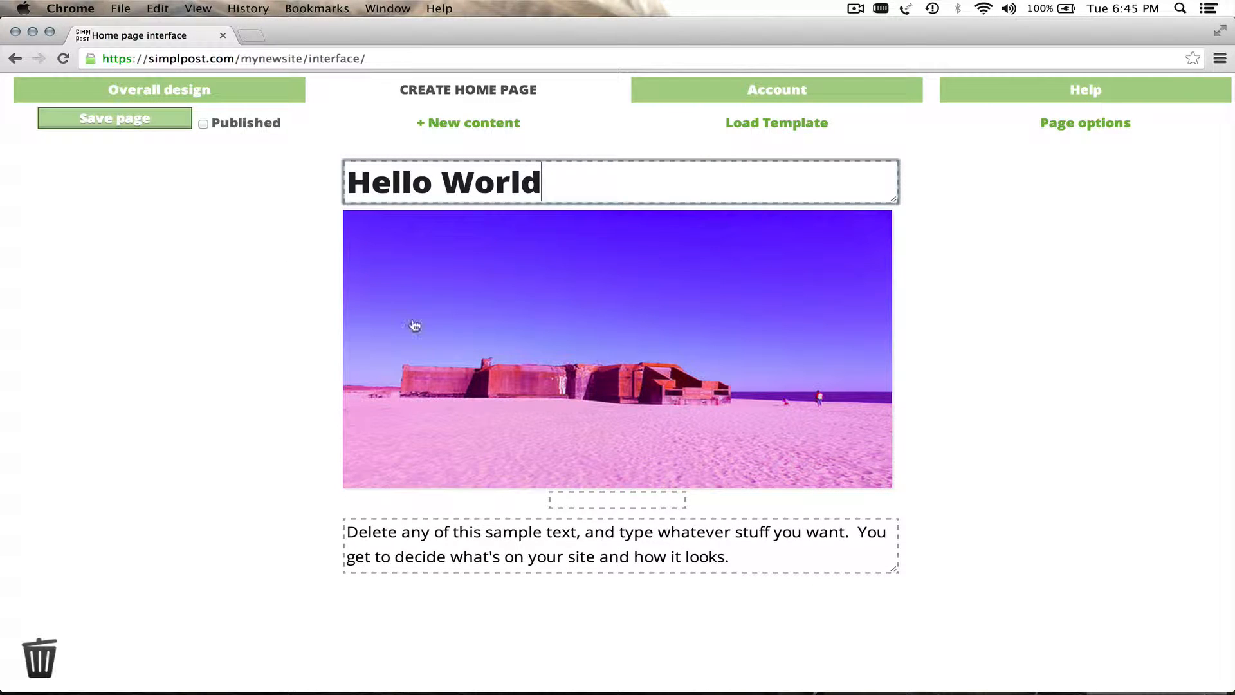
- Extend the body text below the photo by appending two copies of its sample paragraph
{"action": "left_click", "coordinate": [748, 571]}
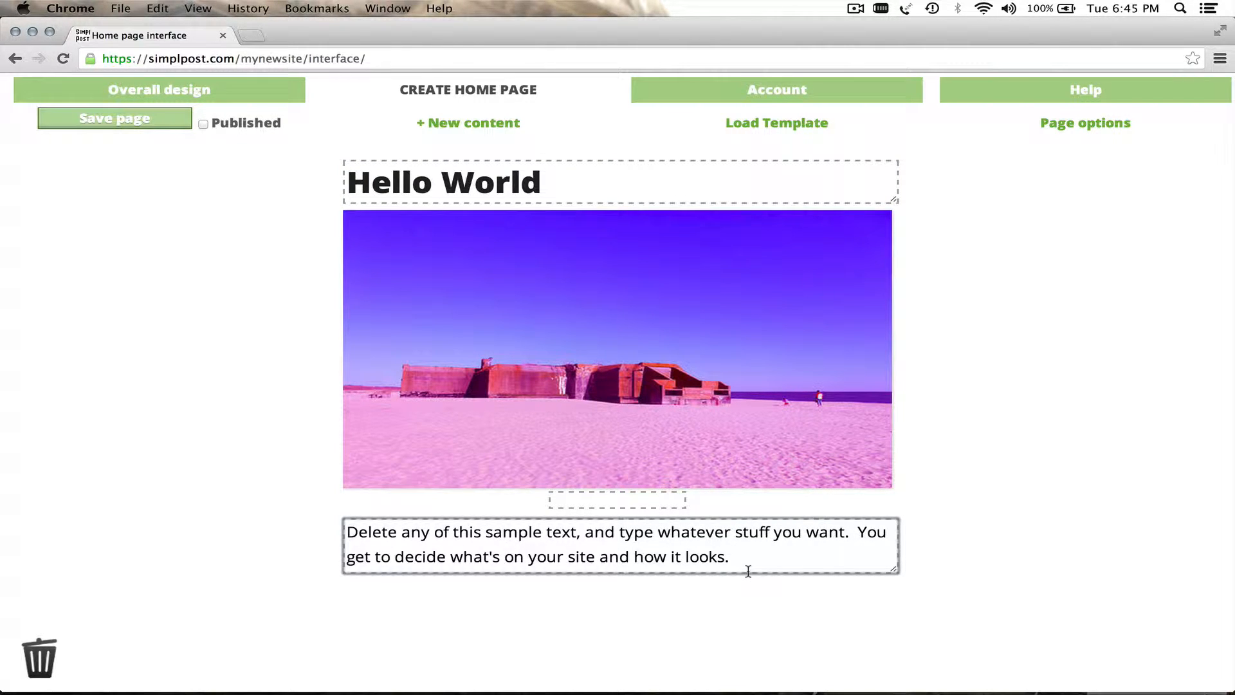
{"action": "key", "text": "super+a"}
{"action": "key", "text": "super+c"}
{"action": "key", "text": "Right"}
{"action": "key", "text": "super+v"}
{"action": "key", "text": "super+v"}
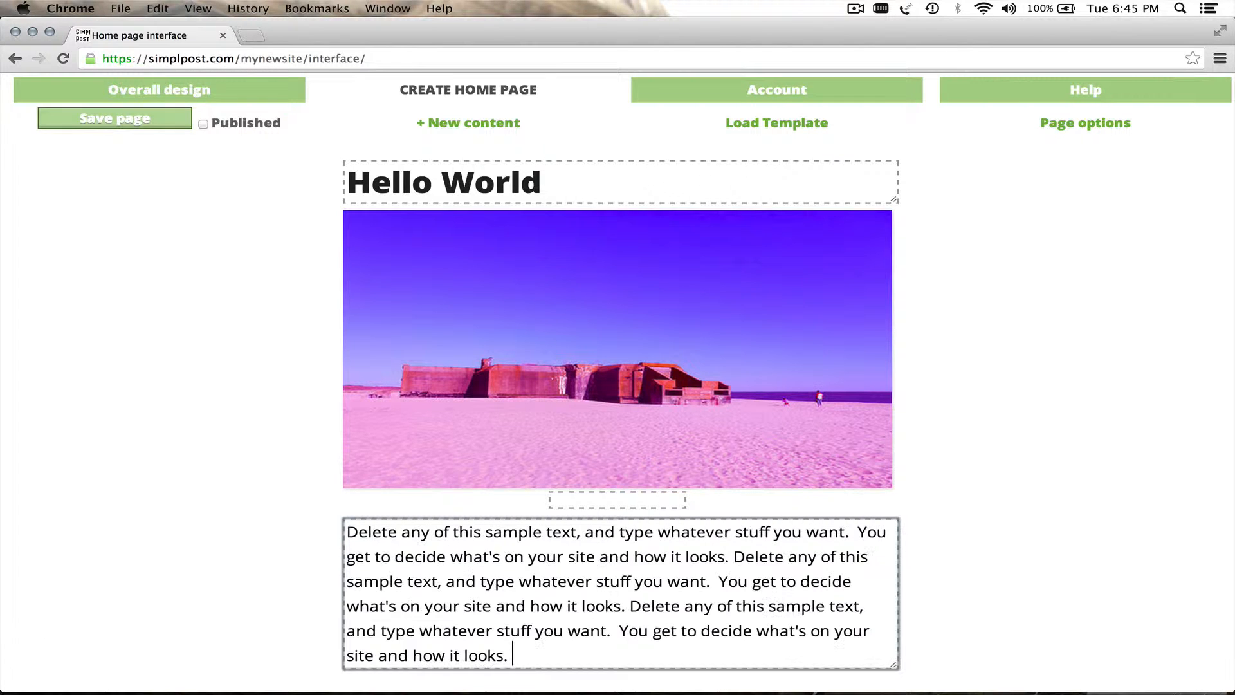
- Save the home page and mark it as published
{"action": "left_click", "coordinate": [136, 121]}
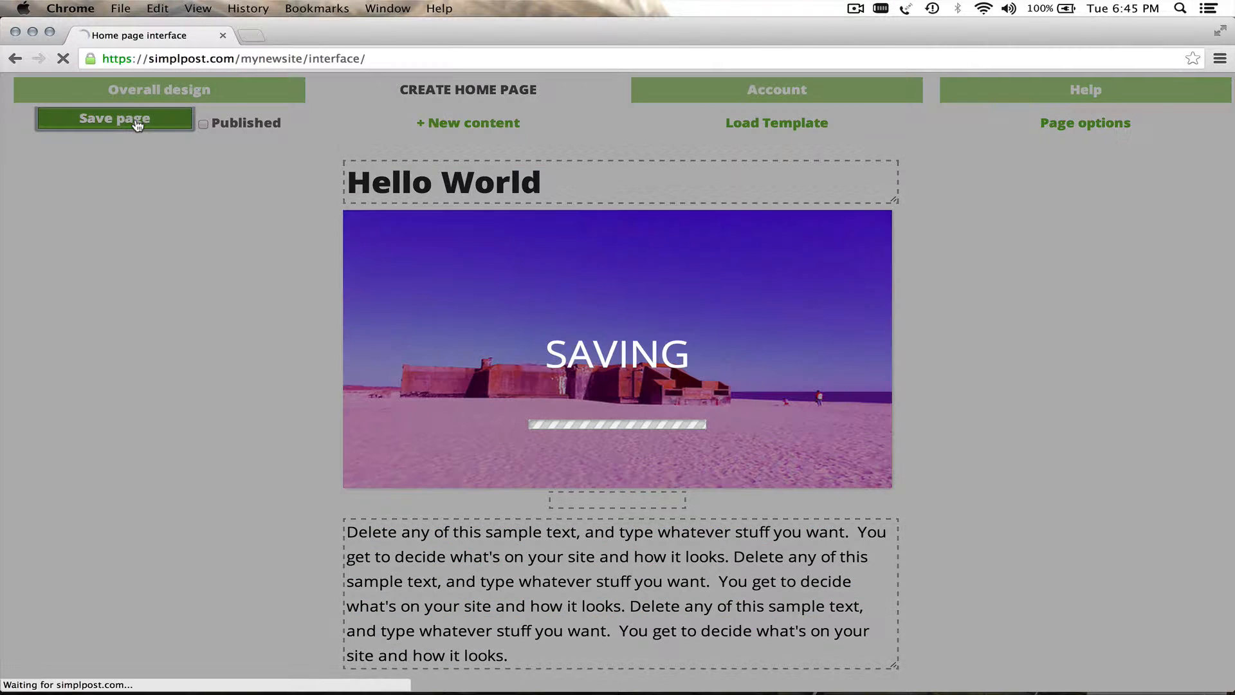
{"action": "scroll", "coordinate": [203, 117], "scroll_direction": "down", "scroll_amount": 3}
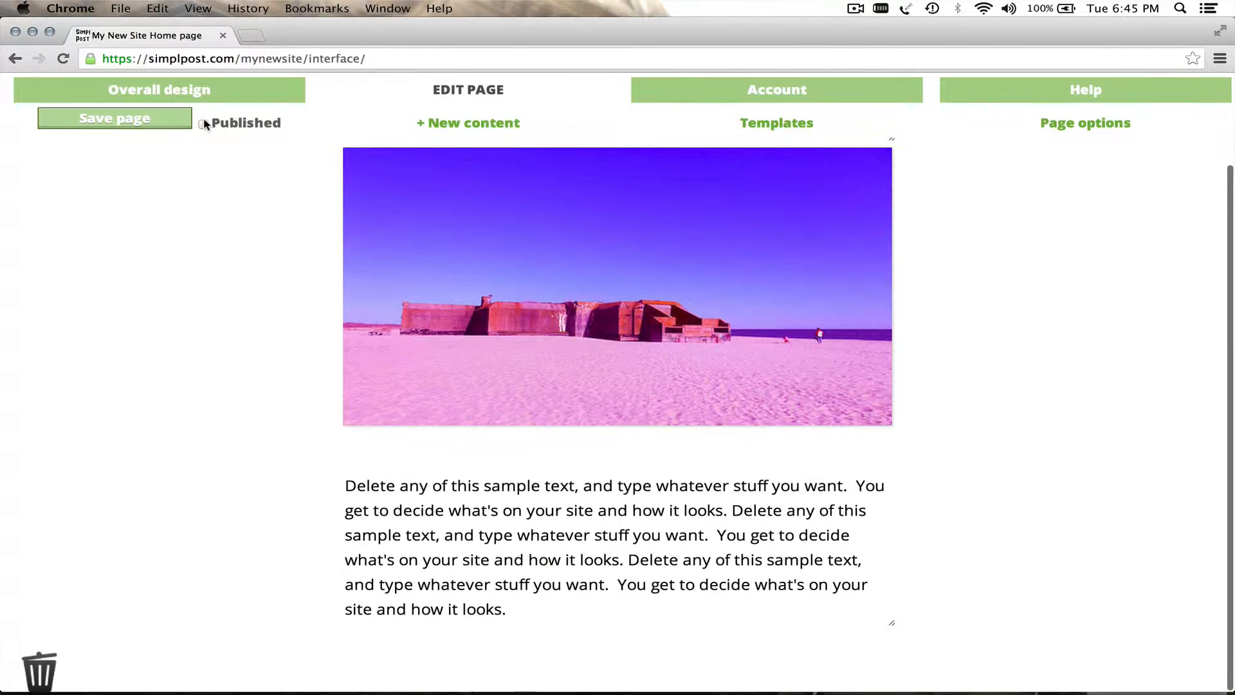
{"action": "left_click", "coordinate": [228, 126]}
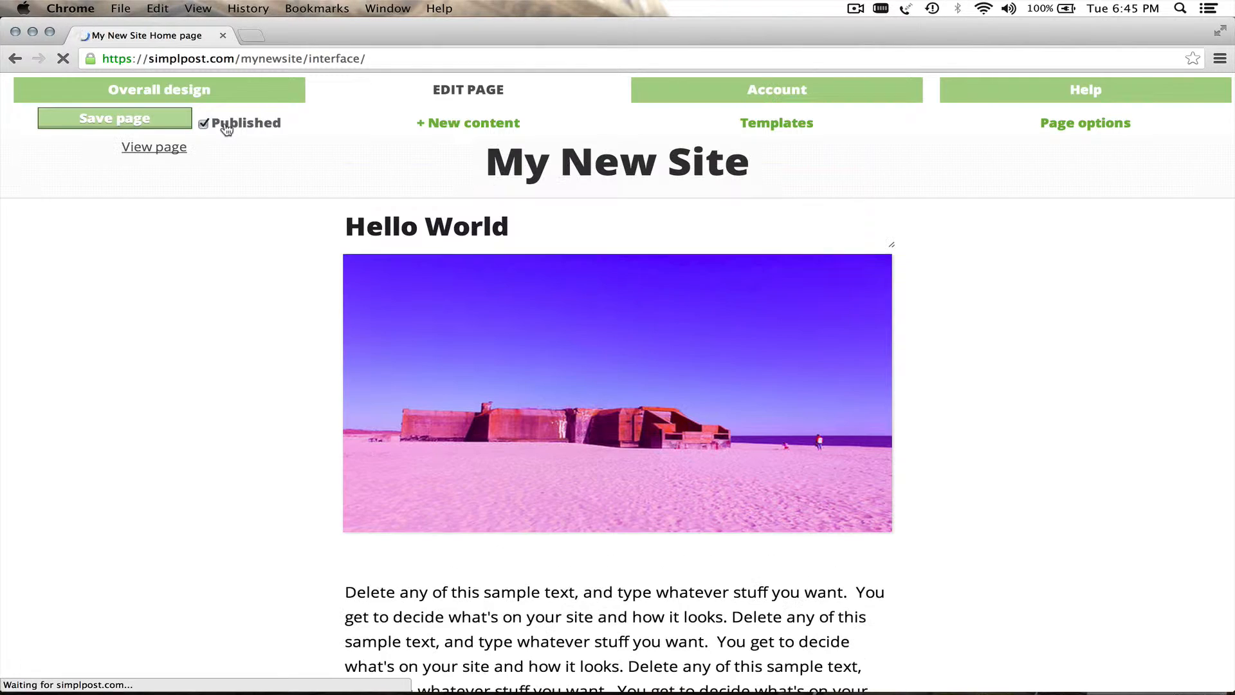
- View the published Hello World page, and close it to return to the page editor
{"action": "left_click", "coordinate": [164, 147]}
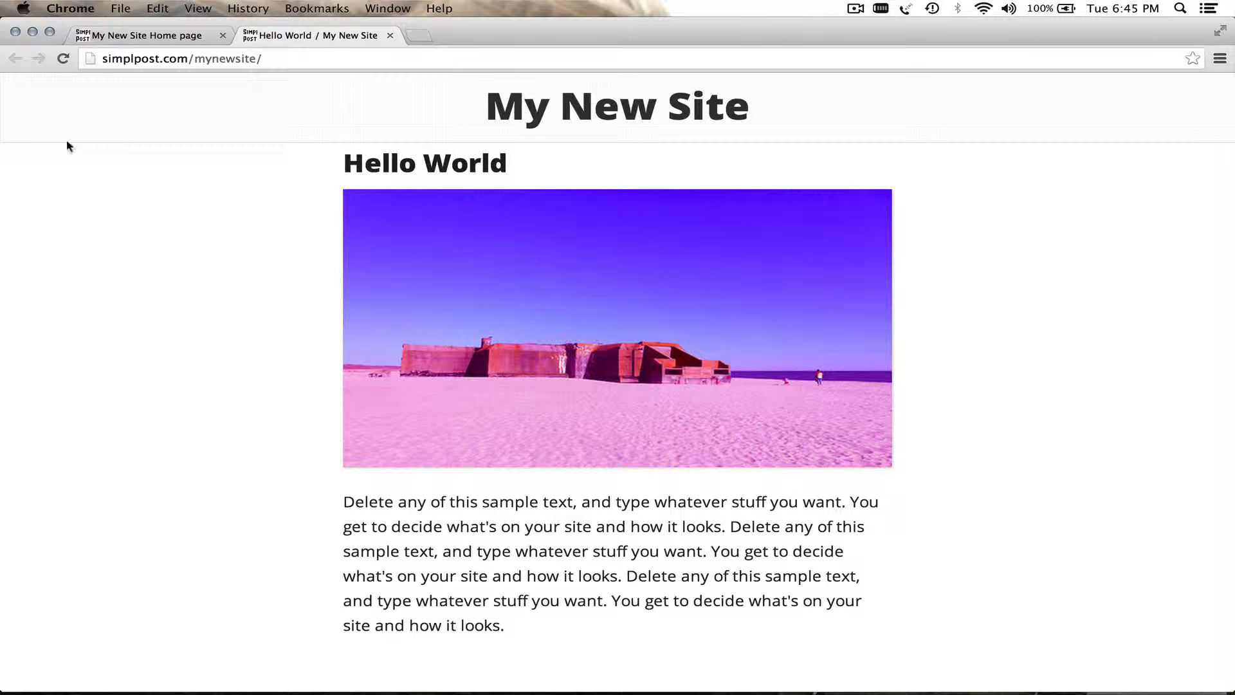
{"action": "left_click_drag", "start_coordinate": [3, 144], "coordinate": [4, 183]}
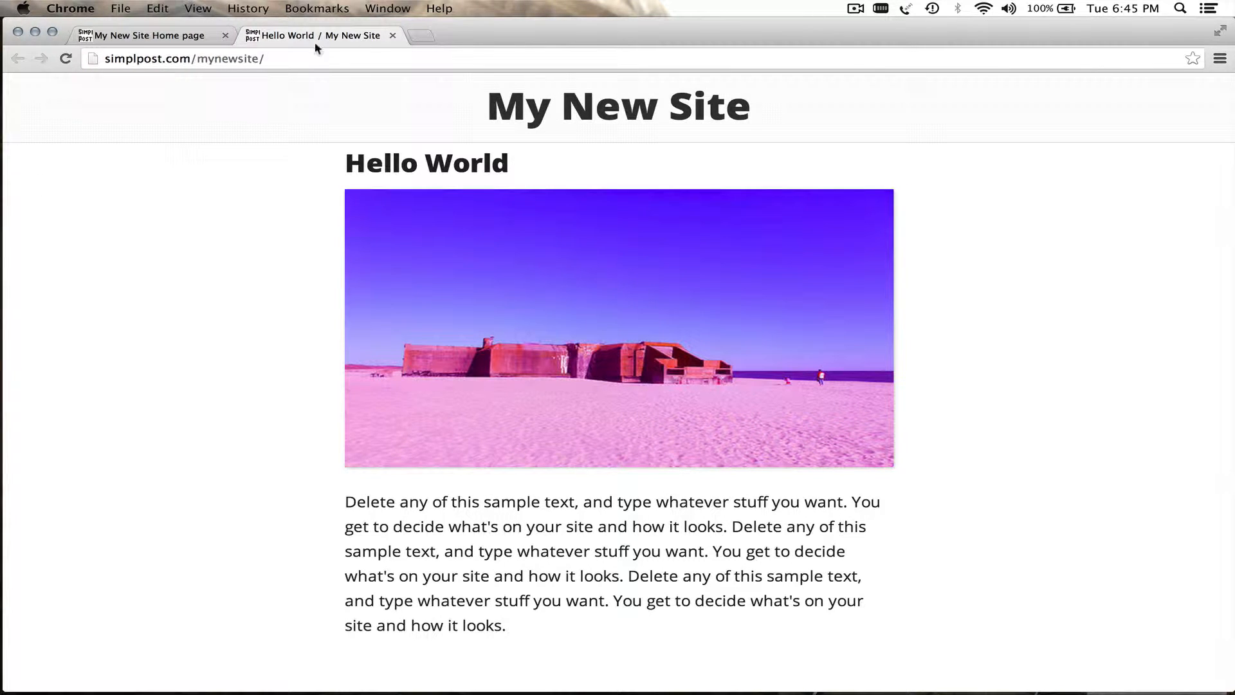
{"action": "left_click", "coordinate": [393, 35]}
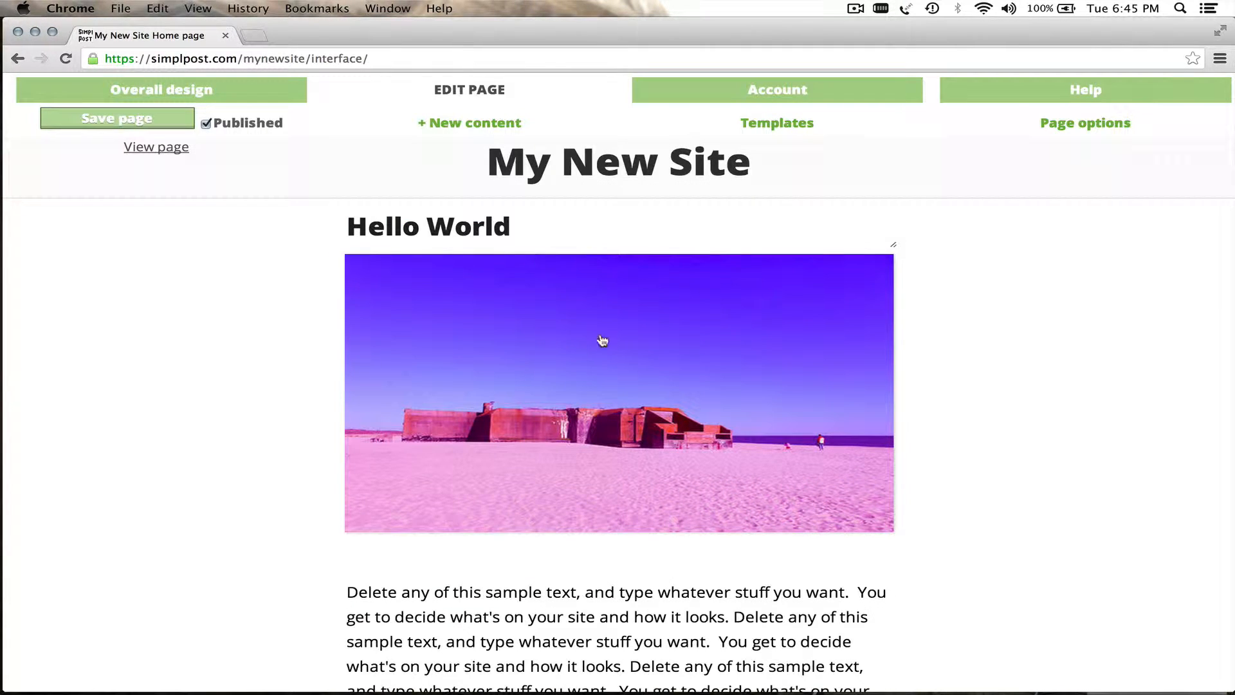
- Replace the home page with the "3 Columns" template
{"action": "left_click", "coordinate": [797, 129]}
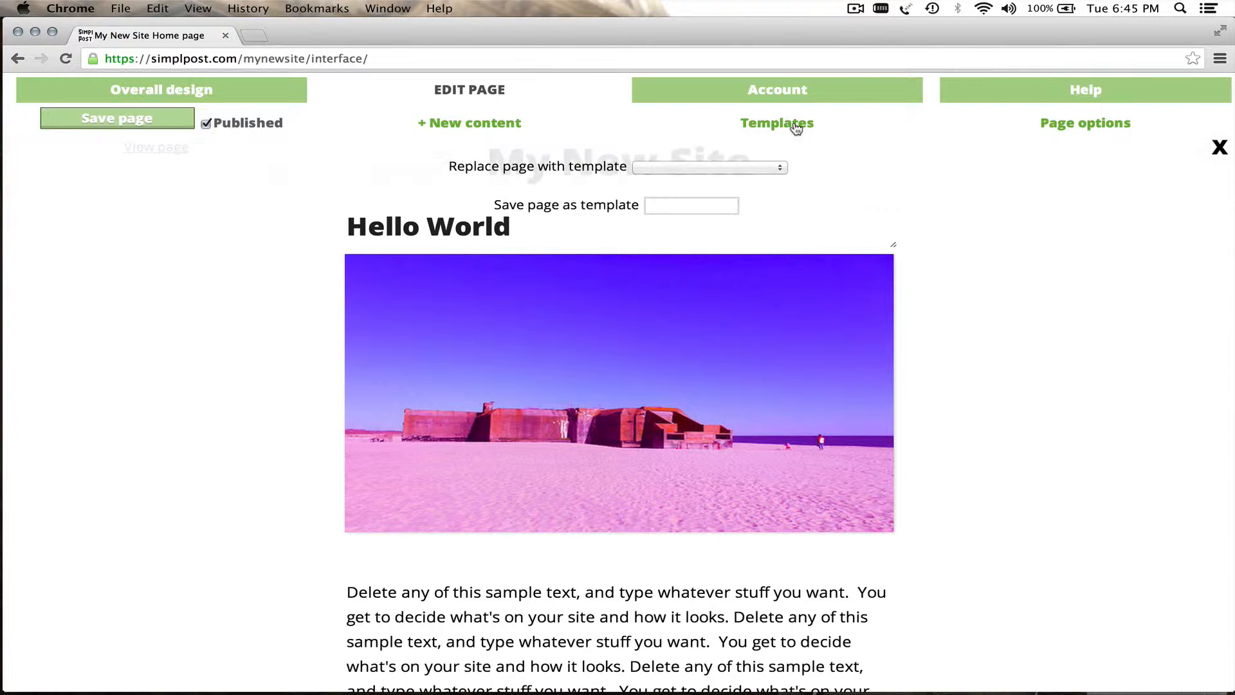
{"action": "left_click", "coordinate": [708, 167]}
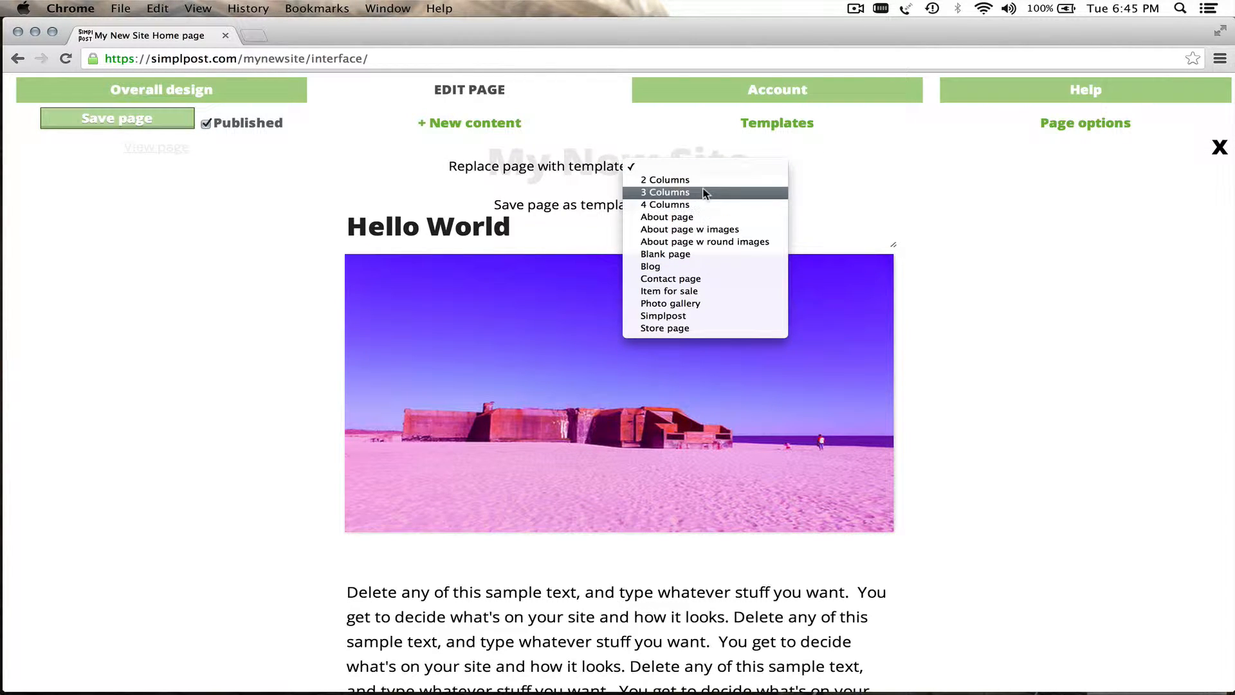
{"action": "left_click", "coordinate": [703, 191]}
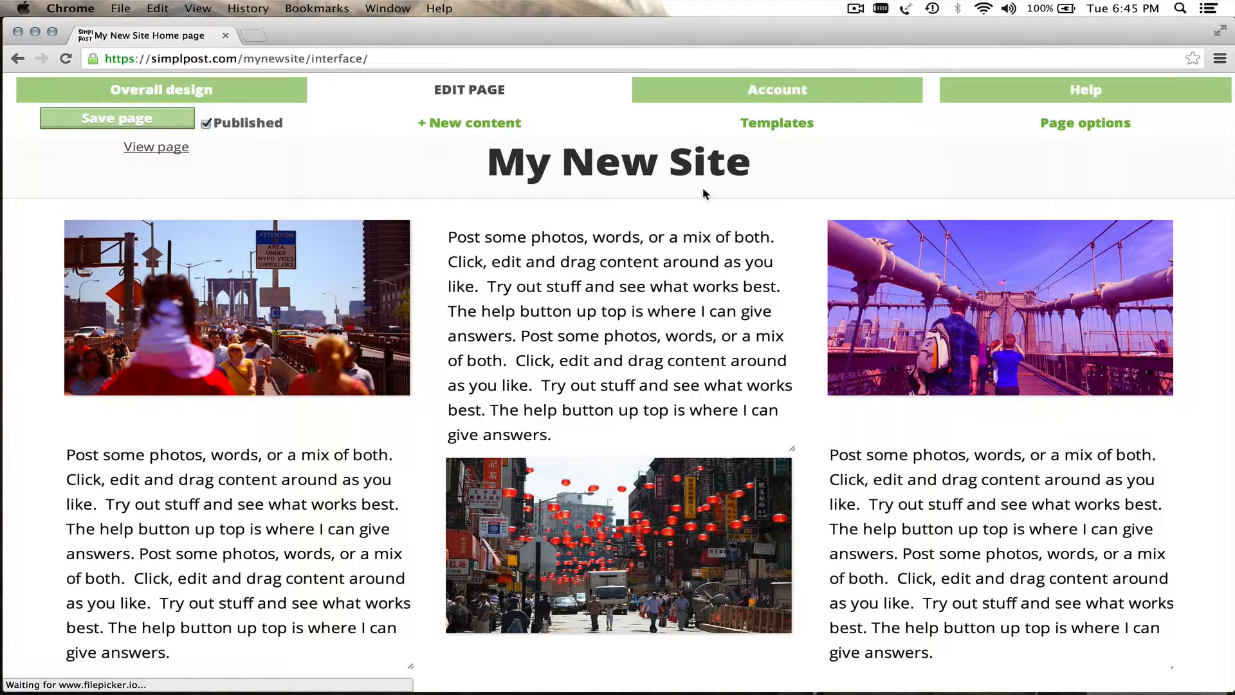
- Move the bridge photo atop the middle column and the red-lantern photo atop the third column, and trash the first column's photo
{"action": "left_click_drag", "start_coordinate": [1004, 316], "coordinate": [591, 344]}
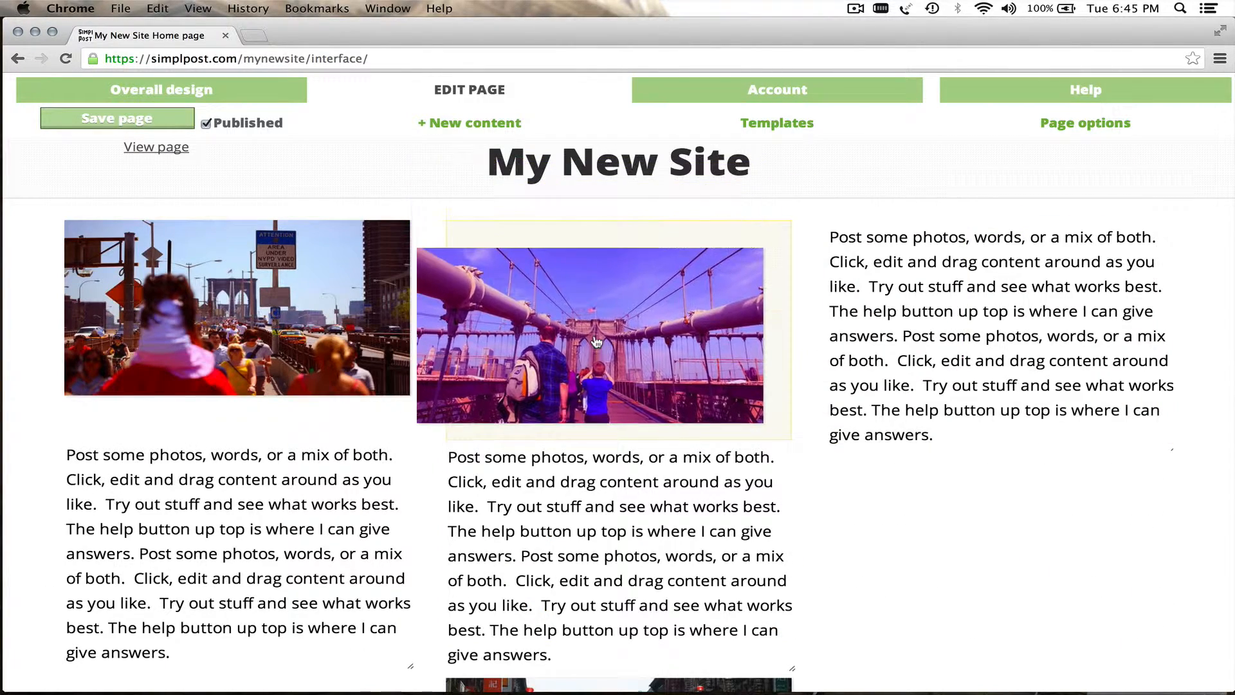
{"action": "left_click_drag", "start_coordinate": [553, 689], "coordinate": [938, 233]}
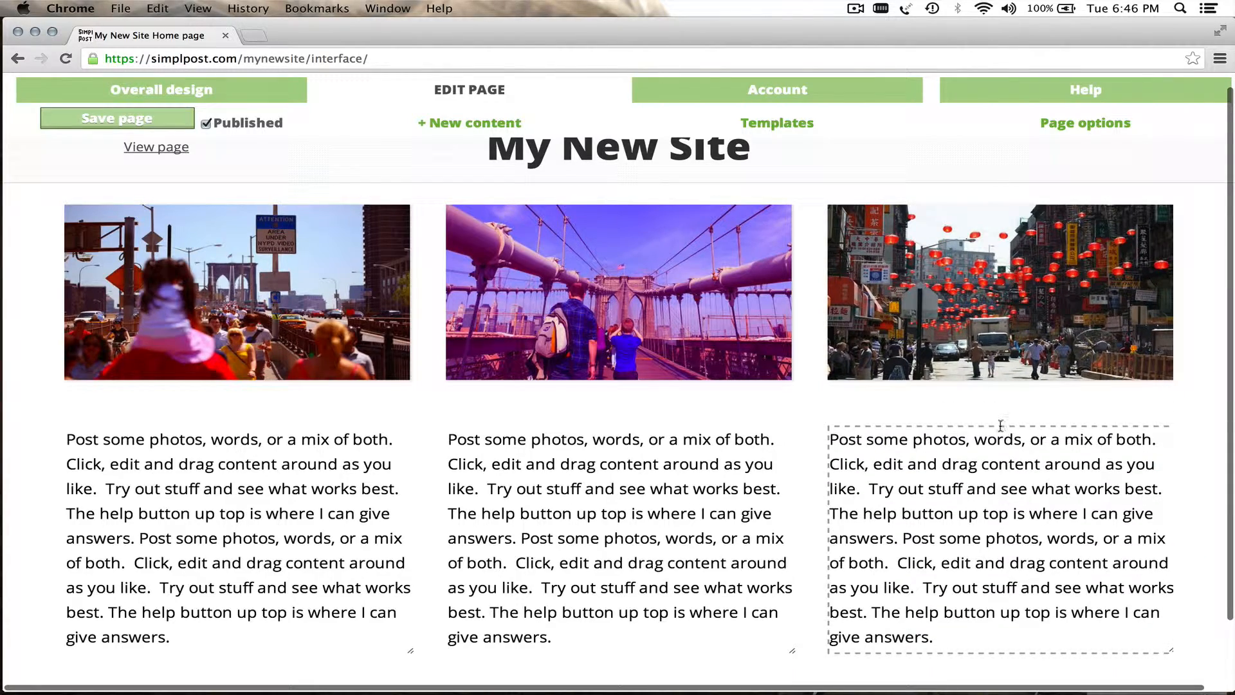
{"action": "scroll", "coordinate": [632, 351], "scroll_direction": "down", "scroll_amount": 2}
{"action": "left_click_drag", "start_coordinate": [167, 219], "coordinate": [42, 669]}
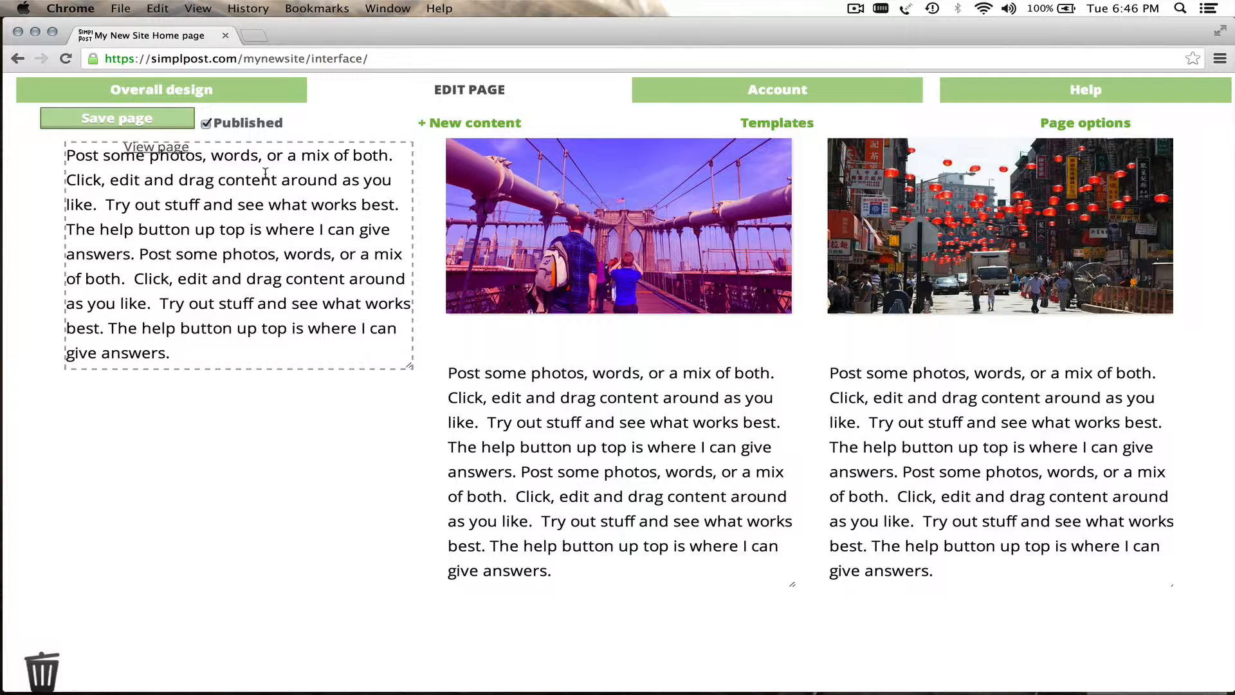
- Add the image "Still Life with Apples.jpg" from the computer's Art folder to the top of the page
{"action": "left_click", "coordinate": [456, 127]}
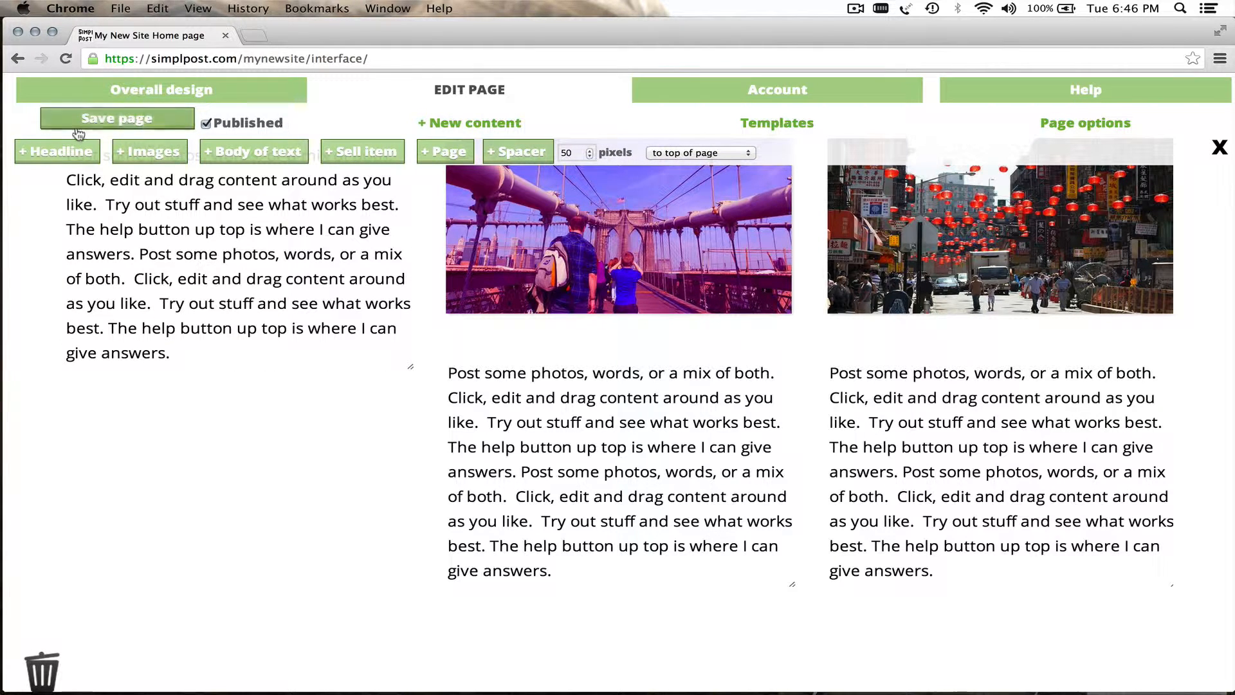
{"action": "left_click", "coordinate": [150, 153]}
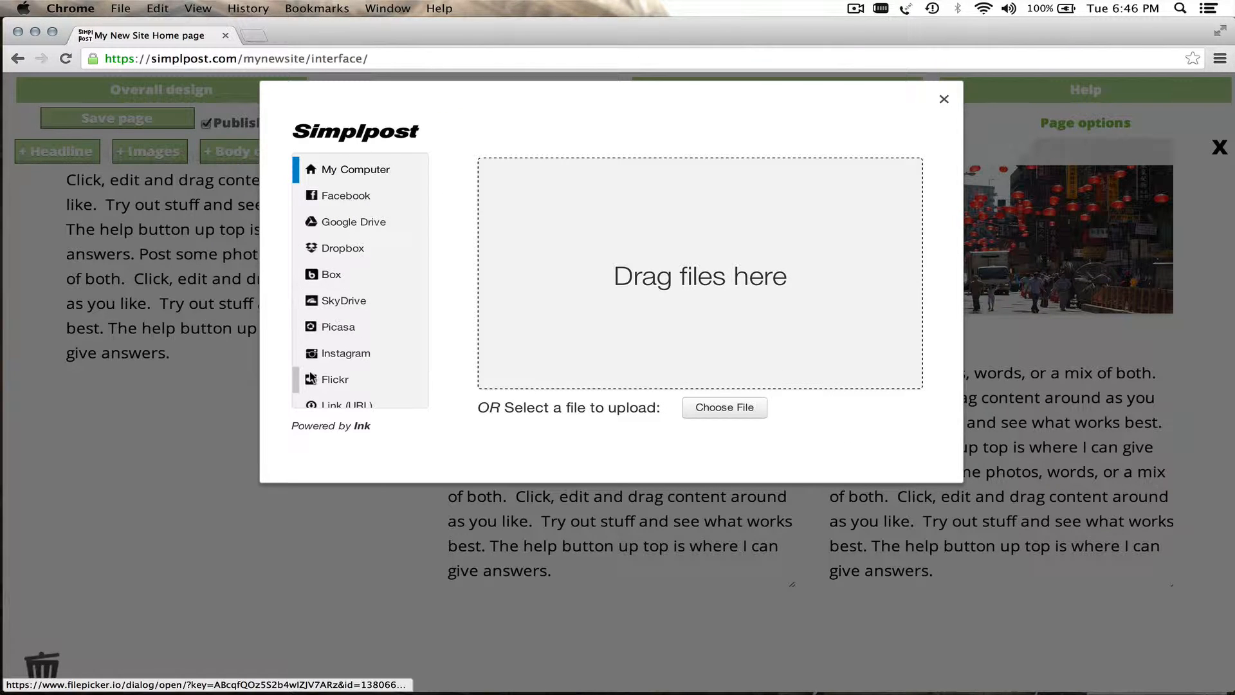
{"action": "left_click", "coordinate": [717, 414]}
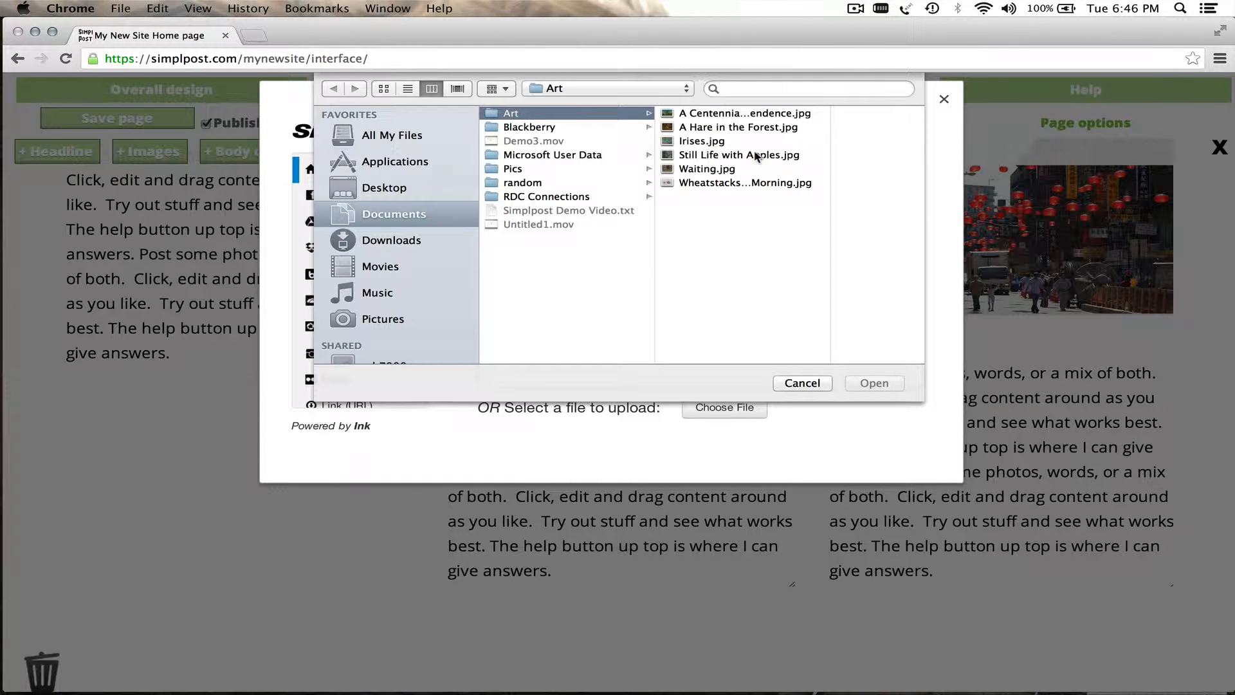
{"action": "left_click", "coordinate": [756, 156]}
{"action": "left_click", "coordinate": [870, 383]}
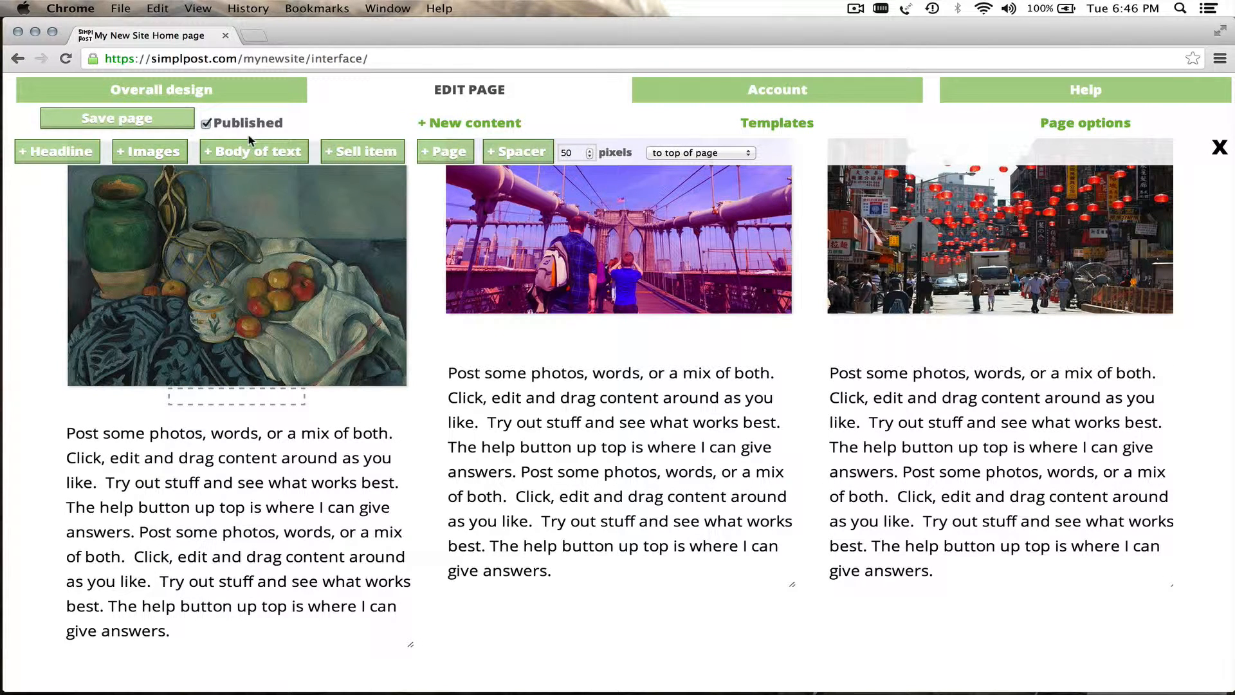
- Save the three-column page, check its published version and return to the editor
{"action": "left_click", "coordinate": [147, 122]}
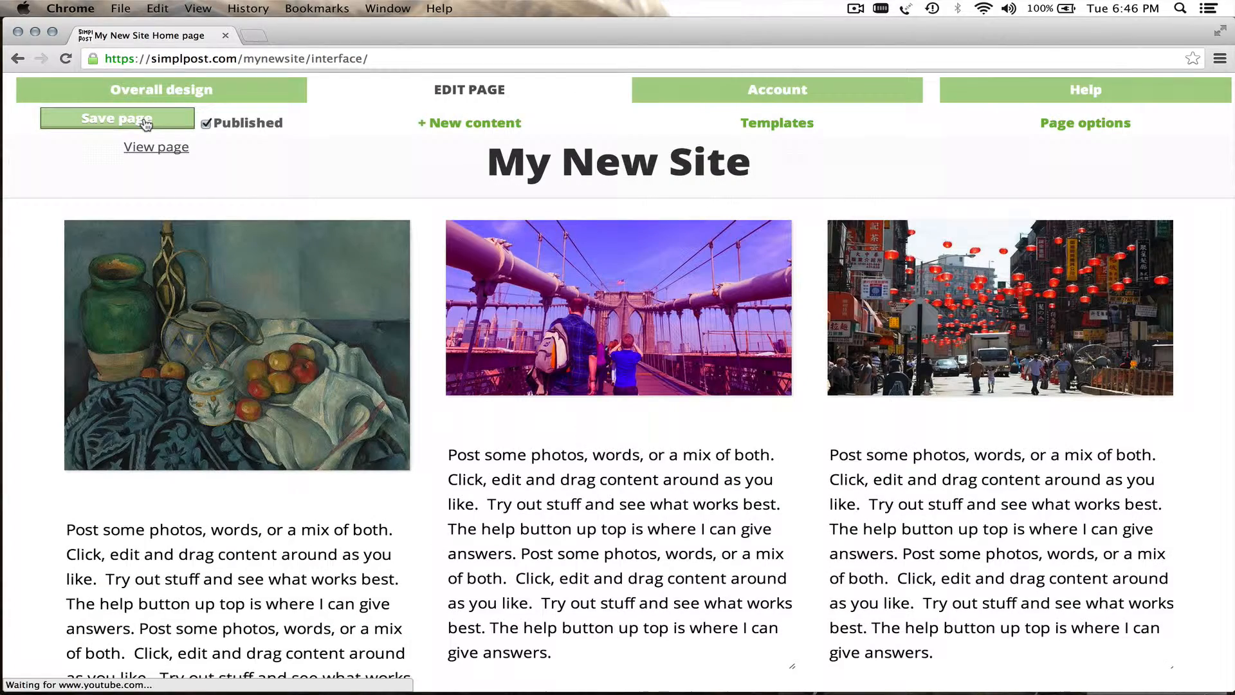
{"action": "left_click", "coordinate": [156, 145]}
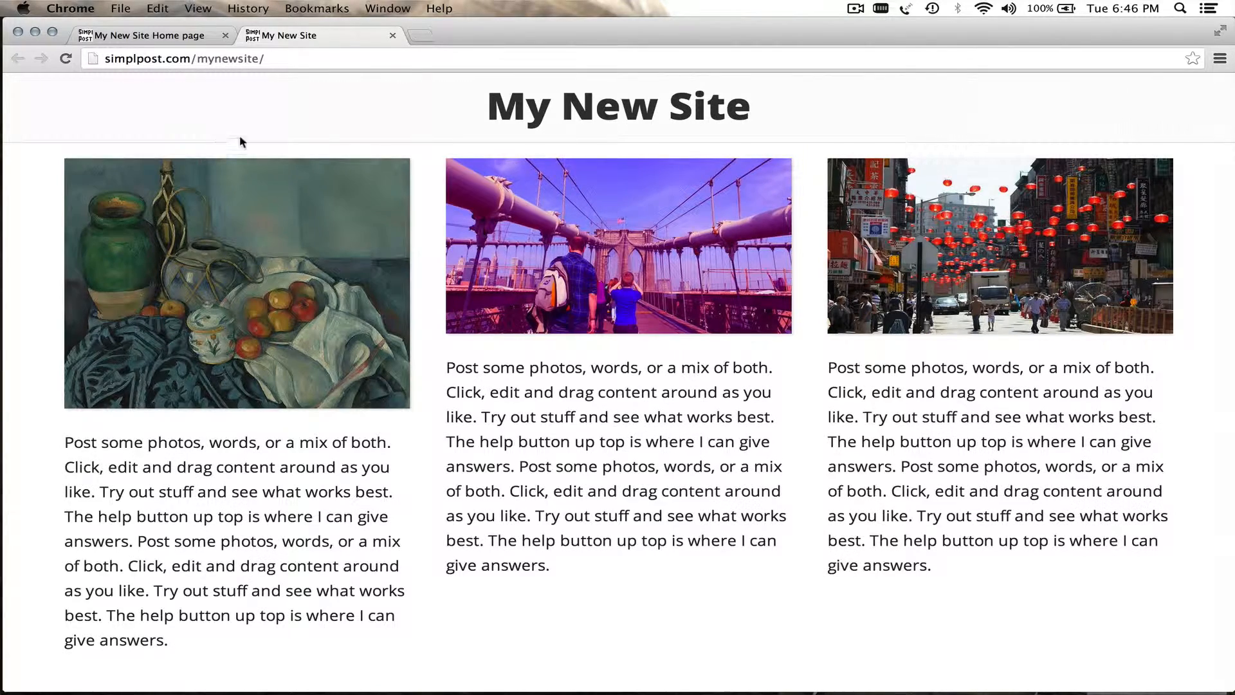
{"action": "left_click", "coordinate": [393, 36]}
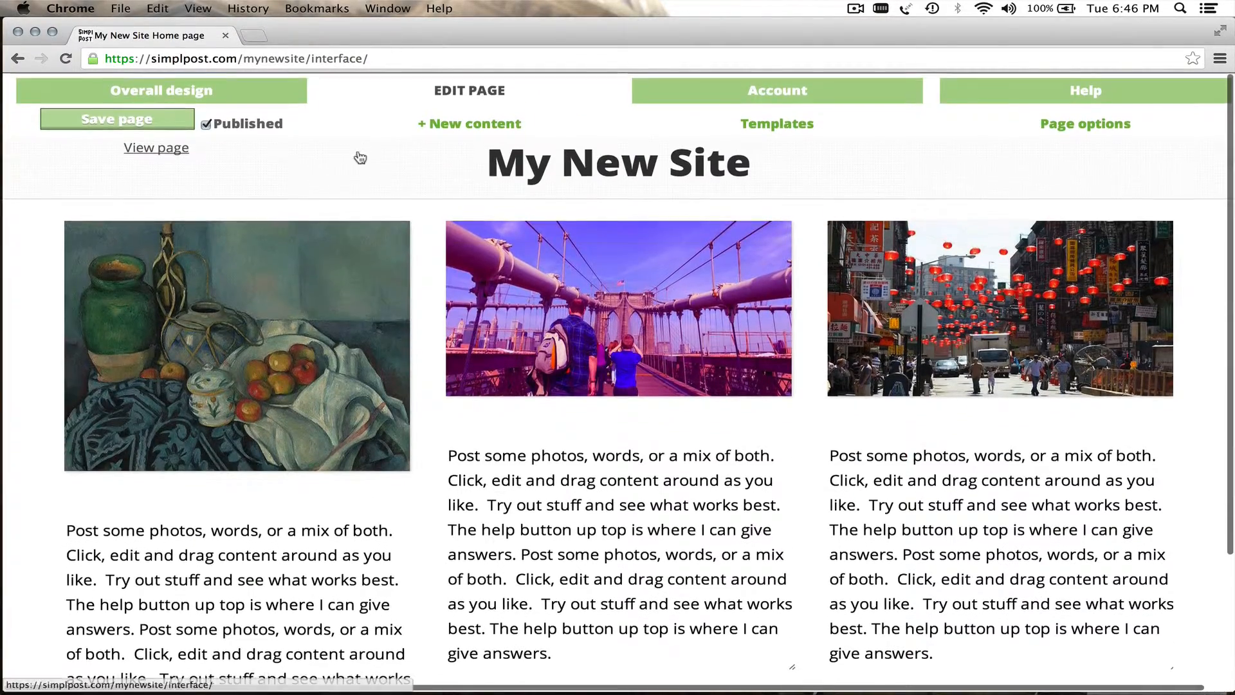
- In the overall site design, choose a text logo reading "My New Site" and save it
{"action": "left_click", "coordinate": [162, 92]}
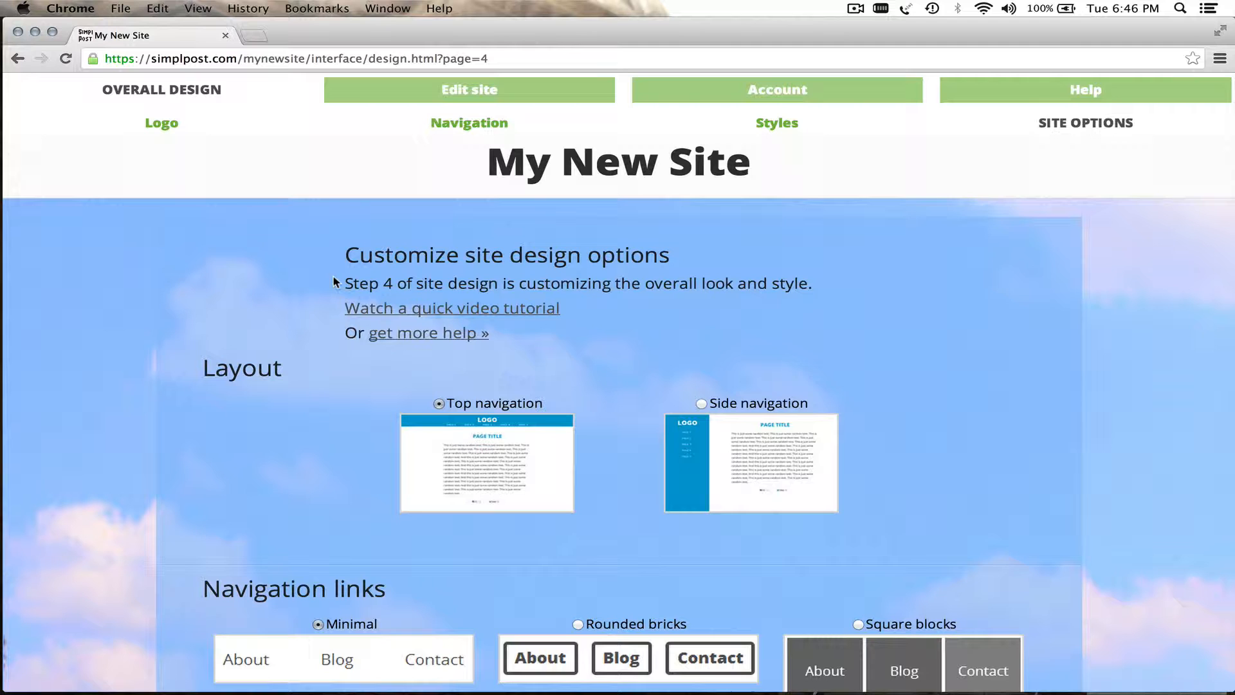
{"action": "left_click", "coordinate": [165, 124]}
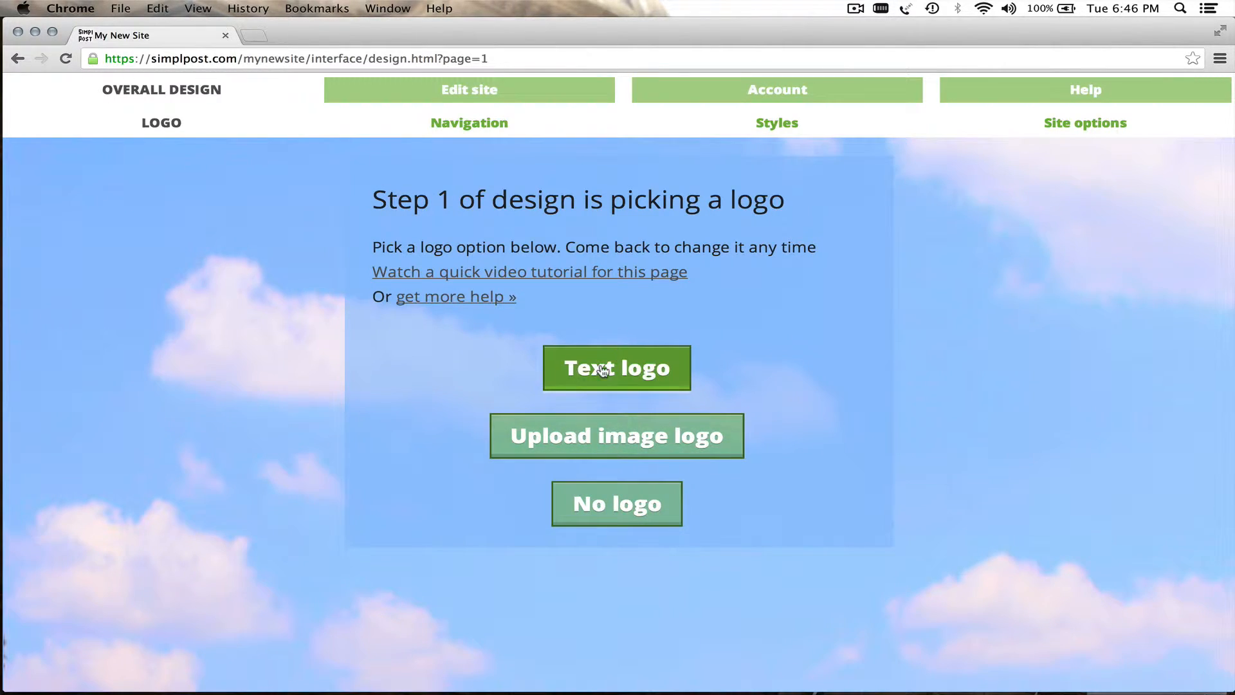
{"action": "left_click", "coordinate": [652, 371]}
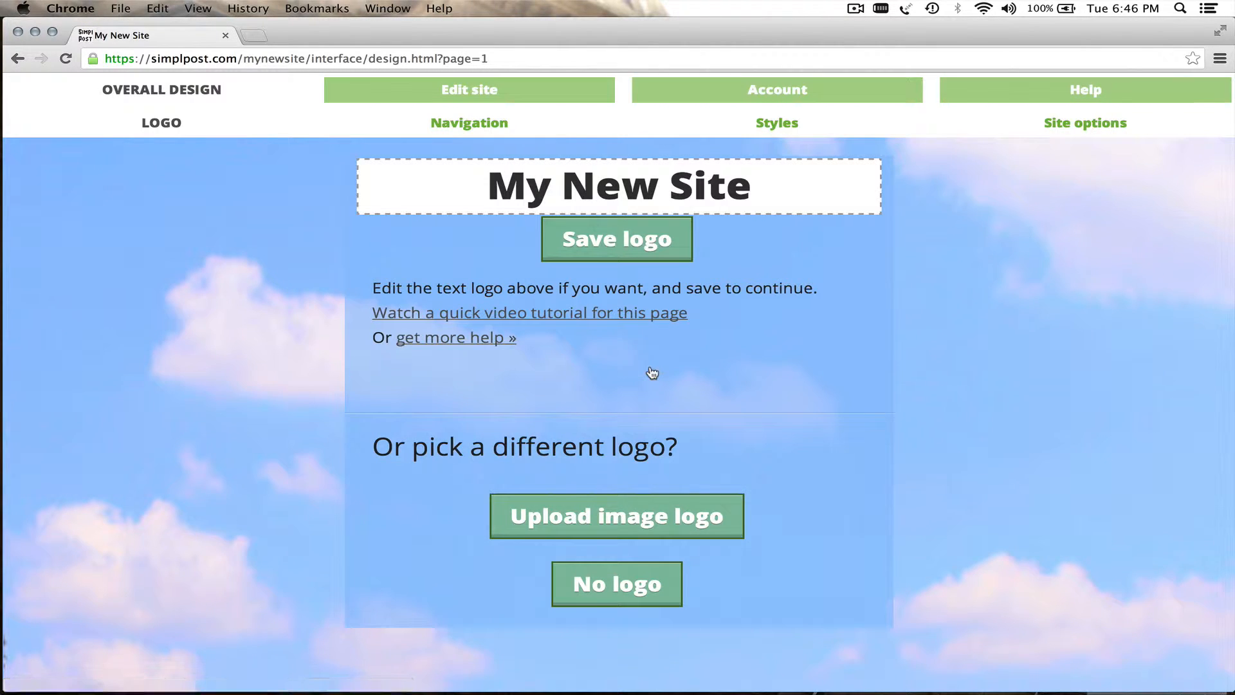
{"action": "left_click", "coordinate": [630, 240]}
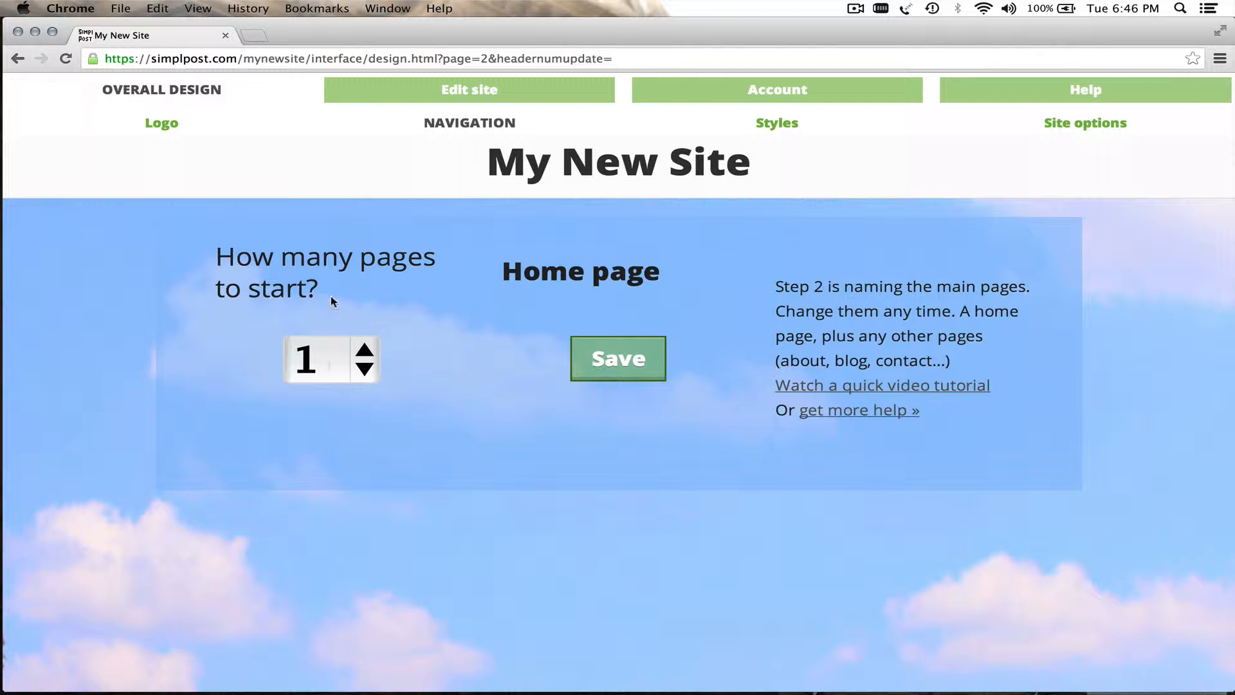
- Set the site's navigation to three pages, naming the two beyond the home page About and Contact, and save it
{"action": "left_click", "coordinate": [310, 366]}
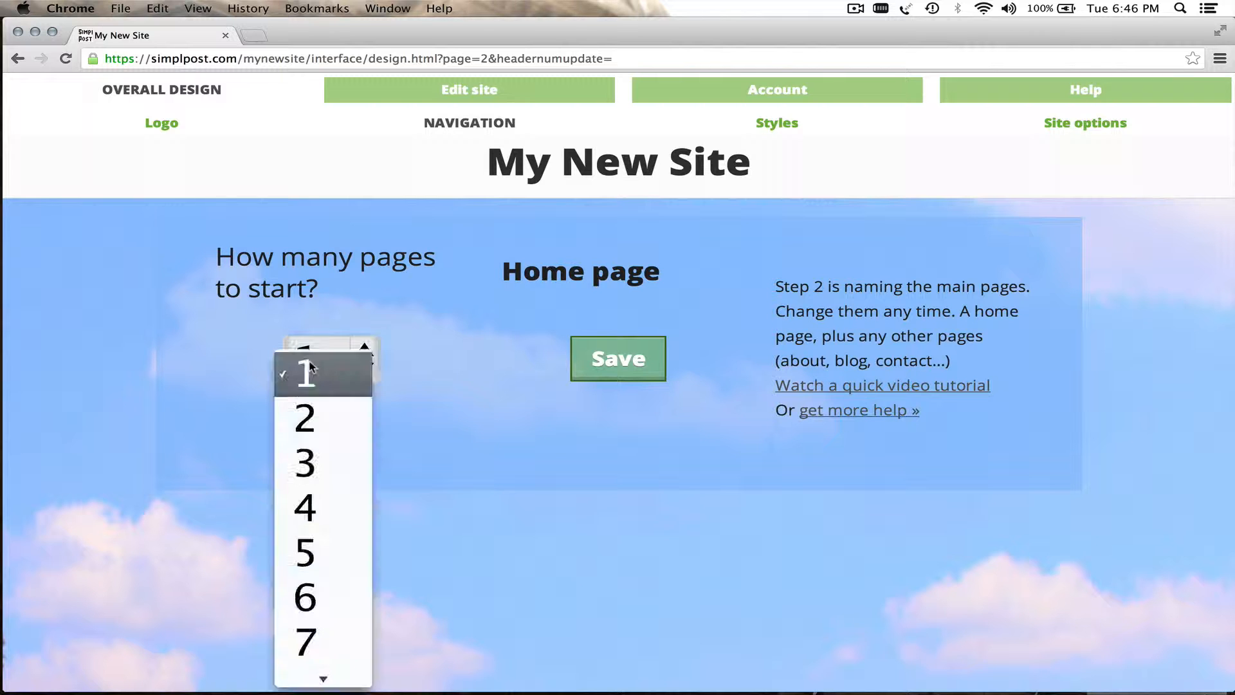
{"action": "left_click", "coordinate": [304, 465]}
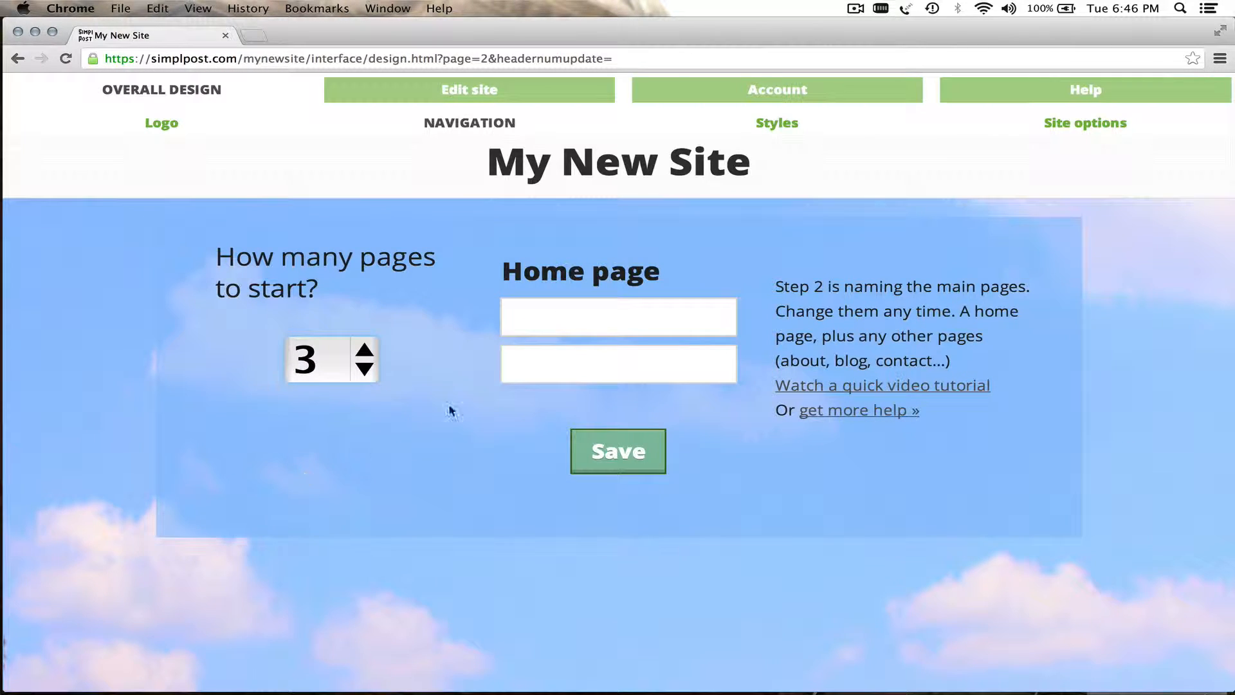
{"action": "left_click", "coordinate": [560, 330]}
{"action": "type", "text": "About"}
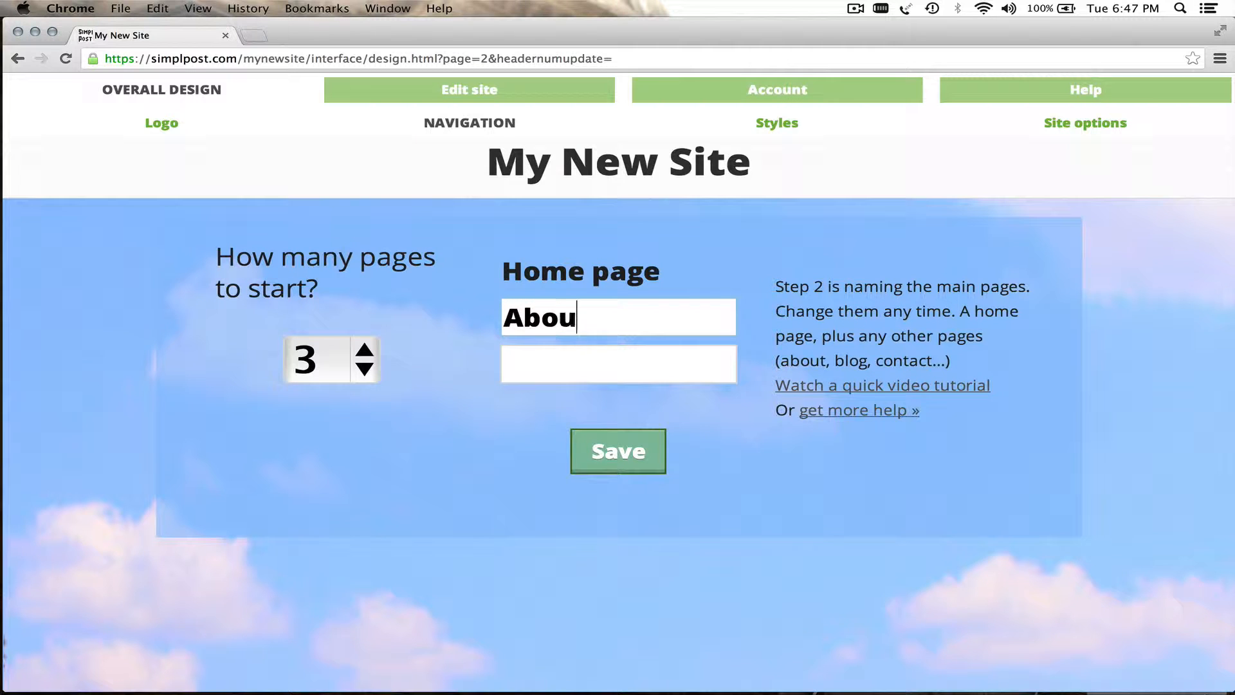
{"action": "key", "text": "Tab"}
{"action": "type", "text": "Contact"}
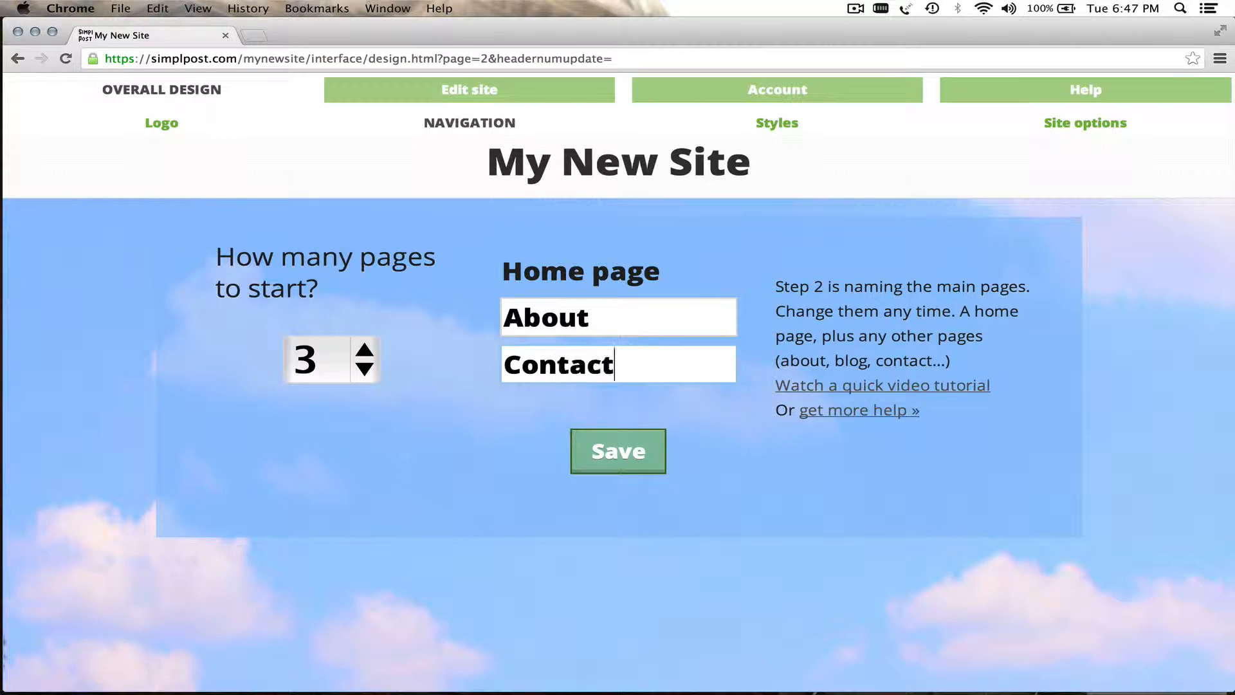
{"action": "left_click", "coordinate": [621, 458]}
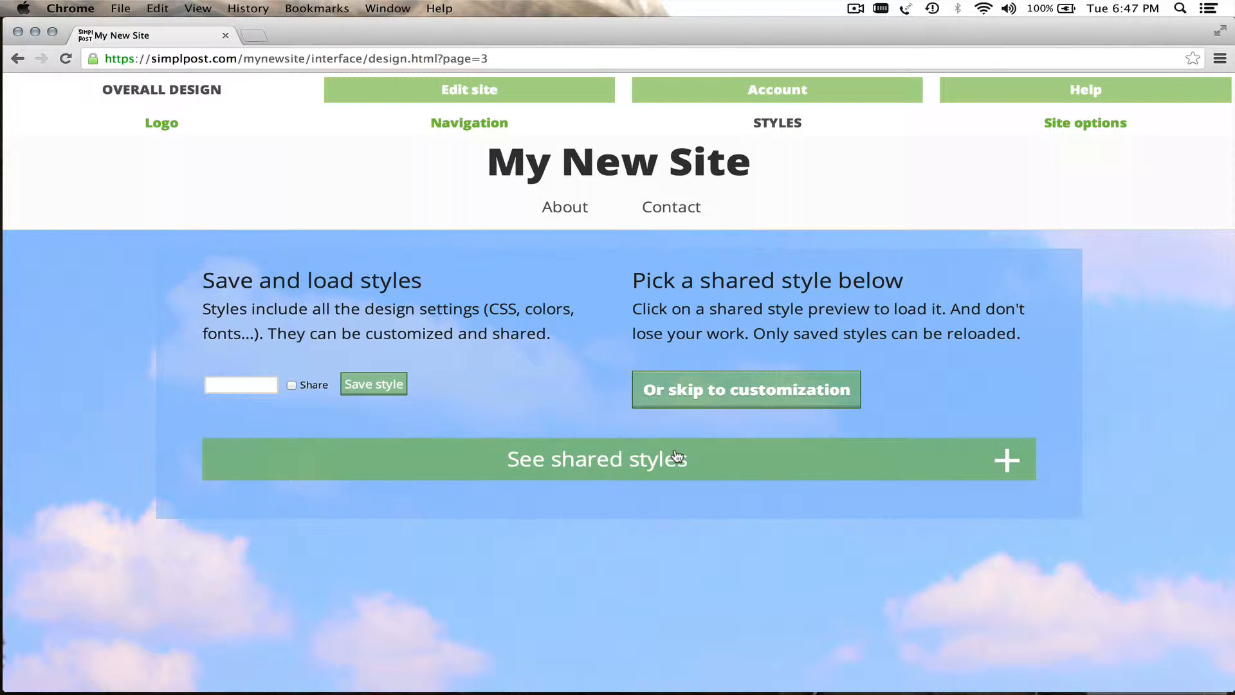
- Browse the shared styles and load the Adin Elegant style for the site
{"action": "left_click", "coordinate": [676, 460]}
{"action": "scroll", "coordinate": [676, 457], "scroll_direction": "down", "scroll_amount": 6}
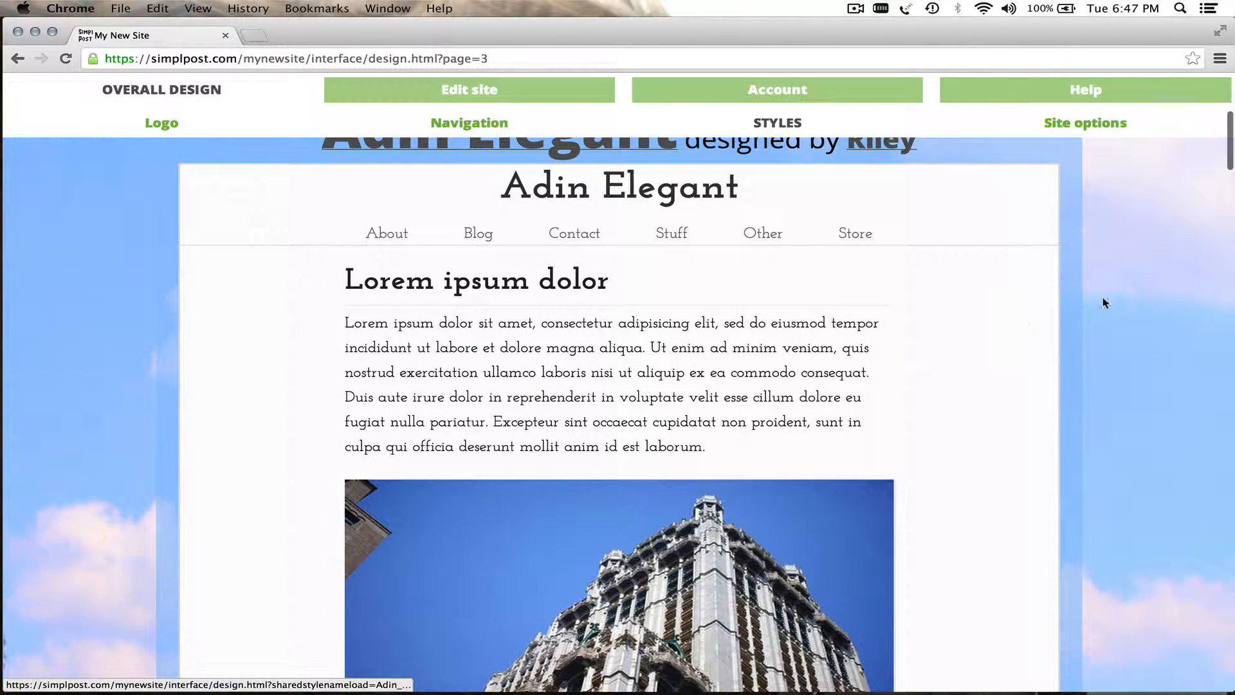
{"action": "scroll", "coordinate": [724, 312], "scroll_direction": "down", "scroll_amount": 9}
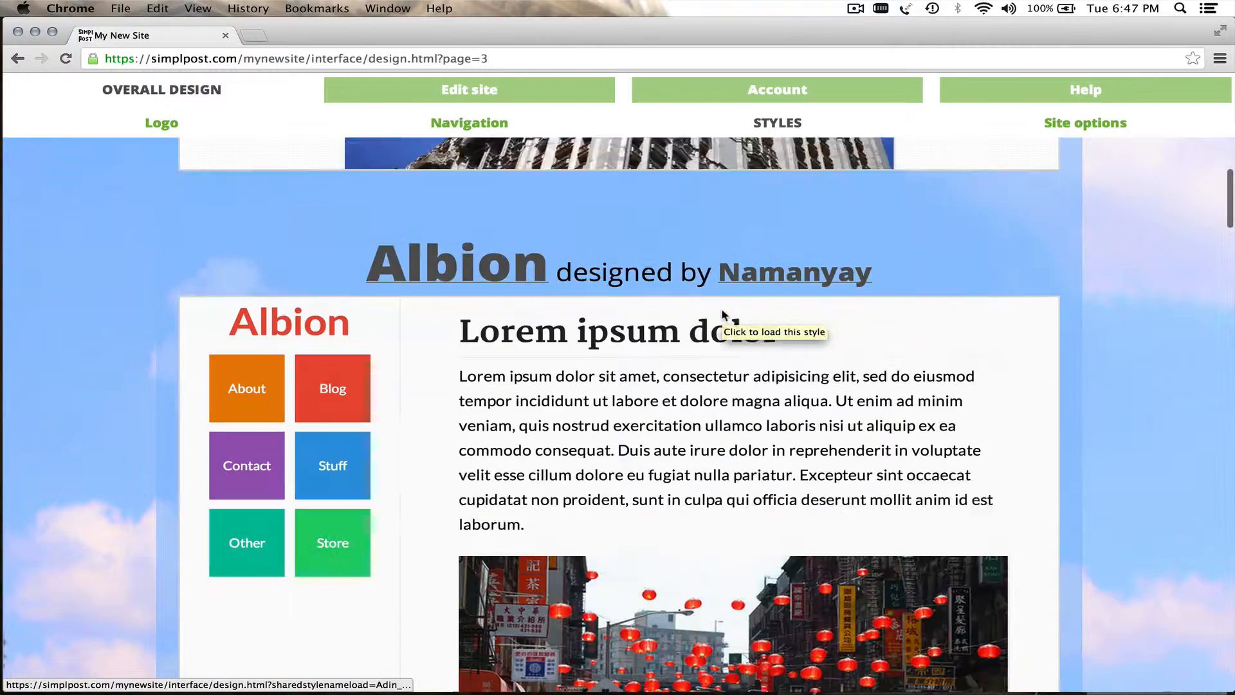
{"action": "scroll", "coordinate": [723, 312], "scroll_direction": "down", "scroll_amount": 20}
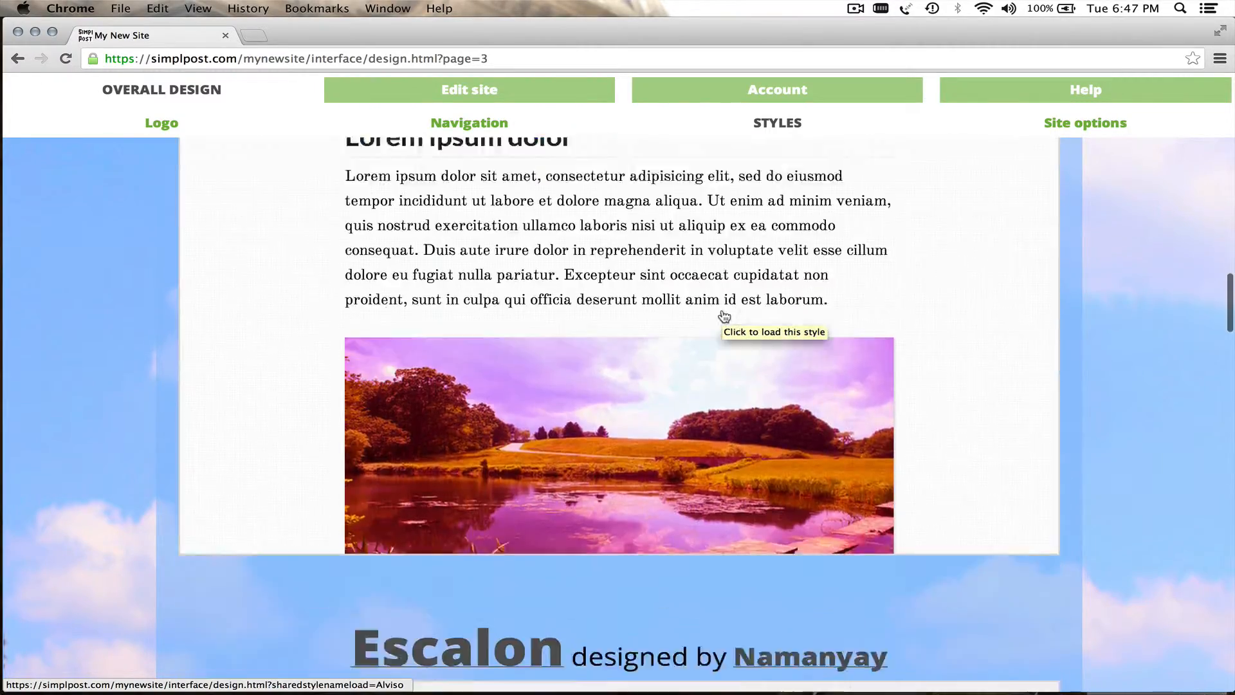
{"action": "scroll", "coordinate": [724, 316], "scroll_direction": "down", "scroll_amount": 20}
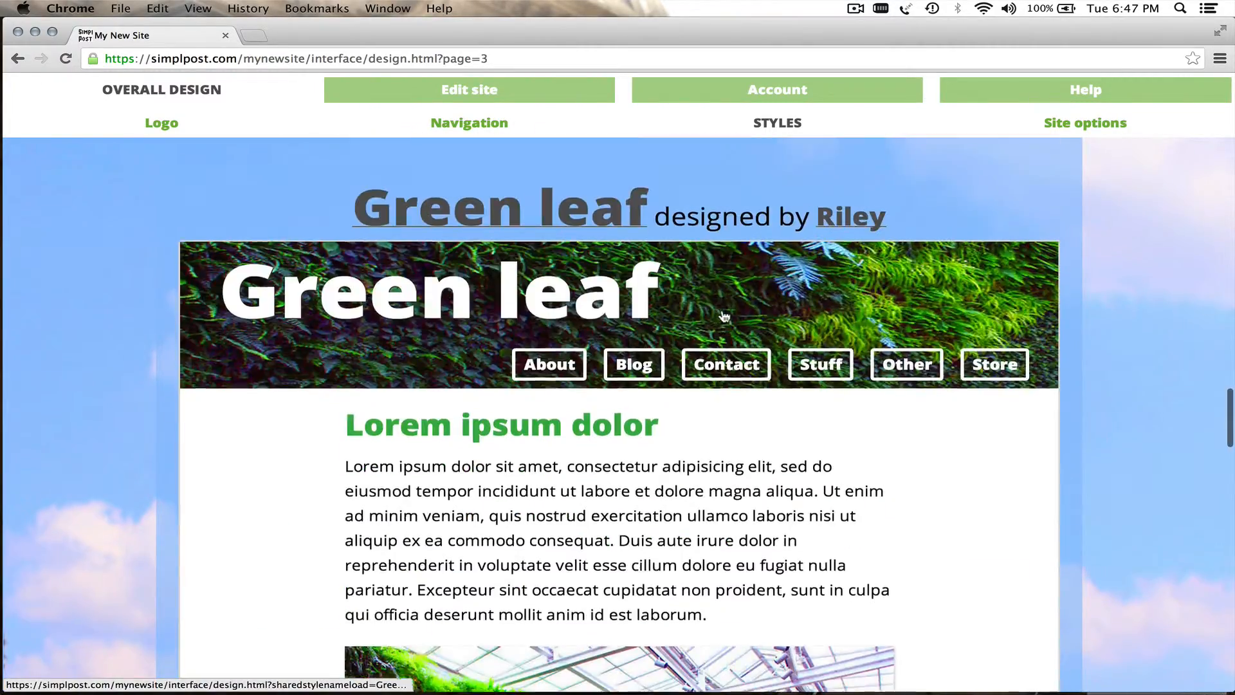
{"action": "scroll", "coordinate": [723, 315], "scroll_direction": "up", "scroll_amount": 20}
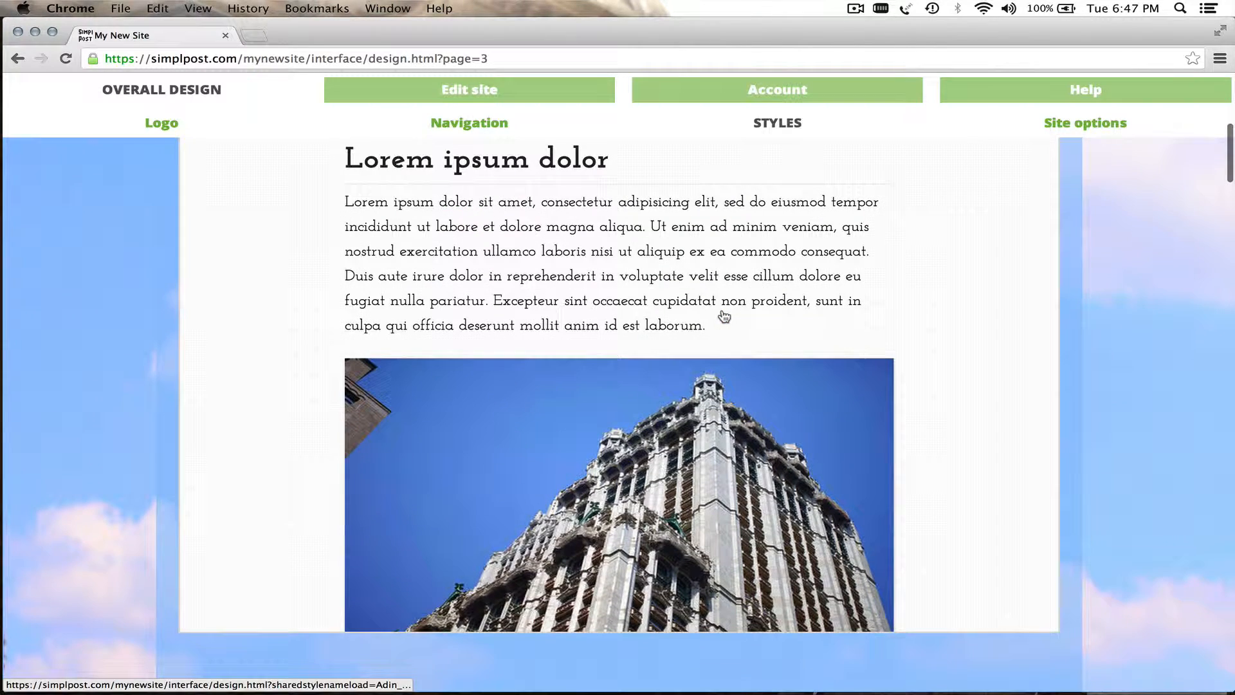
{"action": "left_click", "coordinate": [724, 315]}
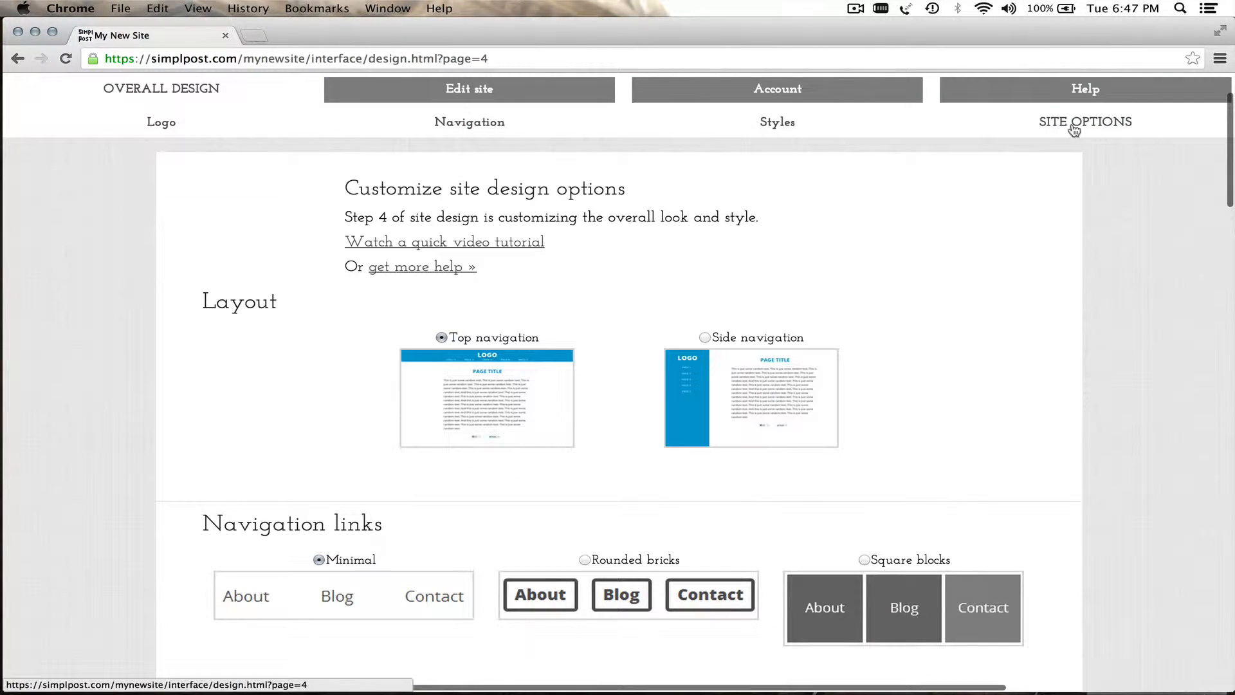
- In the site options, switch the color scheme to Custom colors
{"action": "scroll", "coordinate": [788, 375], "scroll_direction": "down", "scroll_amount": 5}
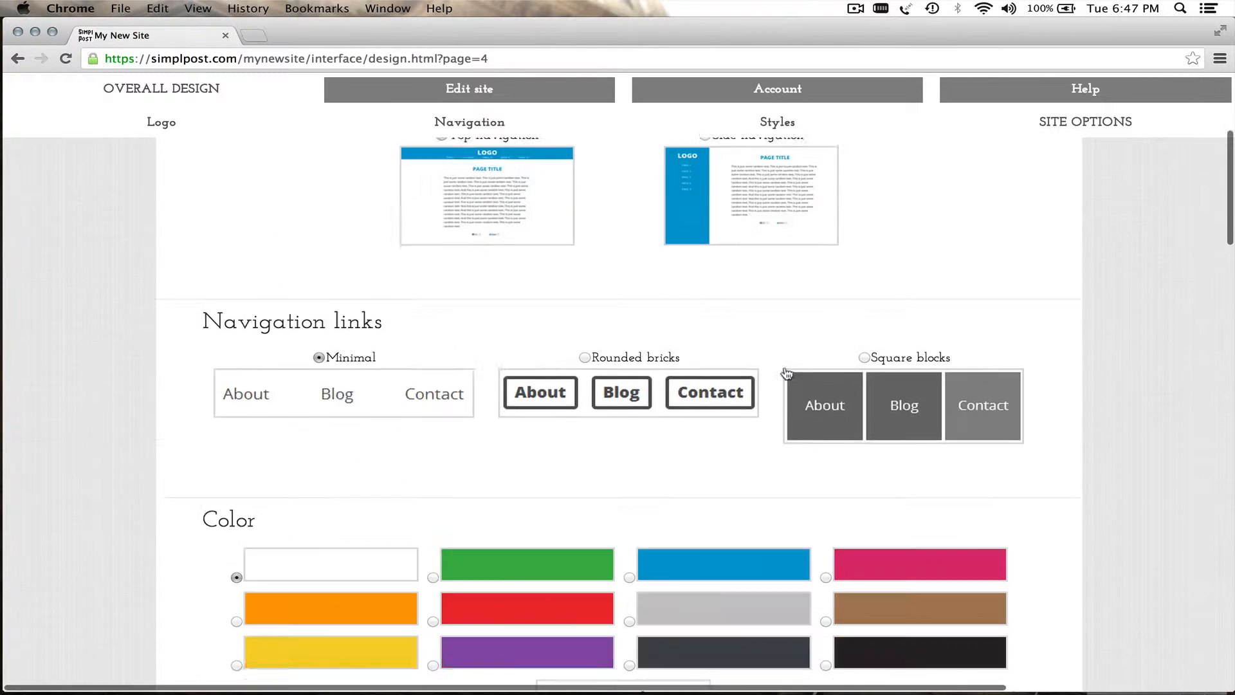
{"action": "scroll", "coordinate": [785, 369], "scroll_direction": "down", "scroll_amount": 5}
{"action": "scroll", "coordinate": [733, 379], "scroll_direction": "up", "scroll_amount": 3}
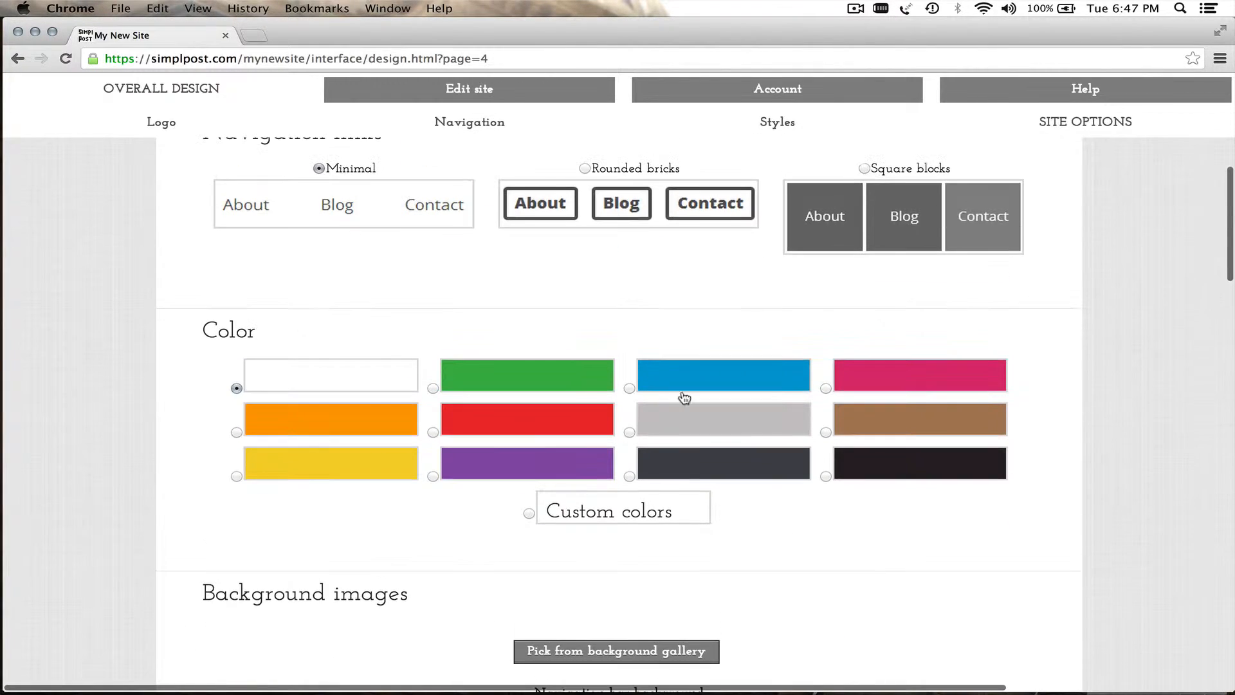
{"action": "left_click", "coordinate": [623, 499]}
{"action": "scroll", "coordinate": [877, 455], "scroll_direction": "down", "scroll_amount": 2}
{"action": "scroll", "coordinate": [875, 449], "scroll_direction": "up", "scroll_amount": 4}
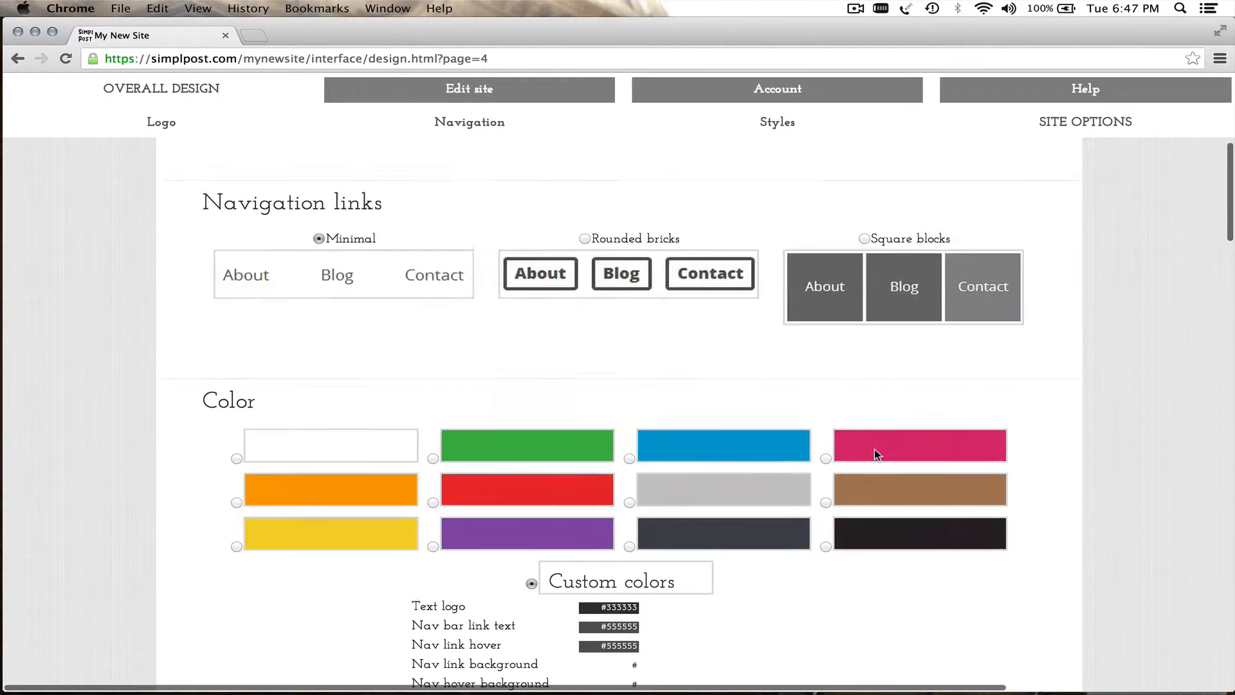
- Choose the Square blocks navigation links with the Tarnish palette and generate new colors for it several times
{"action": "scroll", "coordinate": [658, 324], "scroll_direction": "up", "scroll_amount": 4}
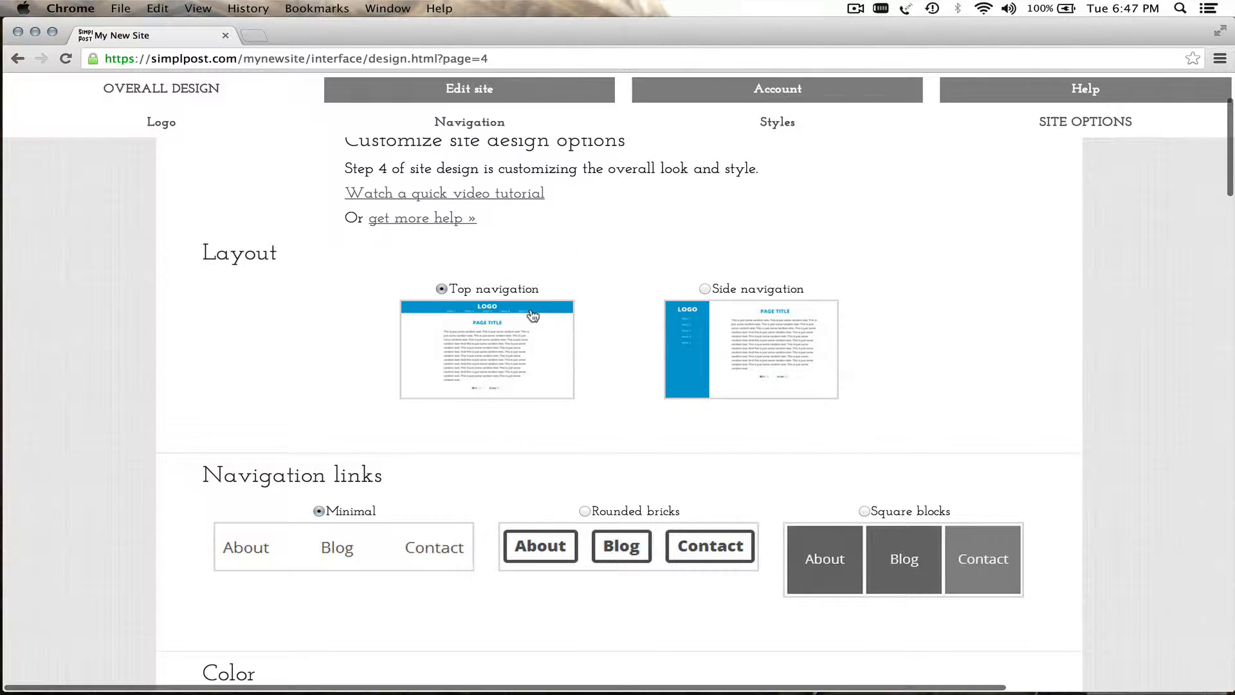
{"action": "scroll", "coordinate": [849, 387], "scroll_direction": "down", "scroll_amount": 5}
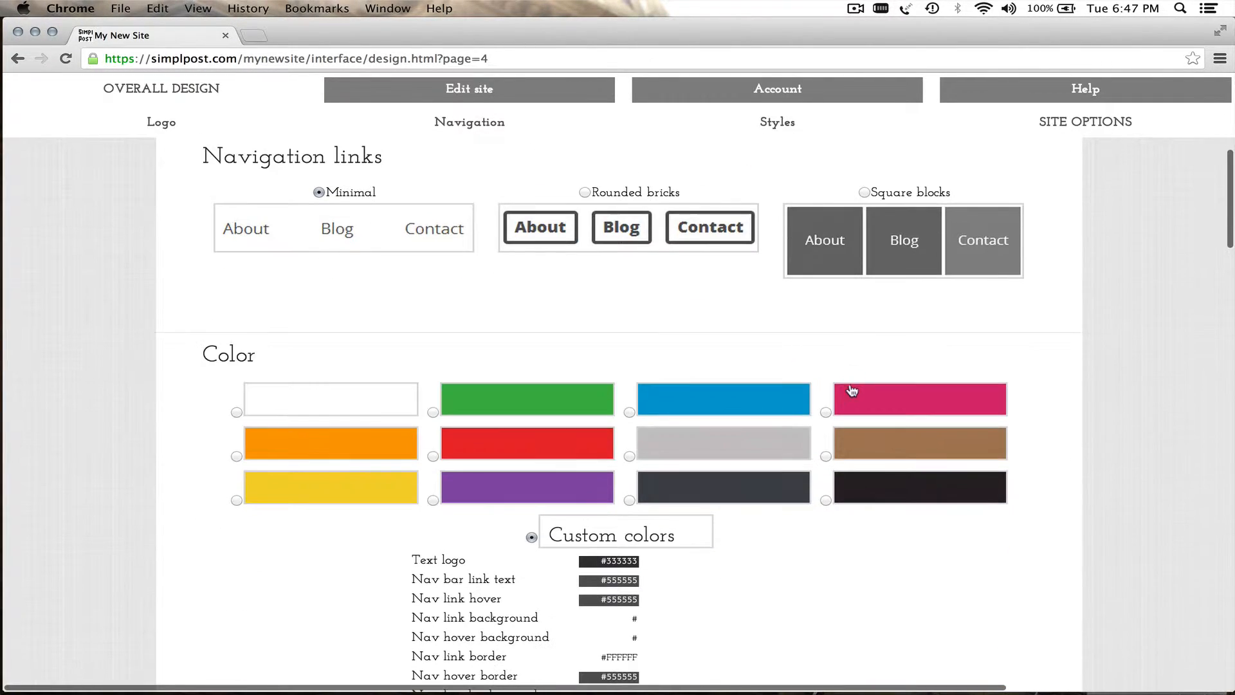
{"action": "left_click", "coordinate": [924, 265]}
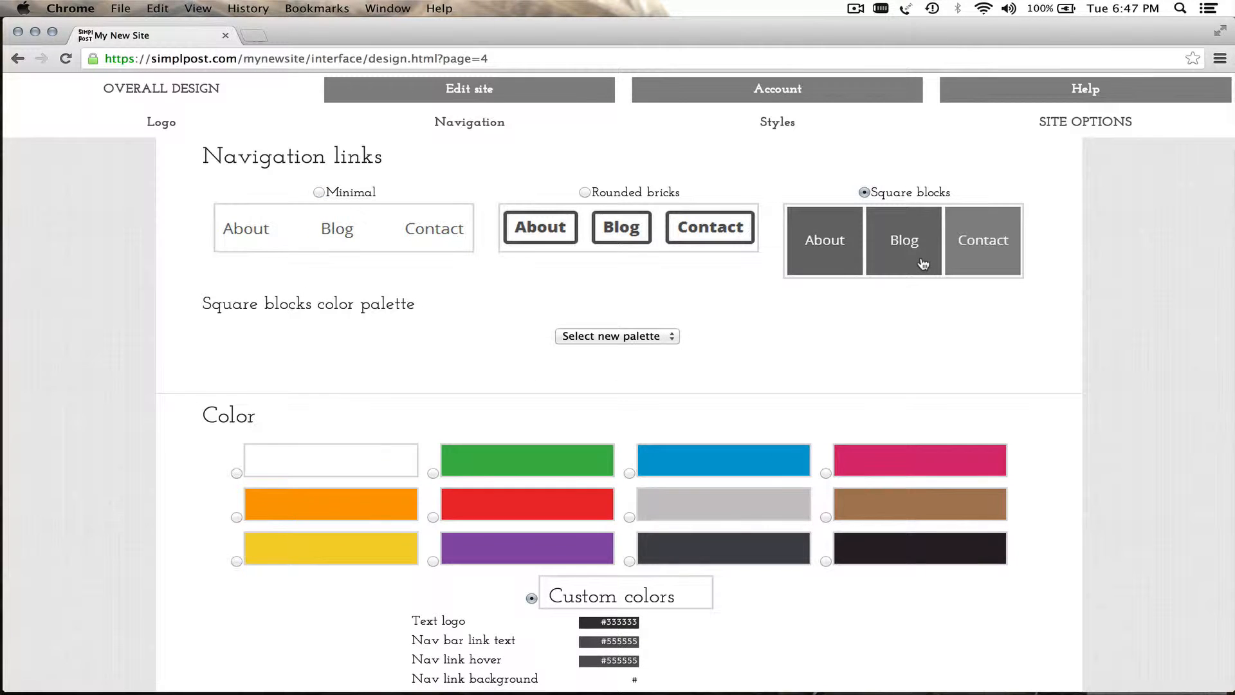
{"action": "left_click", "coordinate": [608, 337]}
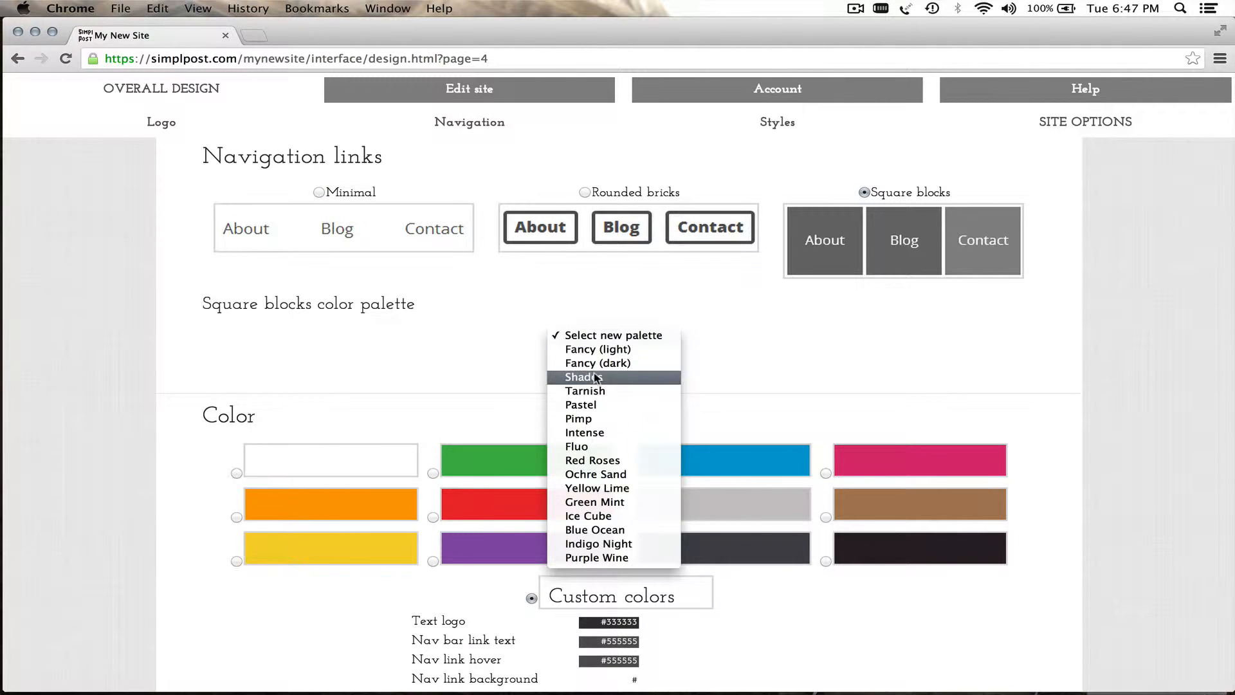
{"action": "left_click", "coordinate": [584, 390]}
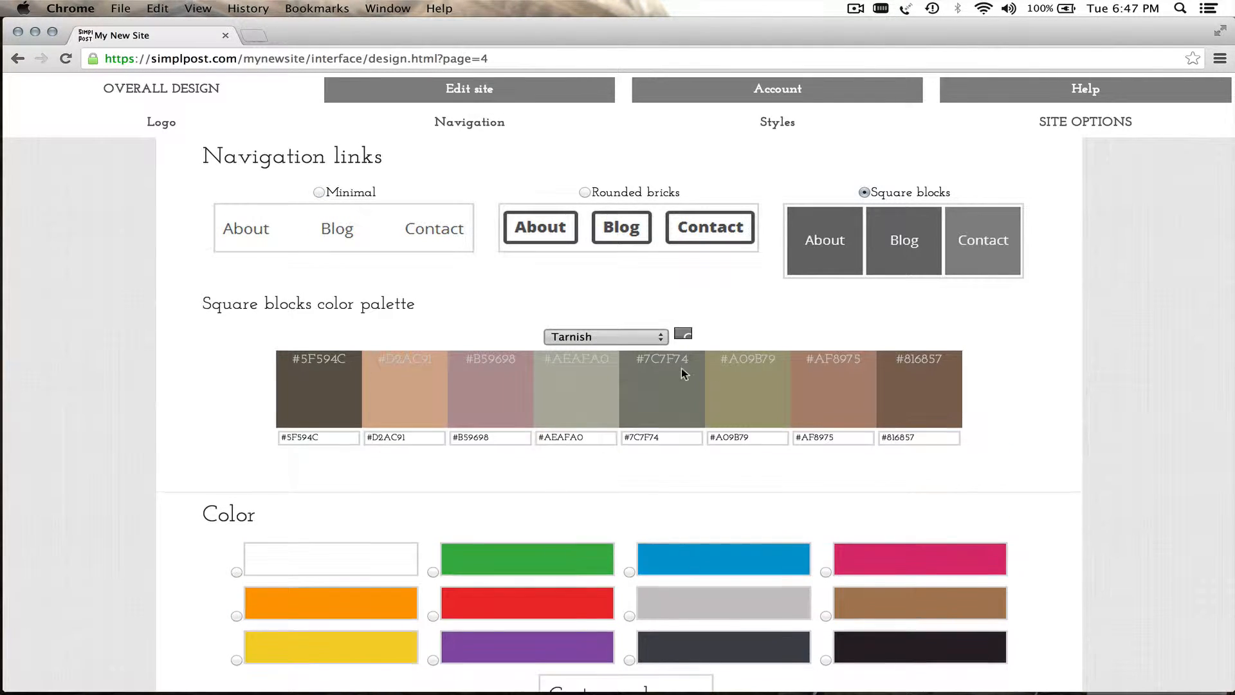
{"action": "left_click", "coordinate": [711, 343]}
{"action": "left_click", "coordinate": [712, 343]}
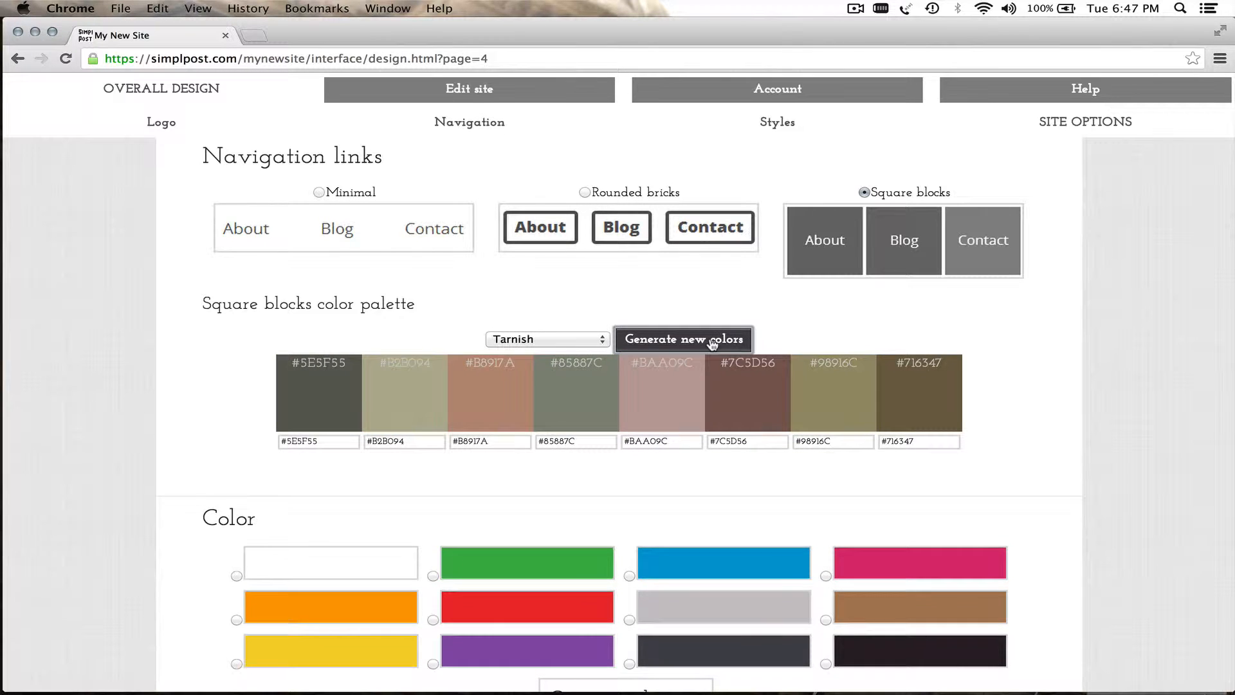
{"action": "left_click", "coordinate": [711, 343]}
{"action": "left_click", "coordinate": [712, 343]}
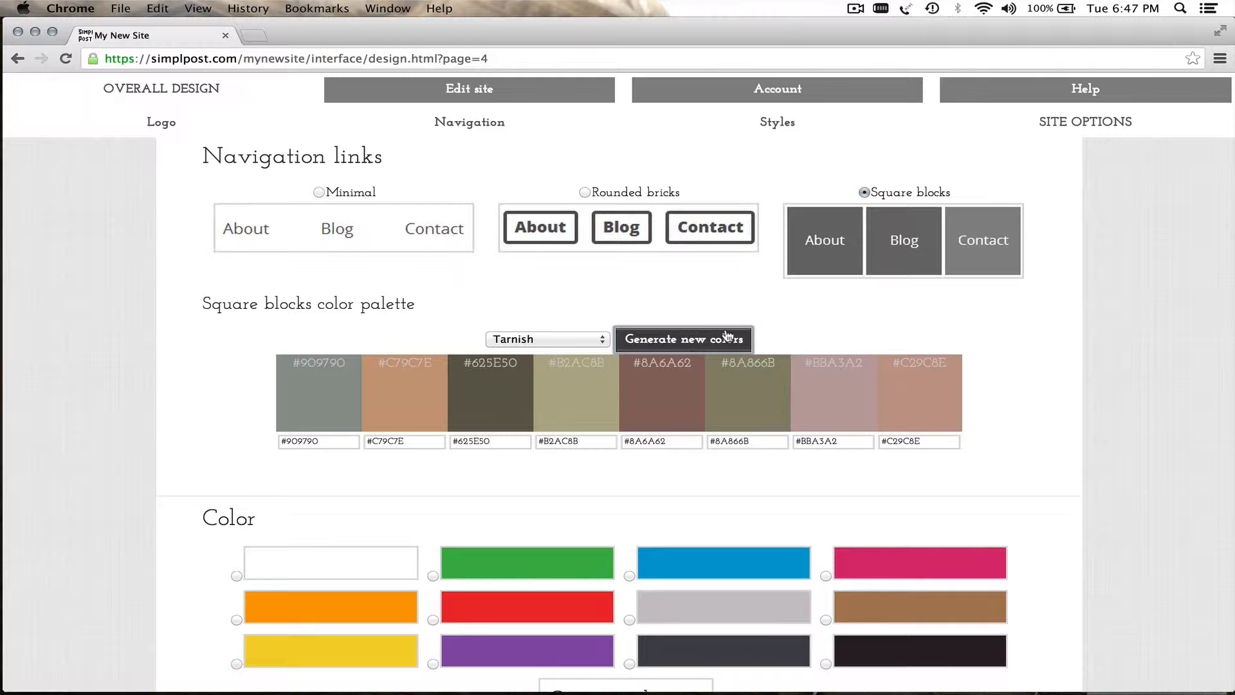
- Change the navigation links to Rounded bricks and set the custom section text color to bright red
{"action": "left_click", "coordinate": [611, 194]}
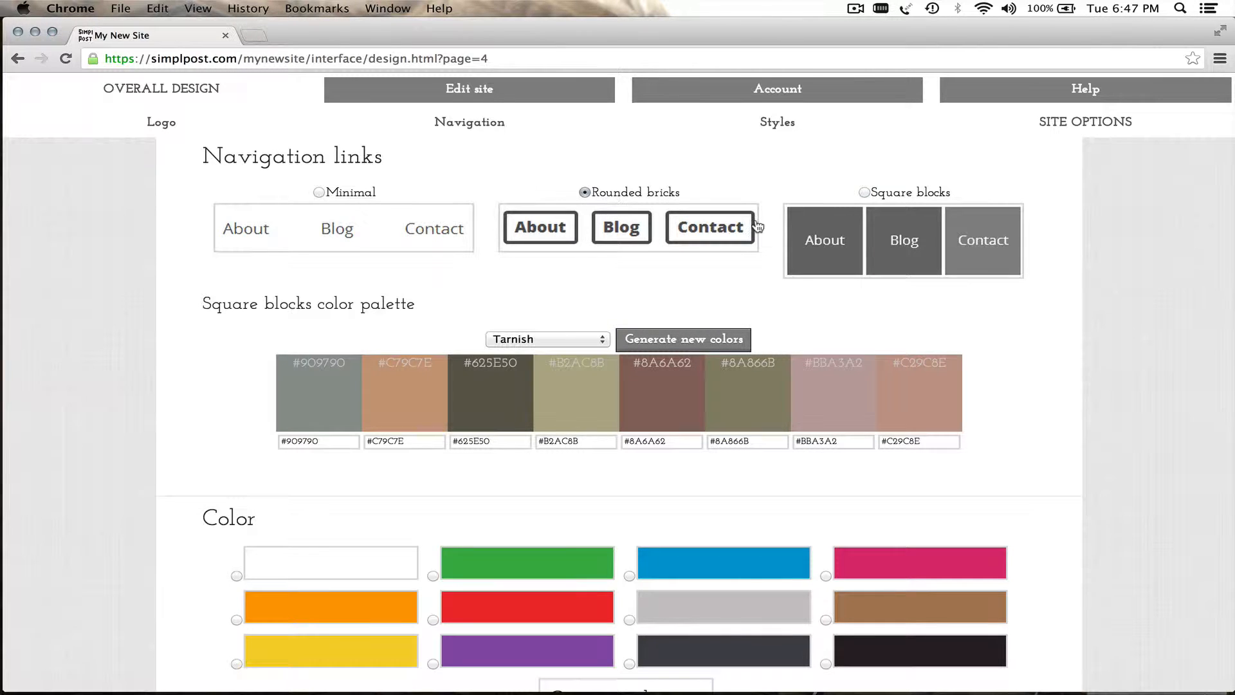
{"action": "scroll", "coordinate": [758, 225], "scroll_direction": "down", "scroll_amount": 5}
{"action": "scroll", "coordinate": [758, 225], "scroll_direction": "down", "scroll_amount": 3}
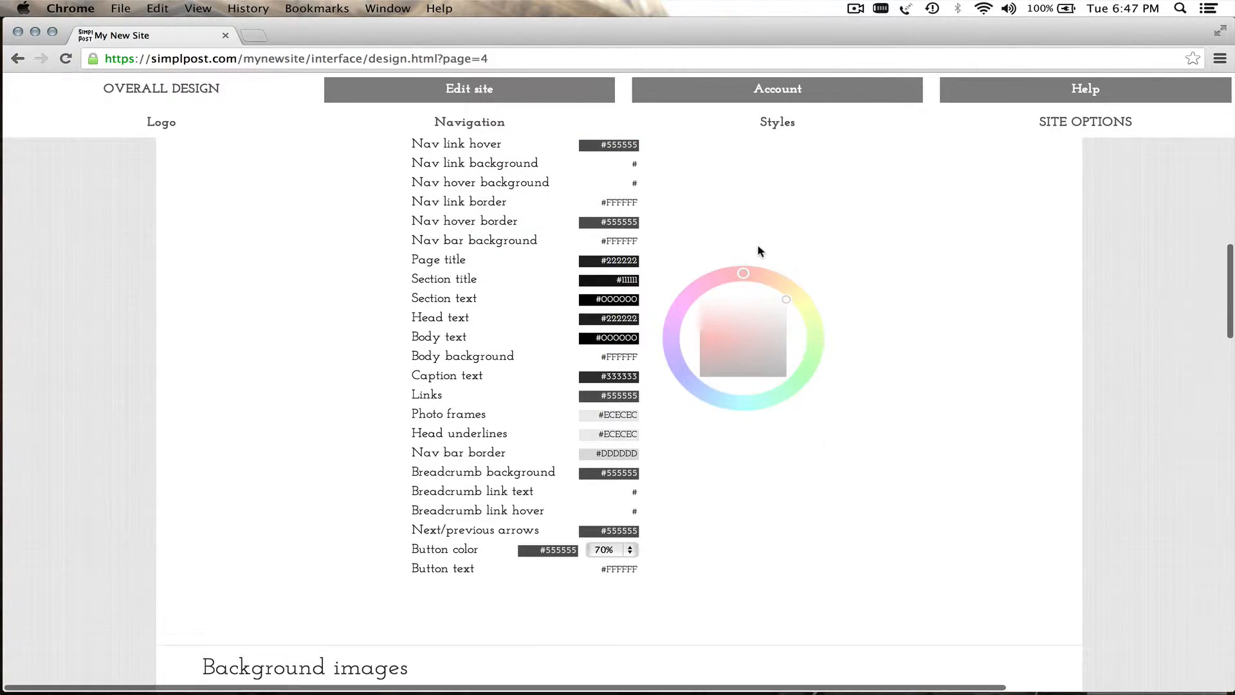
{"action": "scroll", "coordinate": [758, 247], "scroll_direction": "up", "scroll_amount": 3}
{"action": "left_click", "coordinate": [620, 450]}
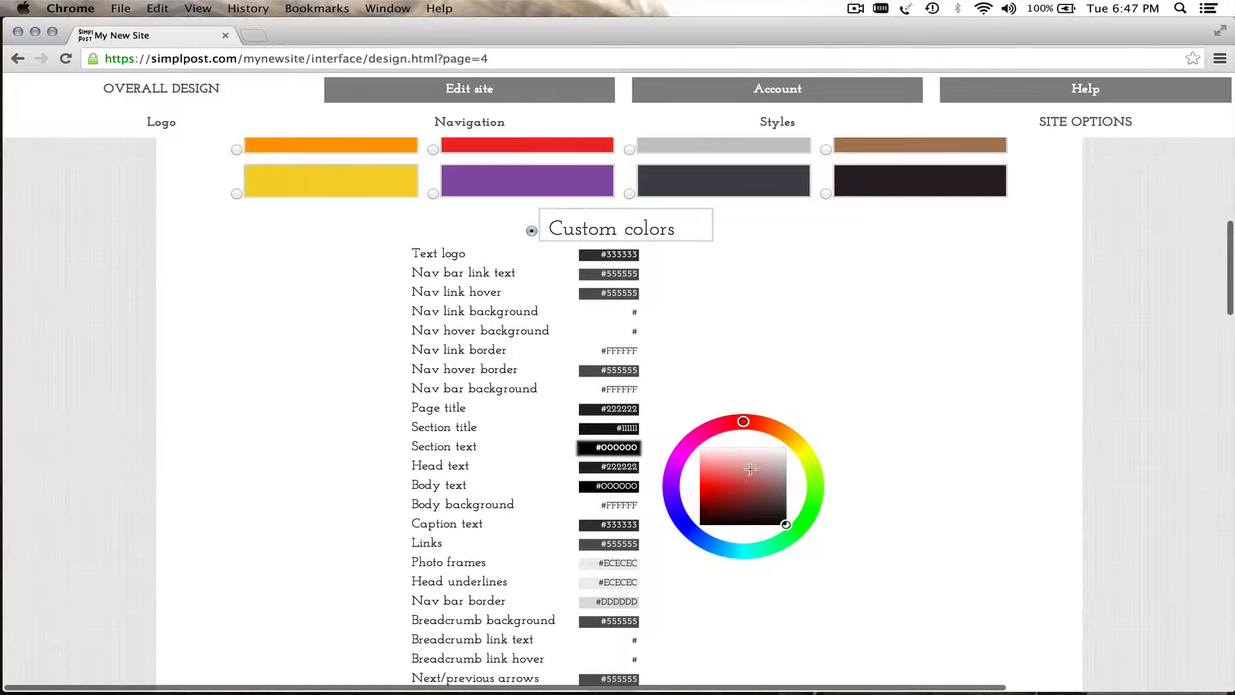
{"action": "left_click_drag", "start_coordinate": [761, 477], "coordinate": [698, 484]}
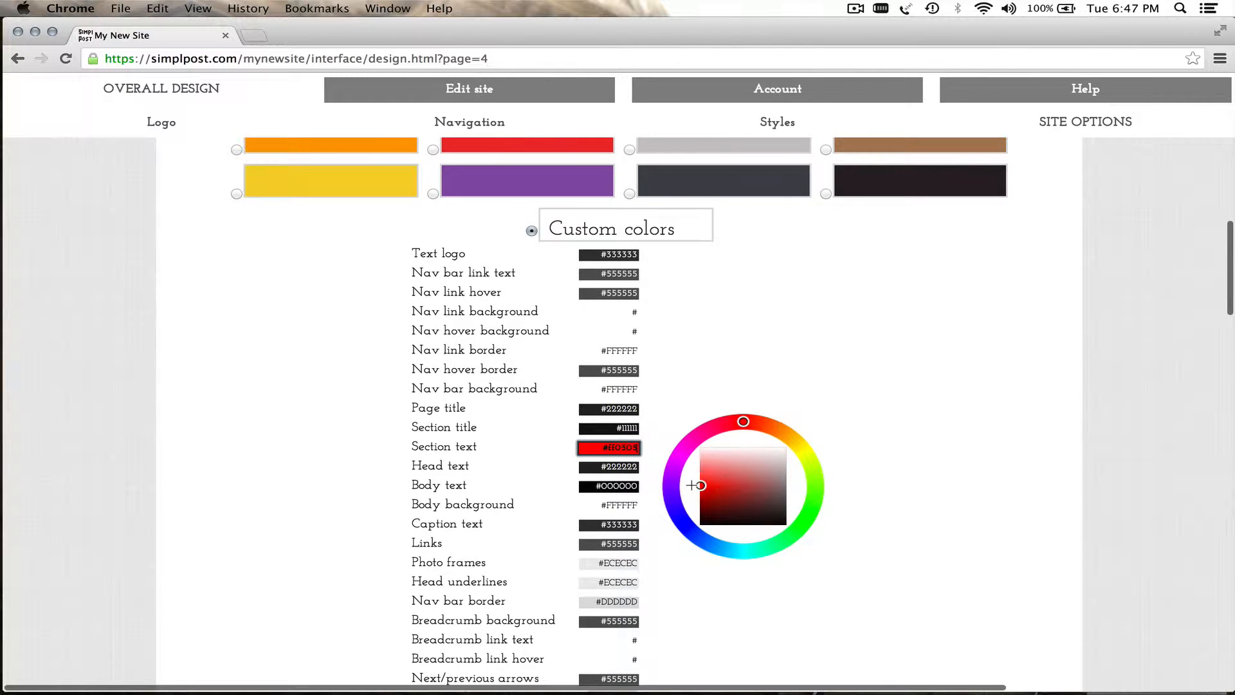
- In the custom font combination, set the text logo font to Joti One
{"action": "scroll", "coordinate": [695, 486], "scroll_direction": "down", "scroll_amount": 7}
{"action": "scroll", "coordinate": [693, 489], "scroll_direction": "down", "scroll_amount": 5}
{"action": "scroll", "coordinate": [693, 480], "scroll_direction": "up", "scroll_amount": 2}
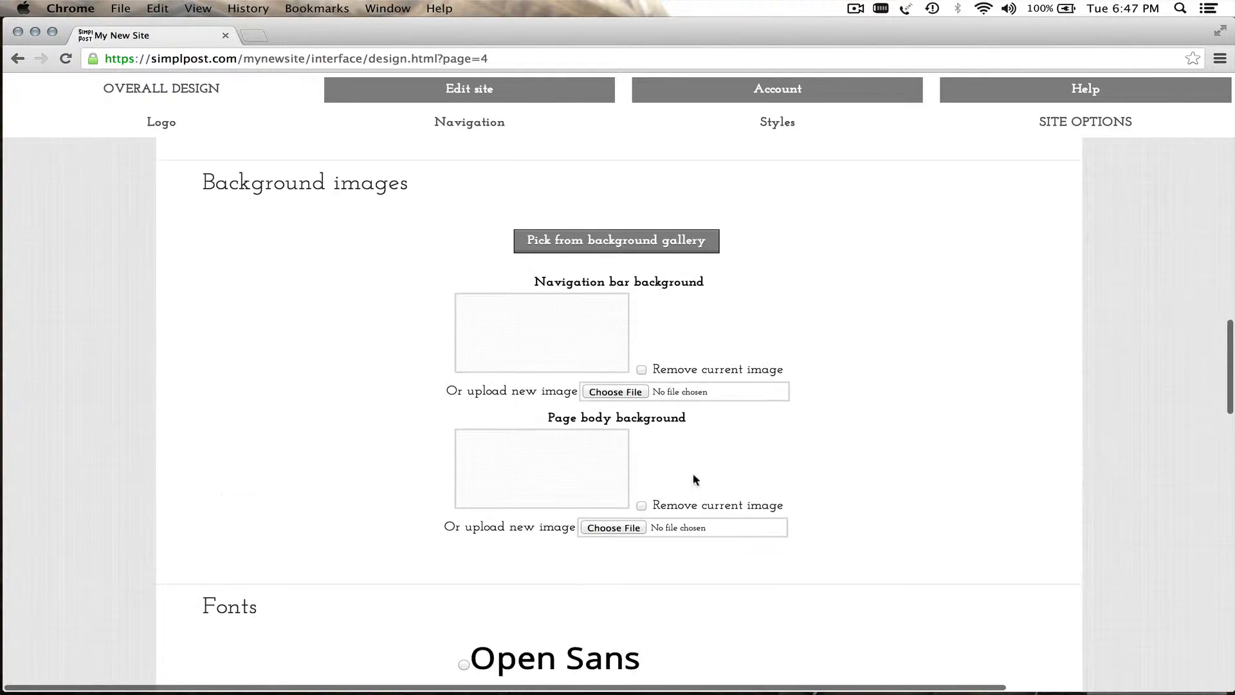
{"action": "scroll", "coordinate": [901, 263], "scroll_direction": "down", "scroll_amount": 5}
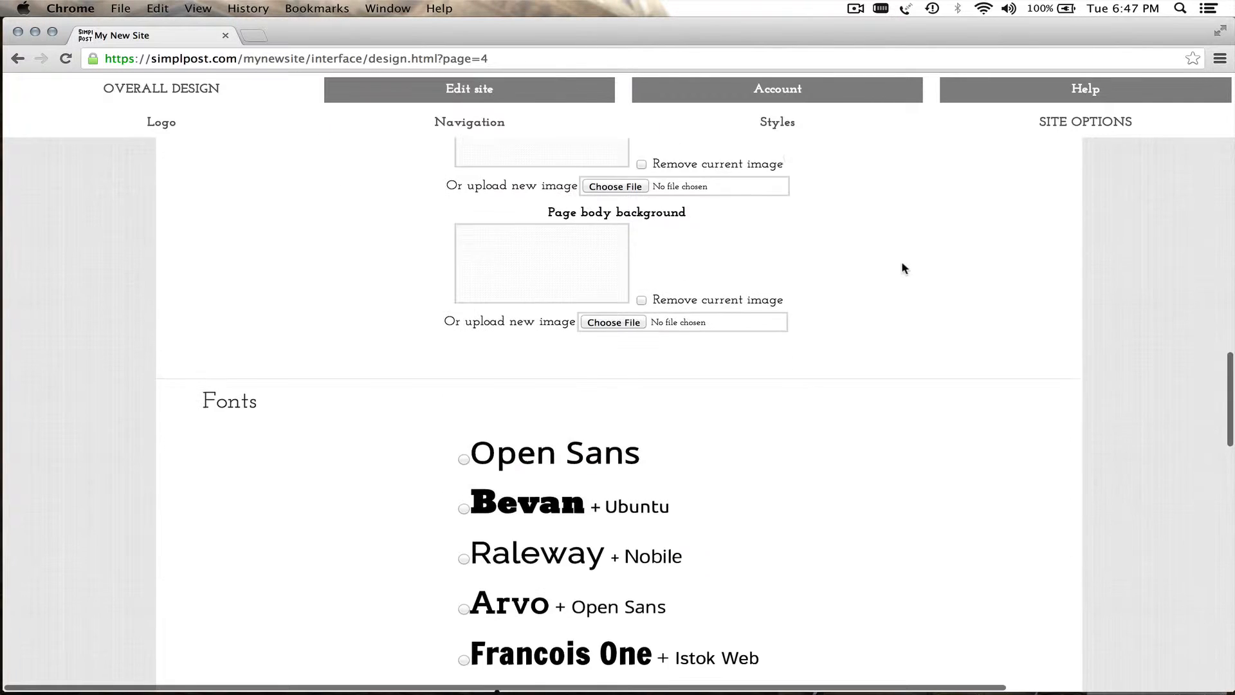
{"action": "scroll", "coordinate": [901, 264], "scroll_direction": "down", "scroll_amount": 3}
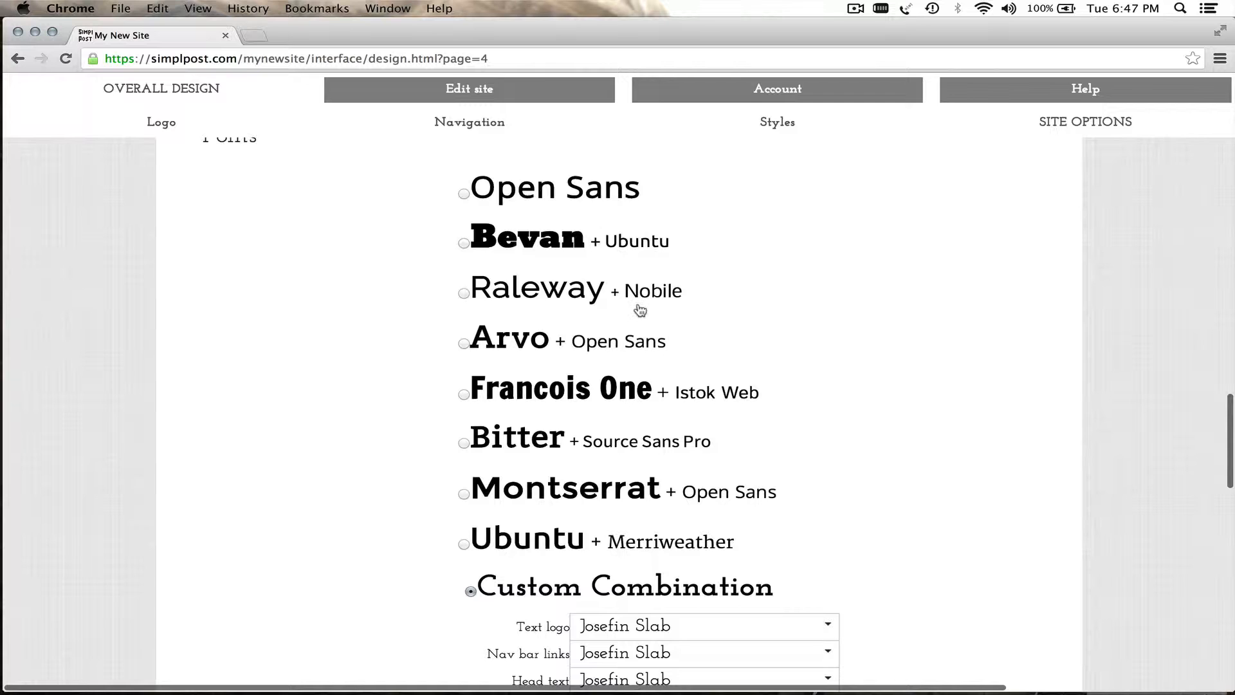
{"action": "scroll", "coordinate": [640, 310], "scroll_direction": "down", "scroll_amount": 2}
{"action": "scroll", "coordinate": [763, 276], "scroll_direction": "down", "scroll_amount": 2}
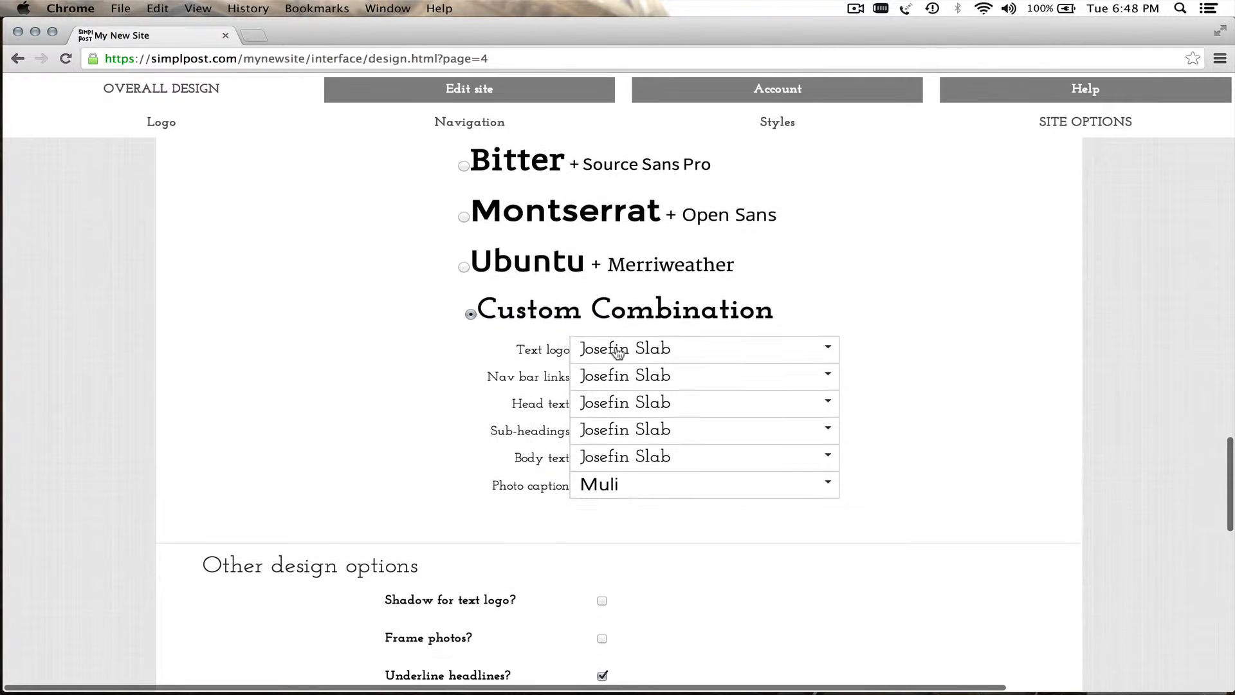
{"action": "left_click", "coordinate": [674, 352]}
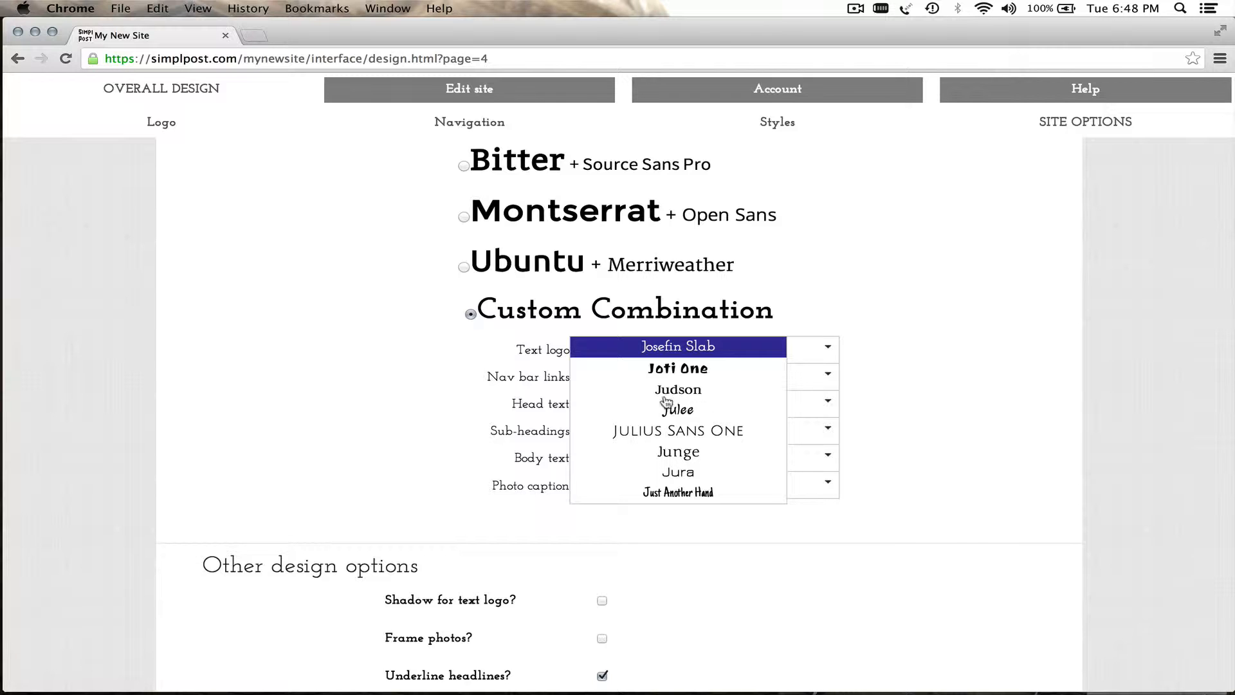
{"action": "left_click", "coordinate": [718, 375]}
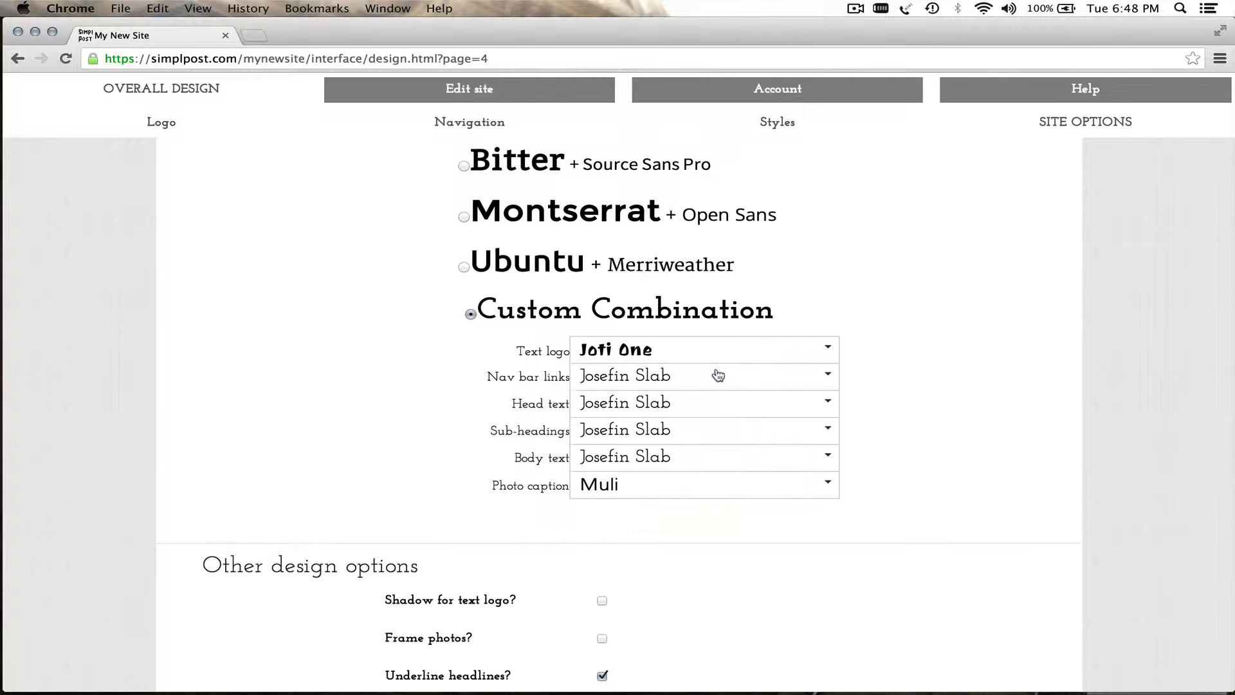
- Review the other design options and the site preferences, including currency and social media buttons
{"action": "scroll", "coordinate": [923, 369], "scroll_direction": "down", "scroll_amount": 6}
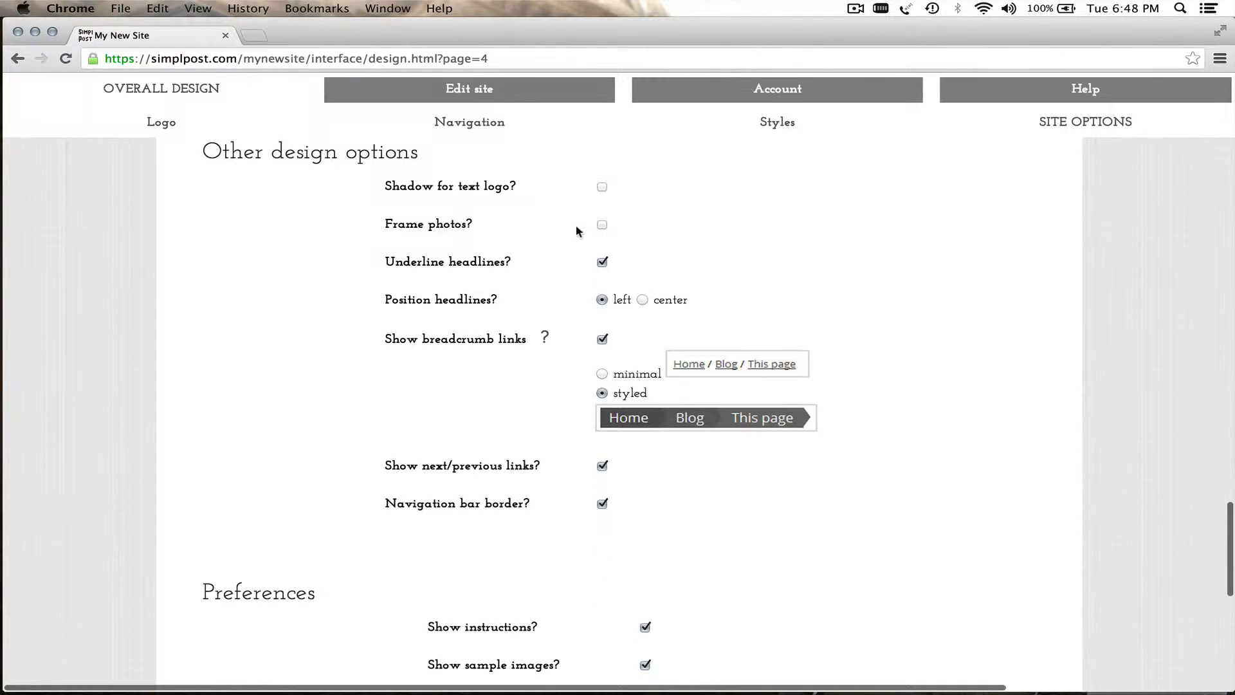
{"action": "scroll", "coordinate": [721, 376], "scroll_direction": "down", "scroll_amount": 4}
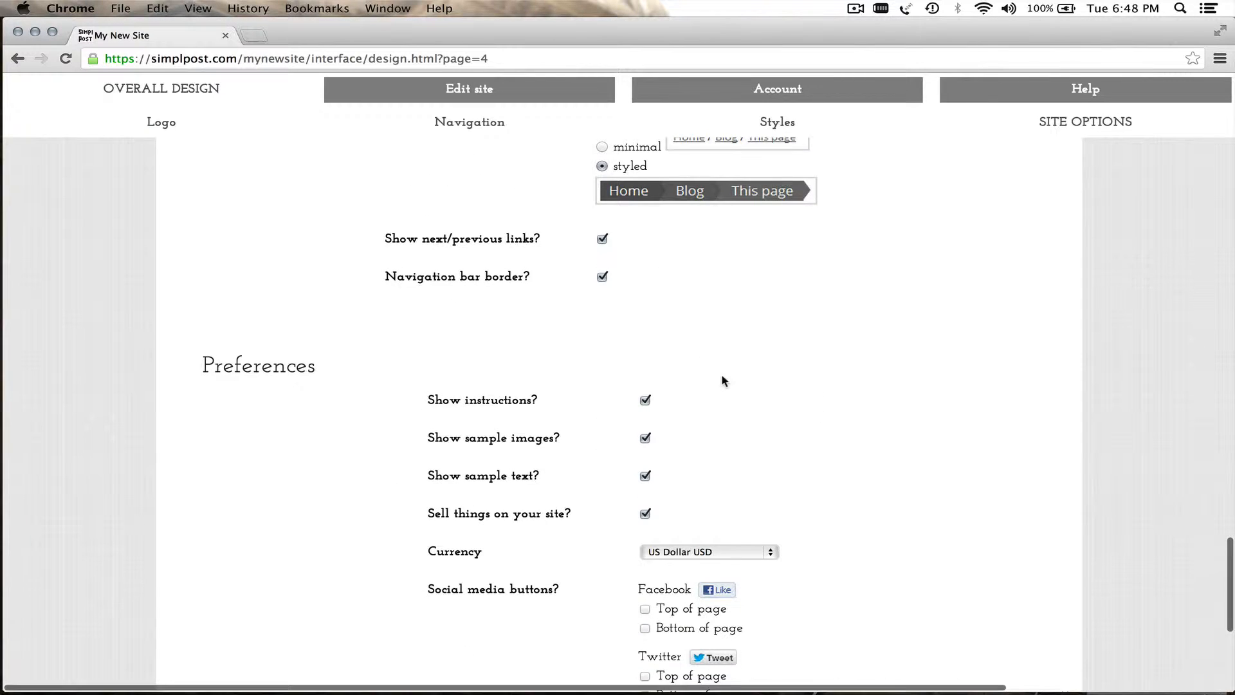
{"action": "scroll", "coordinate": [722, 380], "scroll_direction": "up", "scroll_amount": 1}
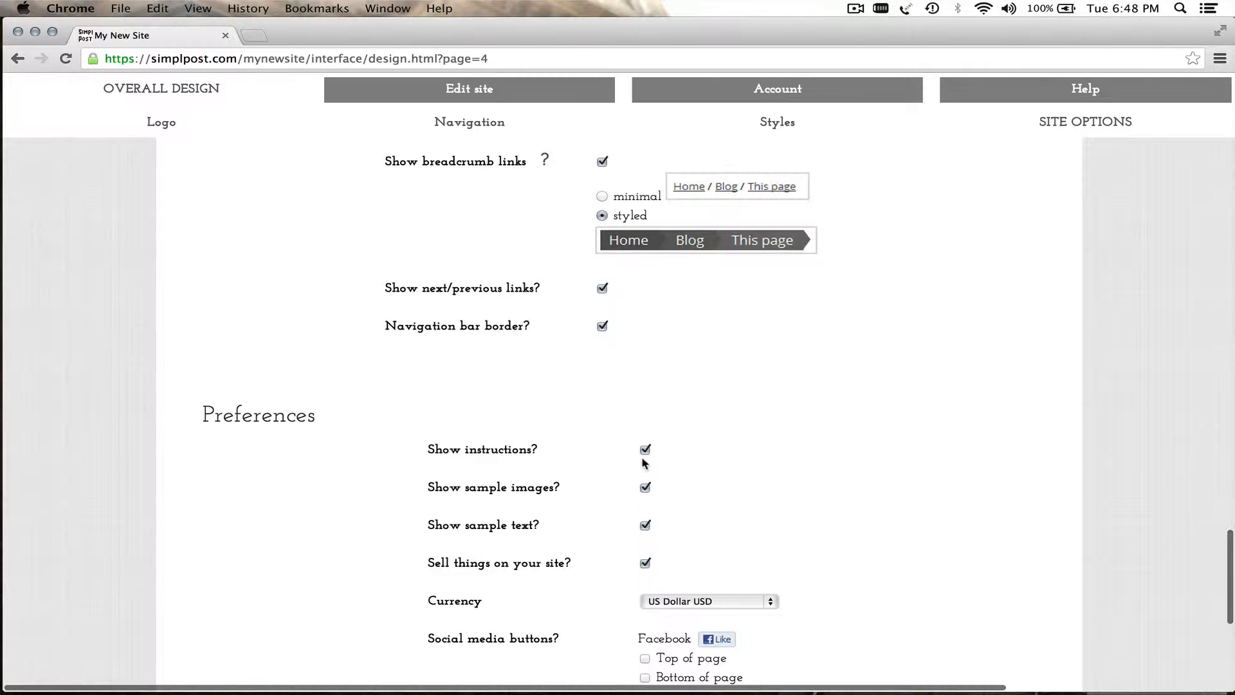
{"action": "scroll", "coordinate": [642, 457], "scroll_direction": "down", "scroll_amount": 3}
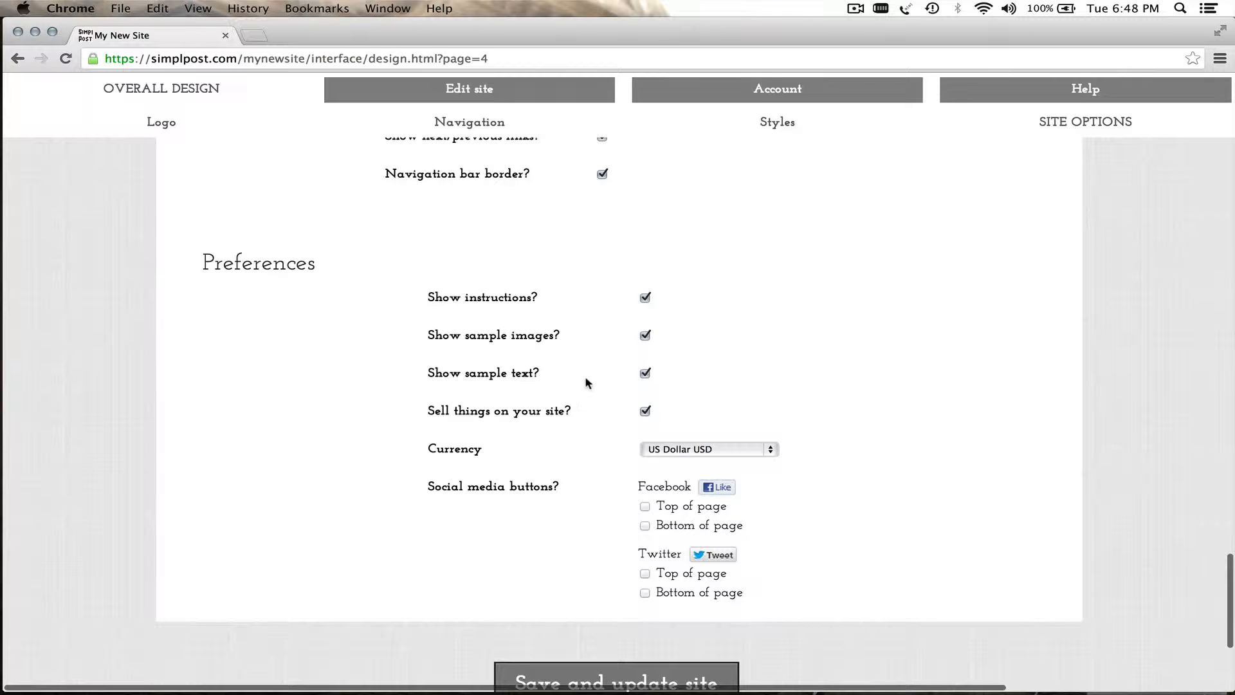
- Save the overall site design and the home page, and check the published home page
{"action": "scroll", "coordinate": [585, 380], "scroll_direction": "down", "scroll_amount": 3}
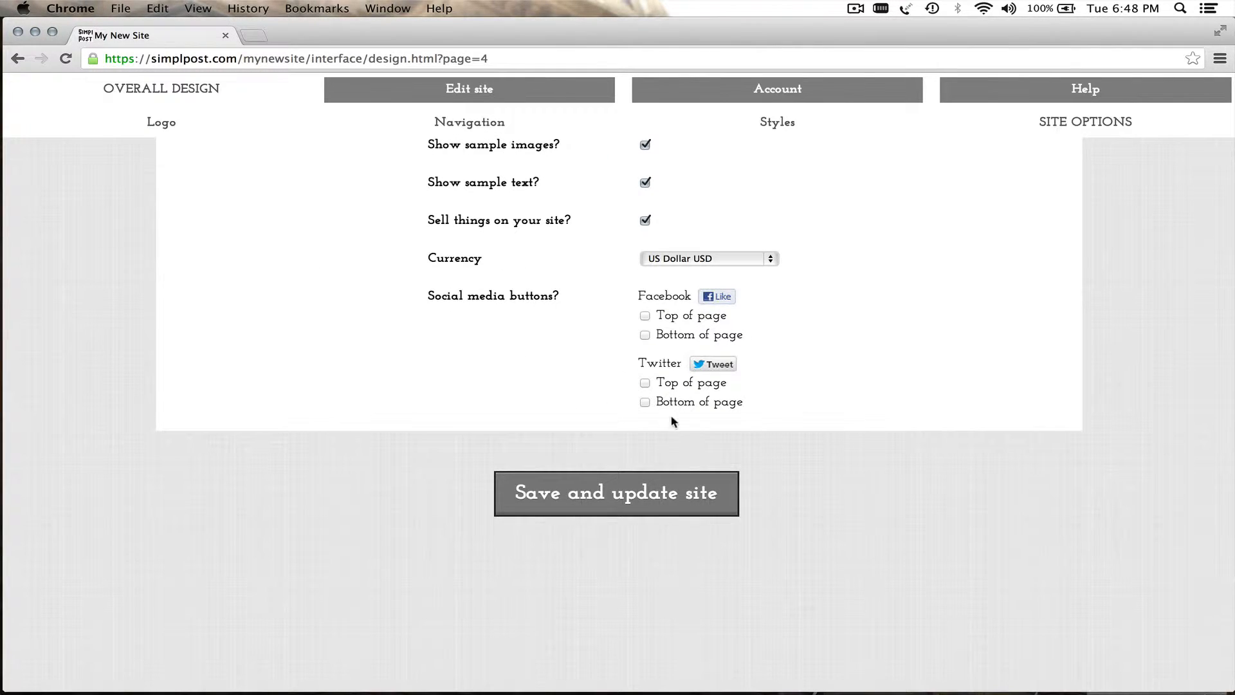
{"action": "left_click", "coordinate": [646, 495]}
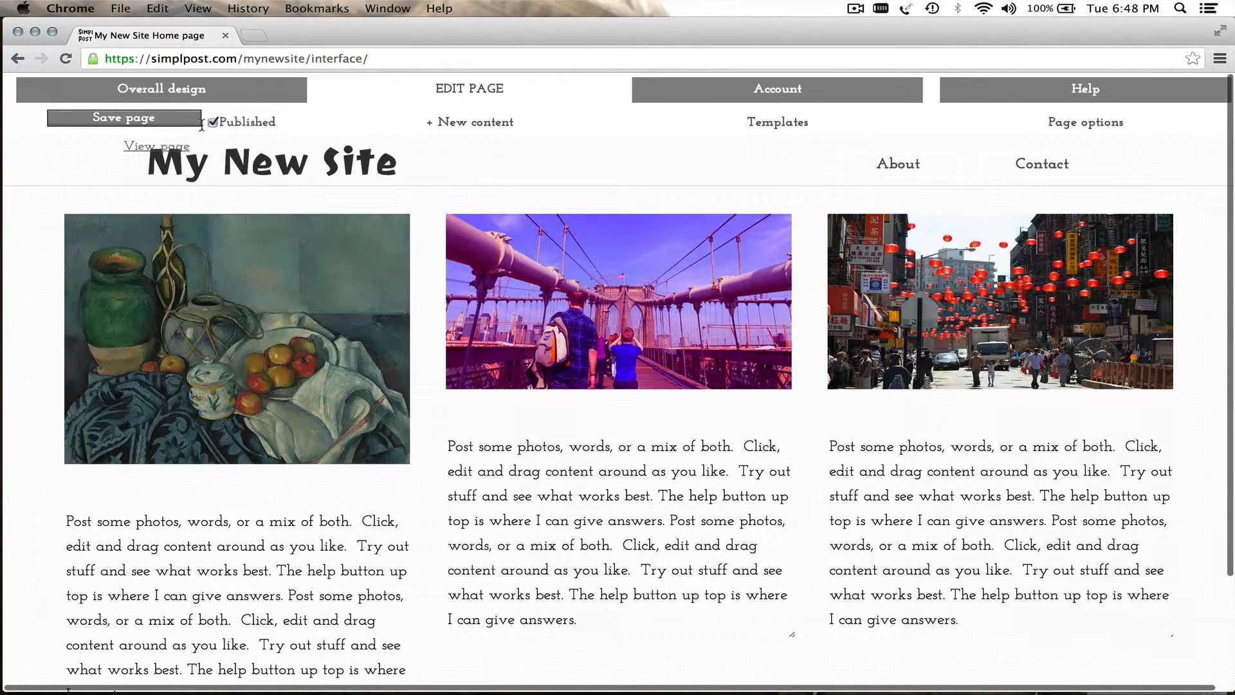
{"action": "left_click", "coordinate": [165, 118]}
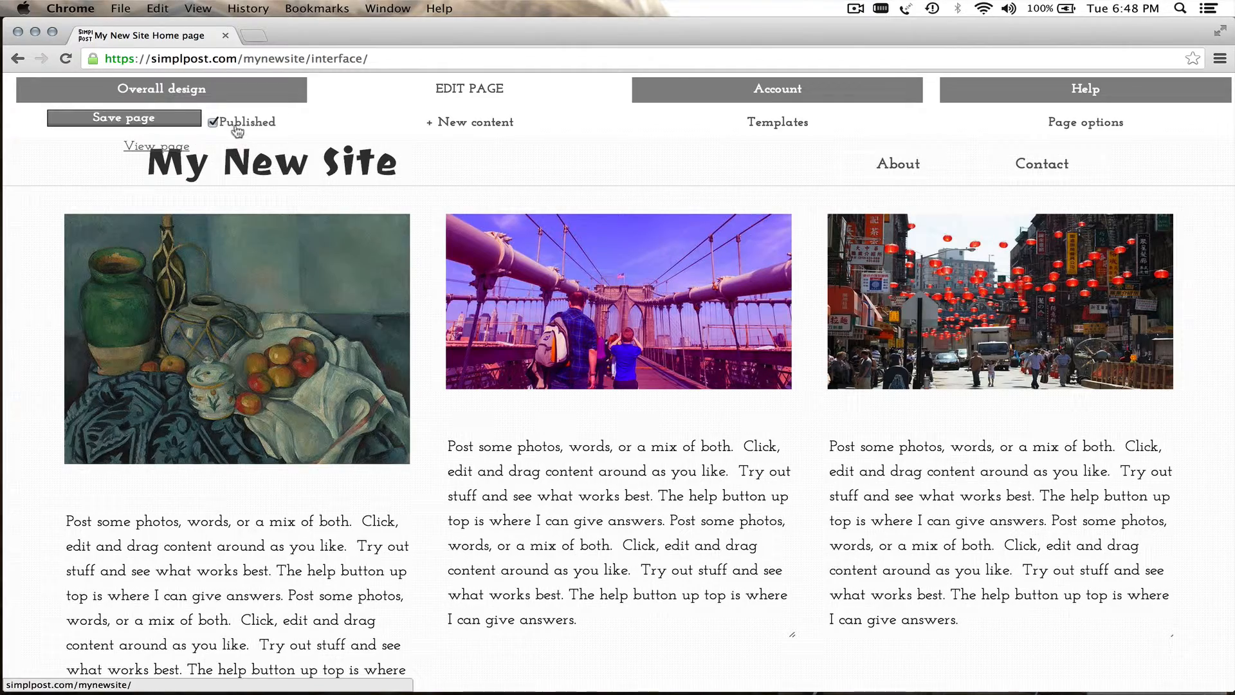
{"action": "left_click", "coordinate": [168, 146]}
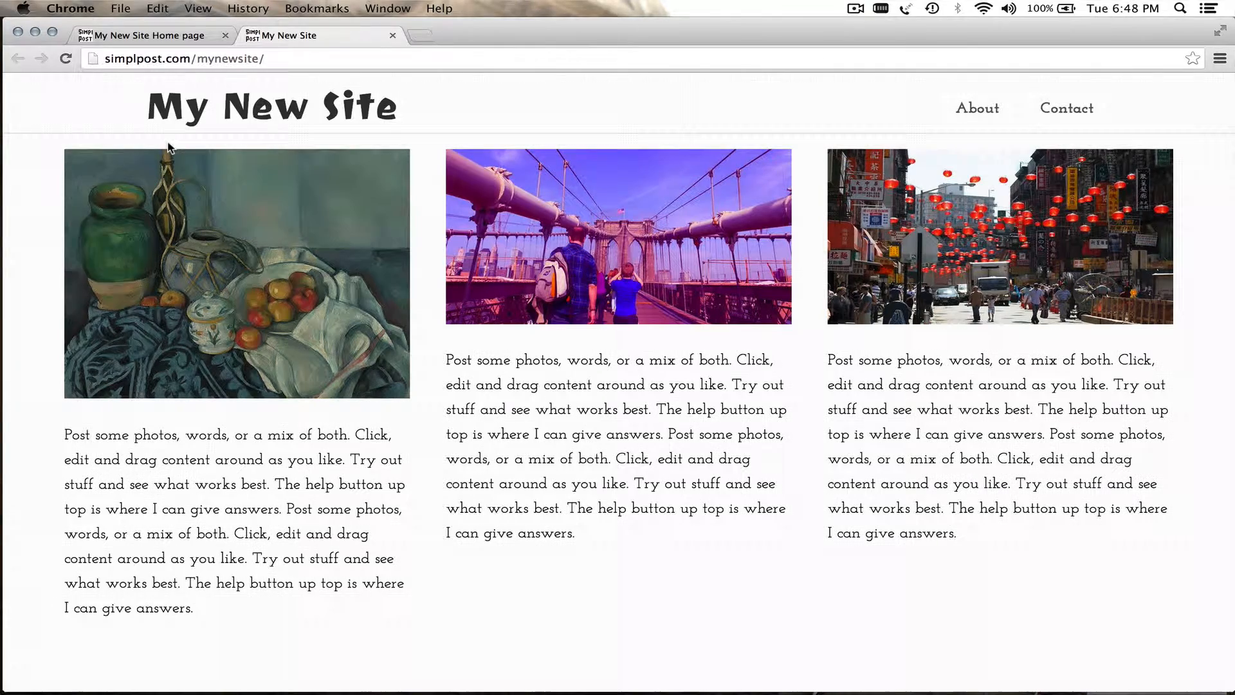
{"action": "left_click", "coordinate": [393, 36]}
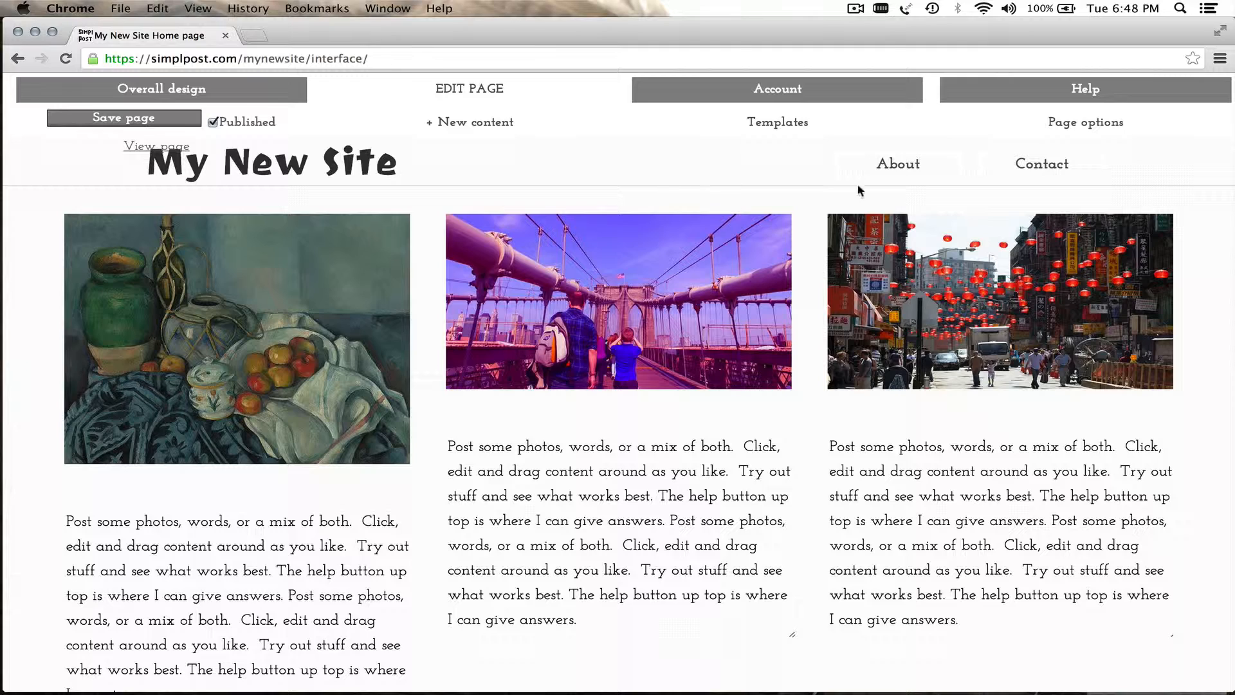
- Replace the home page content with the Blog template and look through its sample posts
{"action": "left_click", "coordinate": [777, 129]}
{"action": "left_click", "coordinate": [716, 166]}
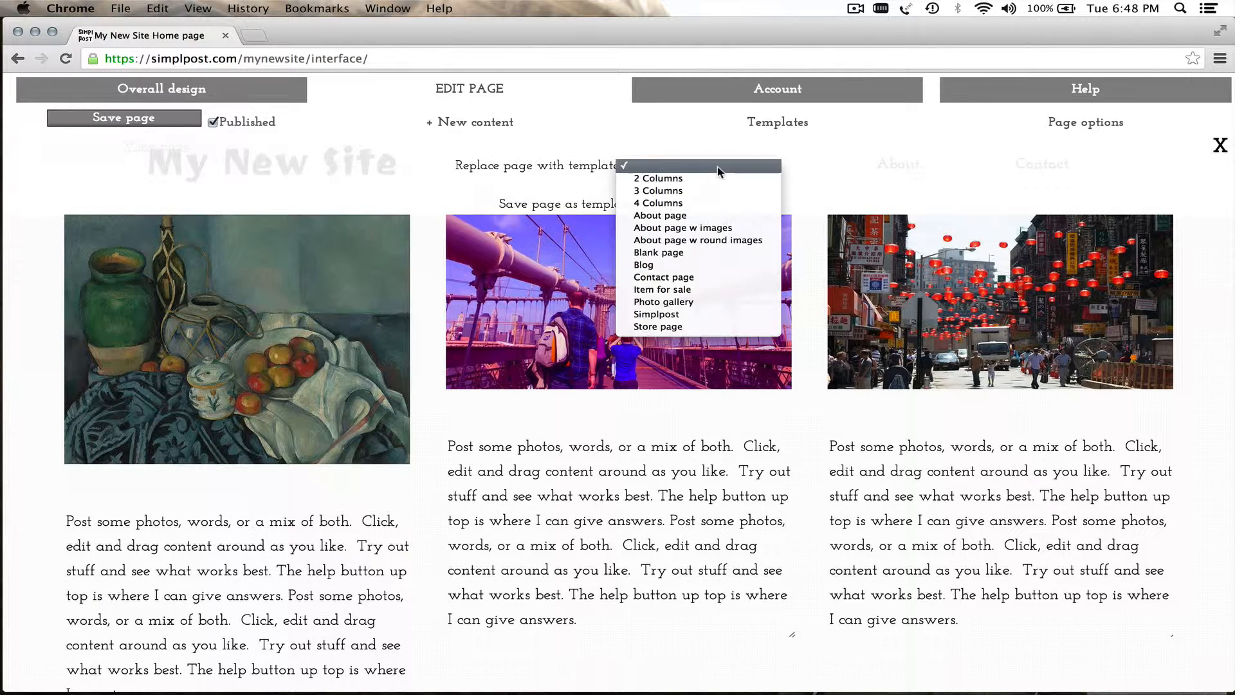
{"action": "left_click", "coordinate": [644, 266]}
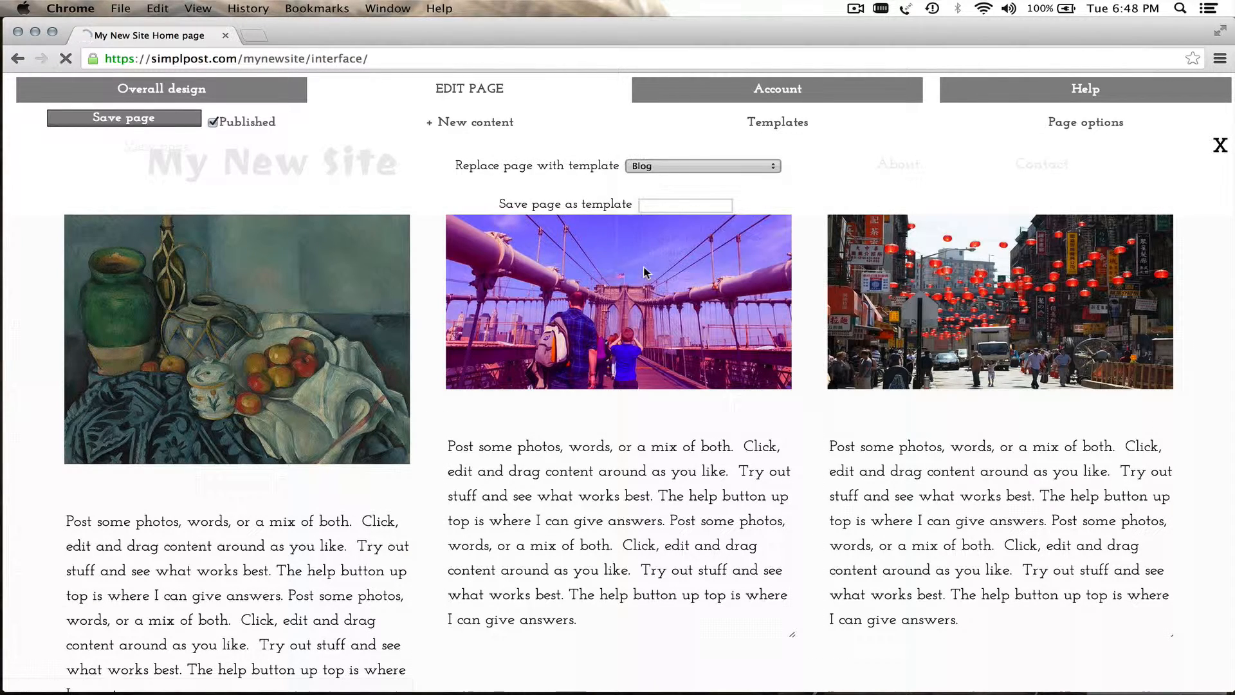
{"action": "scroll", "coordinate": [475, 177], "scroll_direction": "down", "scroll_amount": 15}
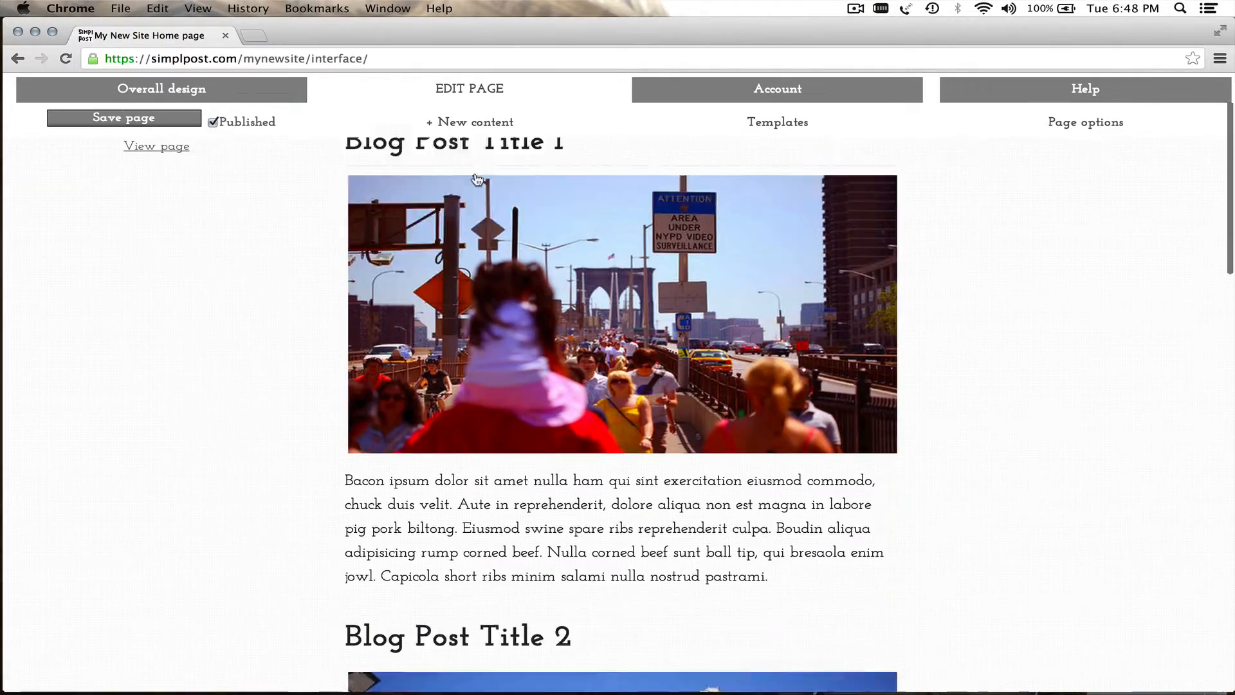
{"action": "scroll", "coordinate": [476, 179], "scroll_direction": "up", "scroll_amount": 10}
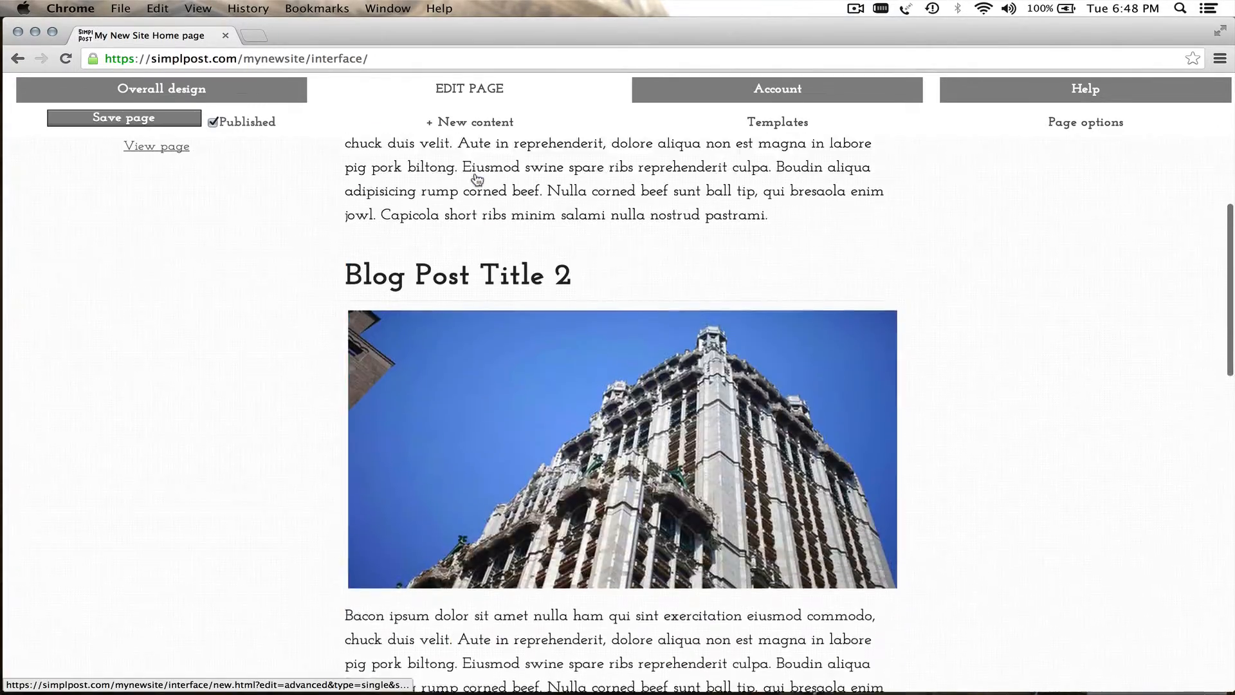
{"action": "scroll", "coordinate": [694, 238], "scroll_direction": "up", "scroll_amount": 3}
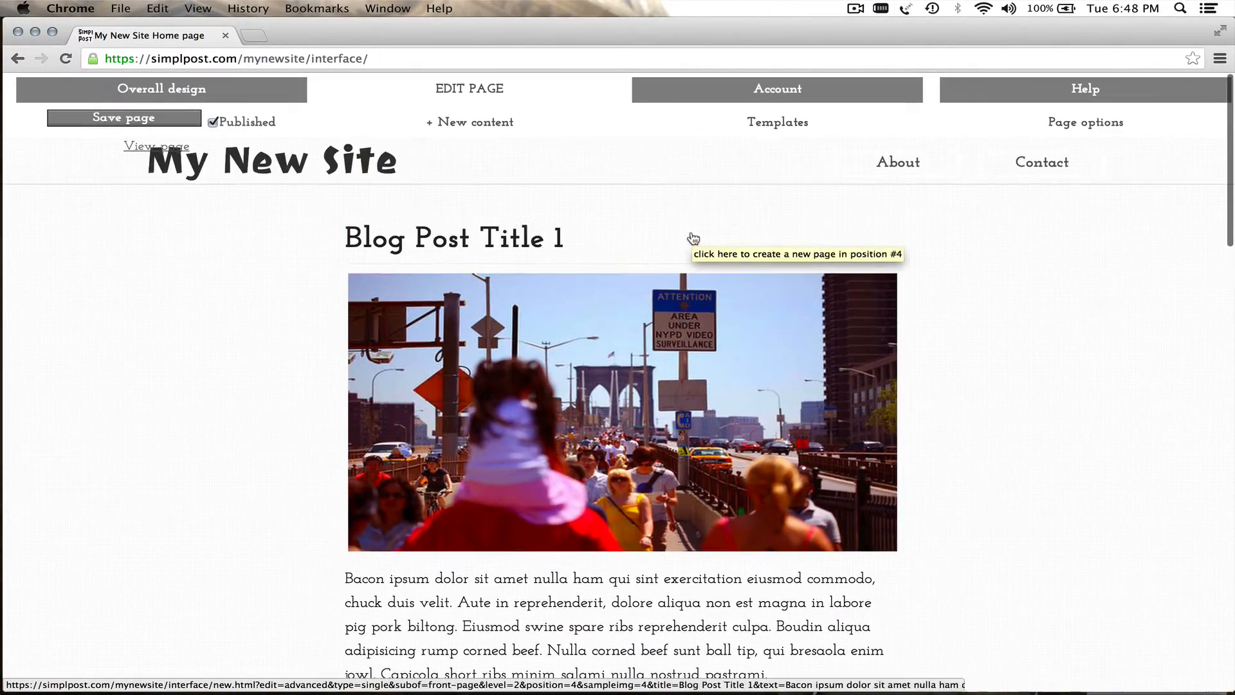
- Create a page from the first sample blog post, titled Hello World, and save it as published
{"action": "left_click", "coordinate": [608, 329]}
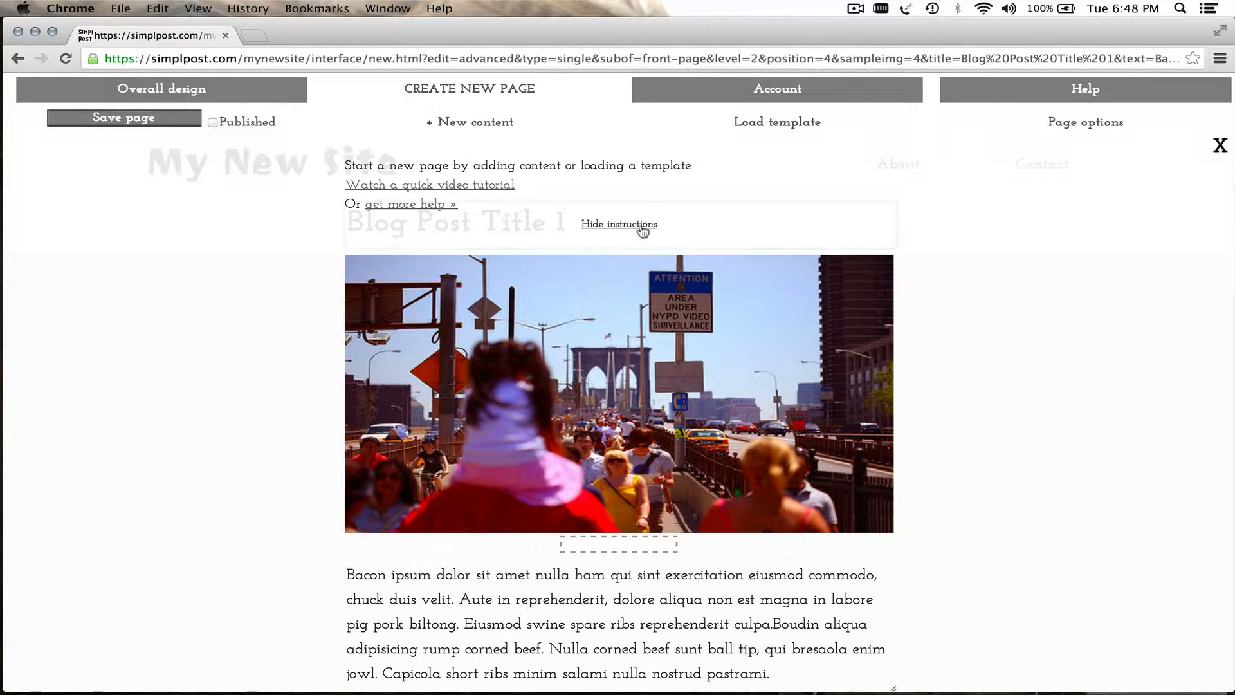
{"action": "left_click", "coordinate": [627, 224]}
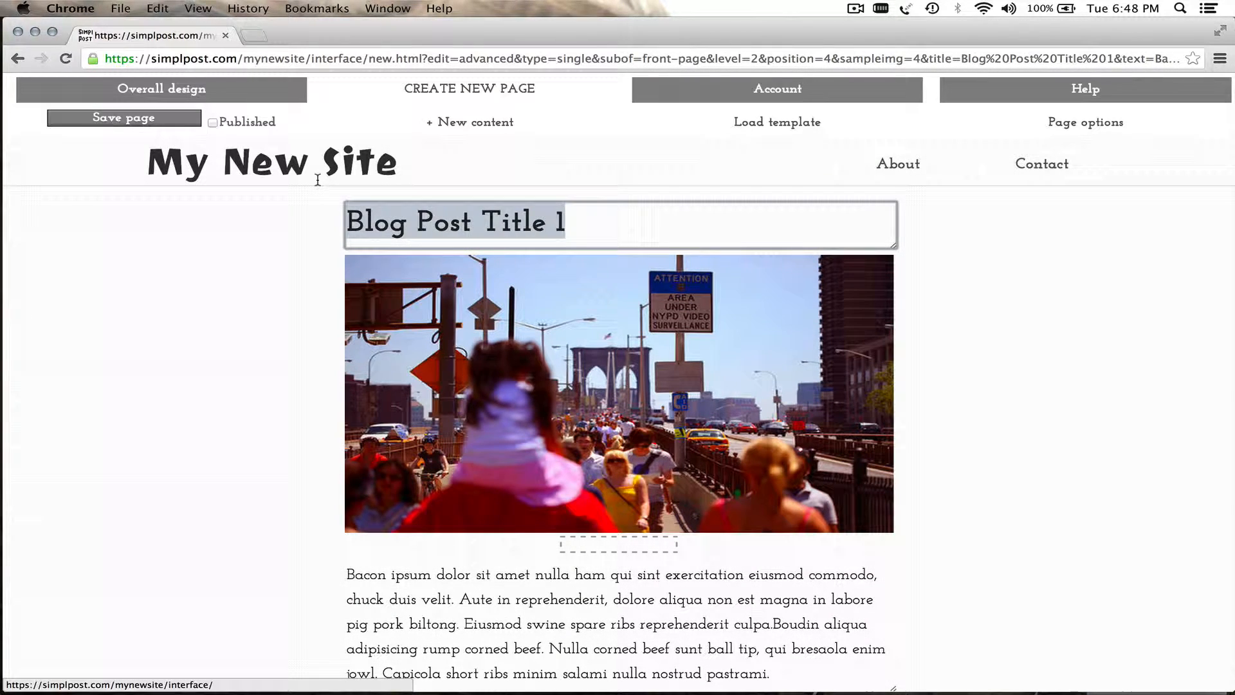
{"action": "type", "text": "Hello w"}
{"action": "key", "text": "BackSpace"}
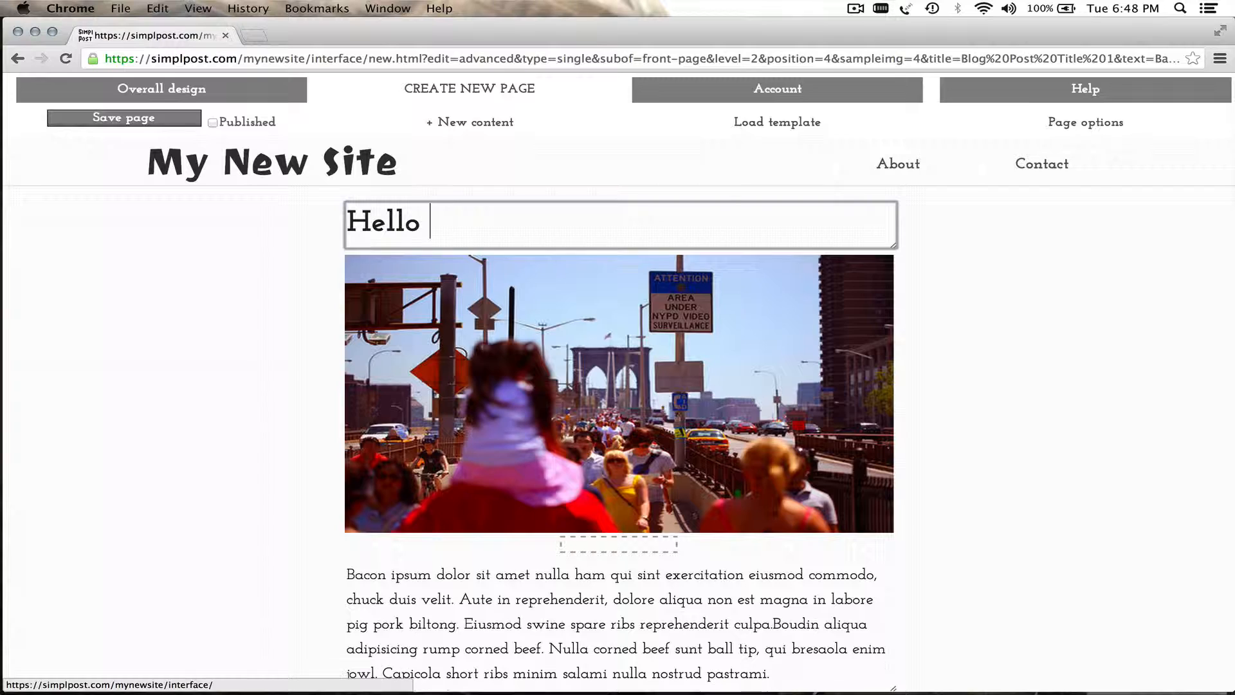
{"action": "type", "text": "World"}
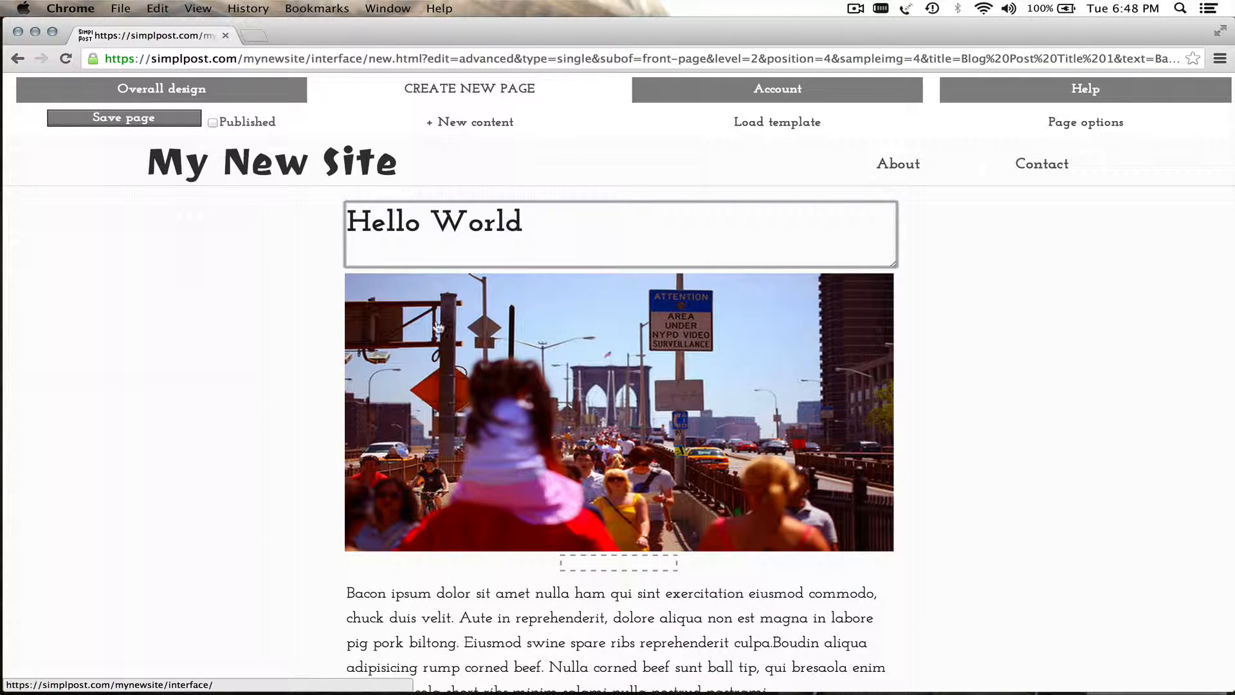
{"action": "left_click", "coordinate": [213, 122]}
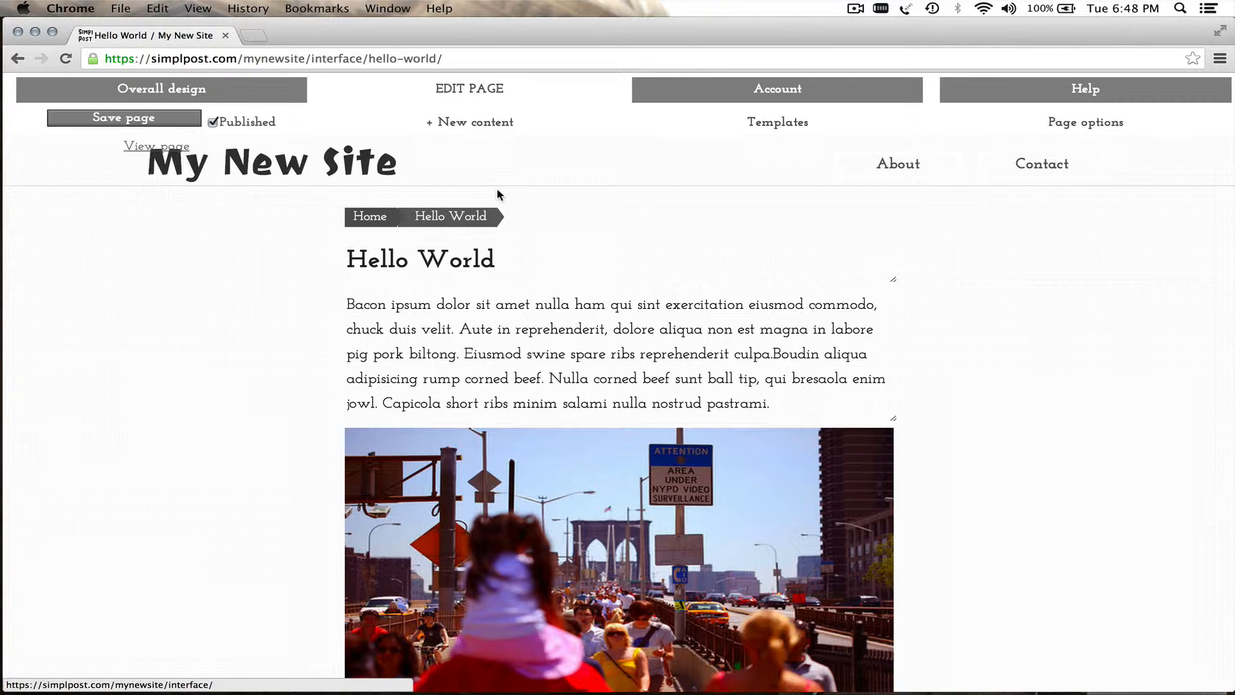
- View the live Hello World page, follow its Home breadcrumb, and test the Contact link on the published site
{"action": "left_click", "coordinate": [162, 143]}
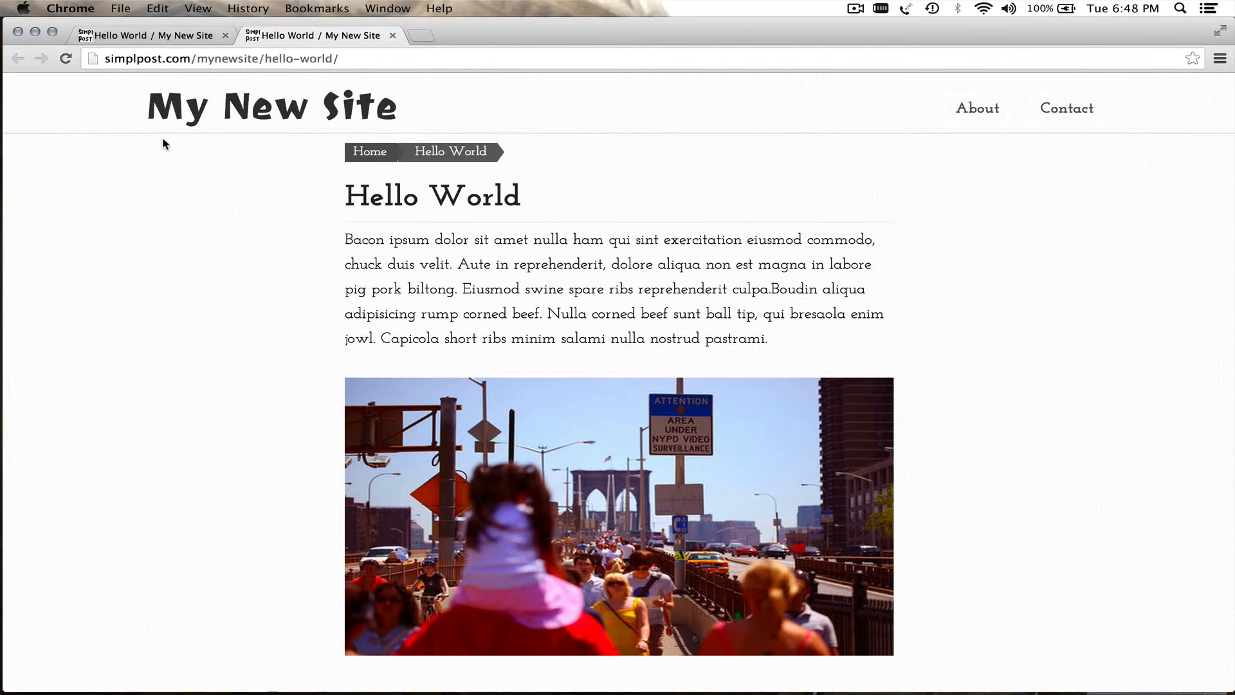
{"action": "scroll", "coordinate": [543, 330], "scroll_direction": "down", "scroll_amount": 2}
{"action": "scroll", "coordinate": [544, 330], "scroll_direction": "up", "scroll_amount": 2}
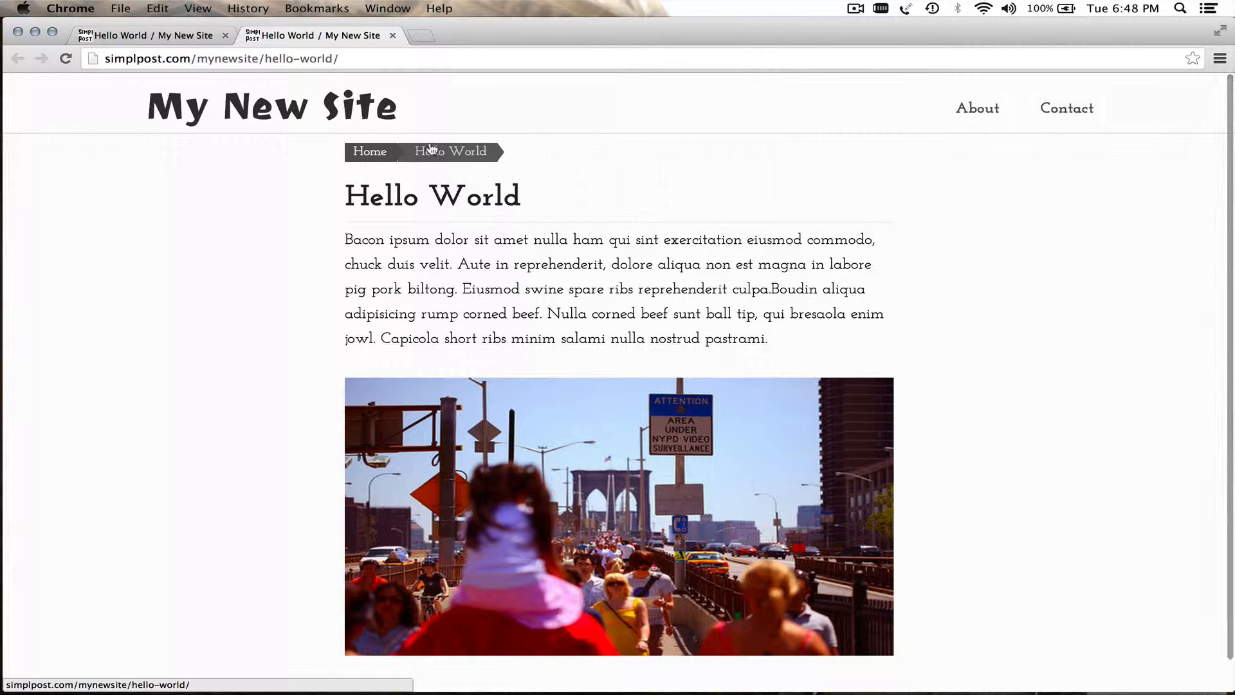
{"action": "left_click", "coordinate": [368, 154]}
{"action": "scroll", "coordinate": [514, 193], "scroll_direction": "down", "scroll_amount": 1}
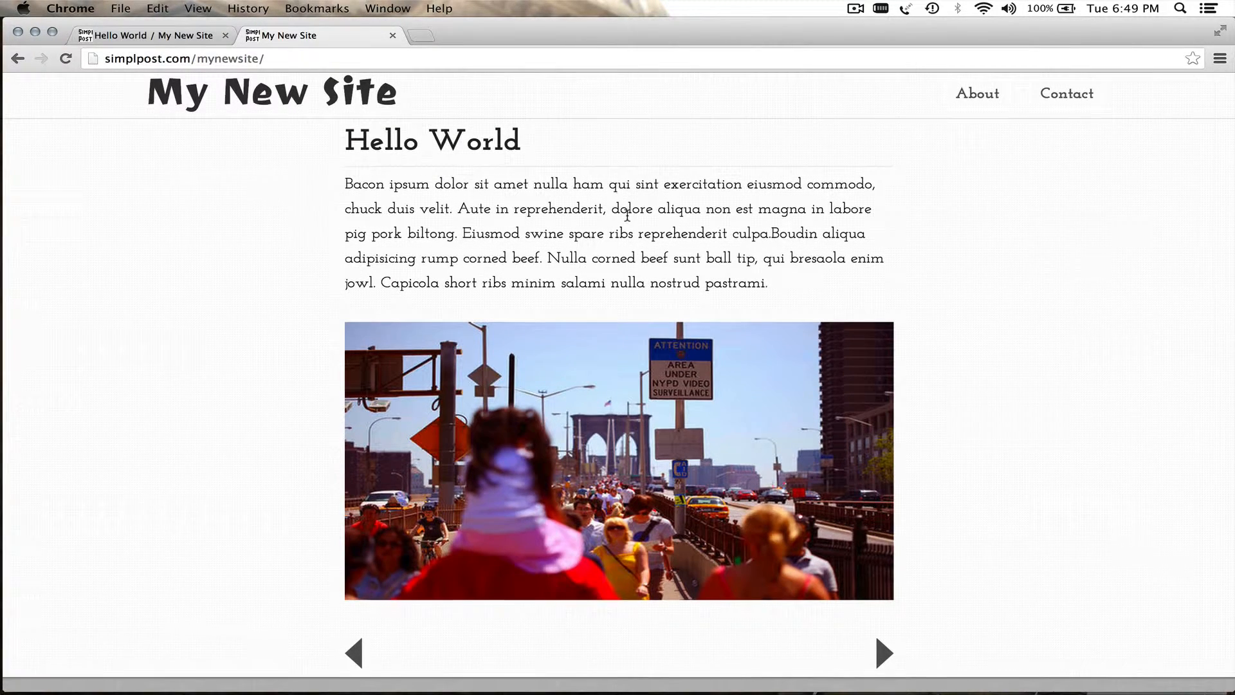
{"action": "scroll", "coordinate": [334, 158], "scroll_direction": "up", "scroll_amount": 1}
{"action": "left_click", "coordinate": [1055, 112]}
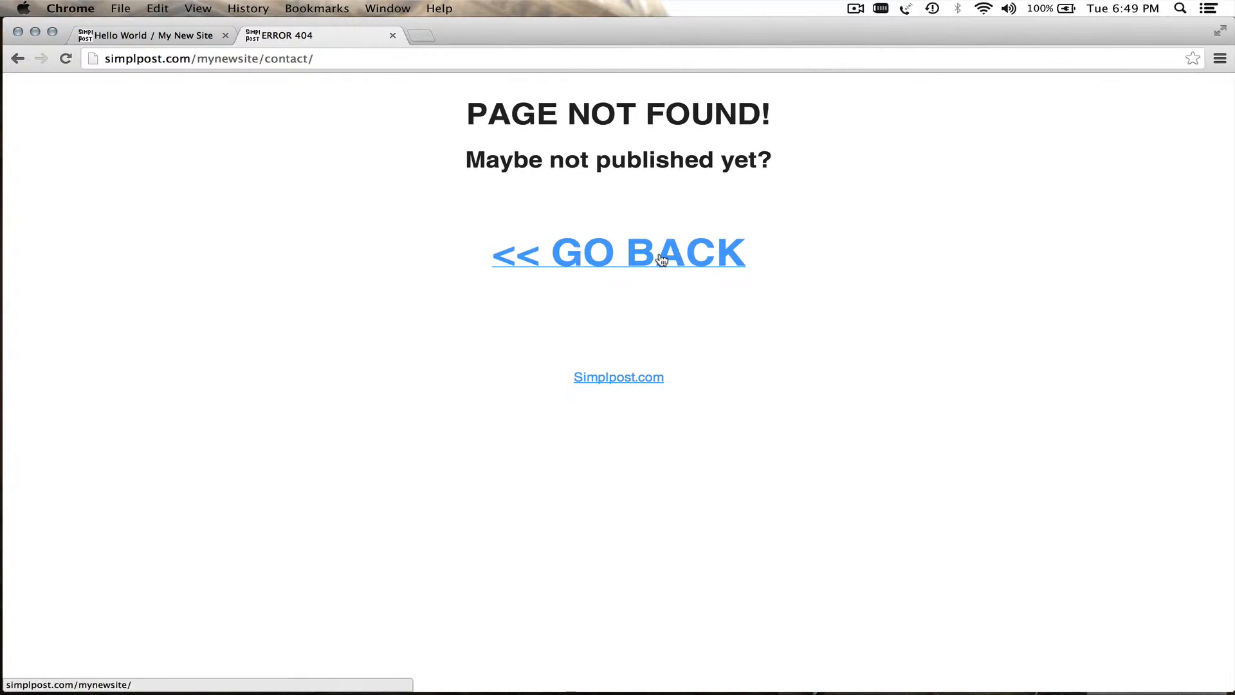
{"action": "left_click", "coordinate": [662, 259]}
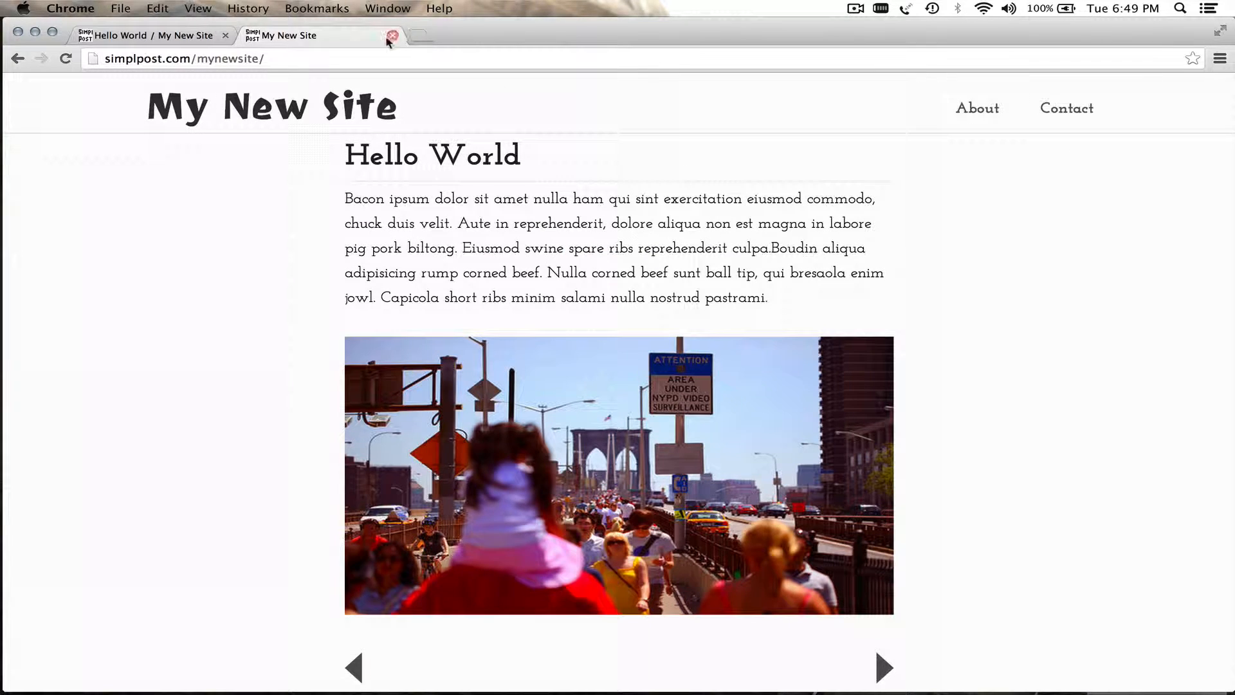
{"action": "left_click", "coordinate": [392, 36]}
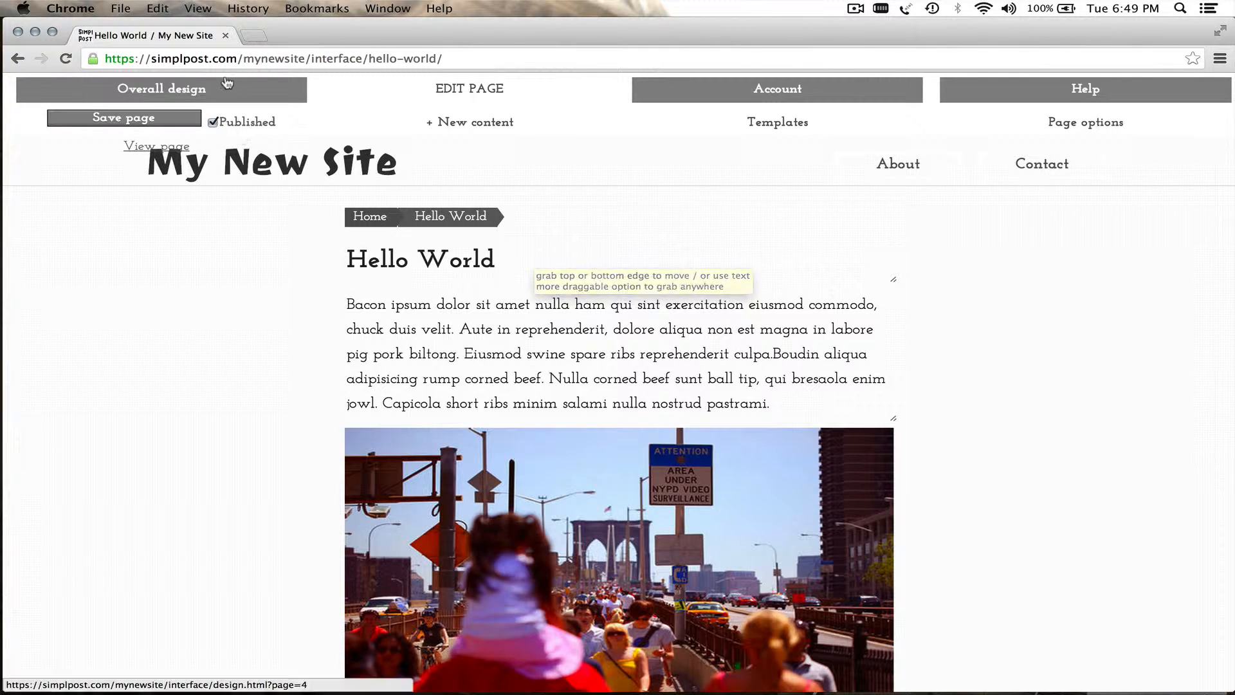
- Examine the mynewsite/interface/ part of the Hello World page's address and its editable title and text
{"action": "left_click_drag", "start_coordinate": [244, 59], "coordinate": [370, 61]}
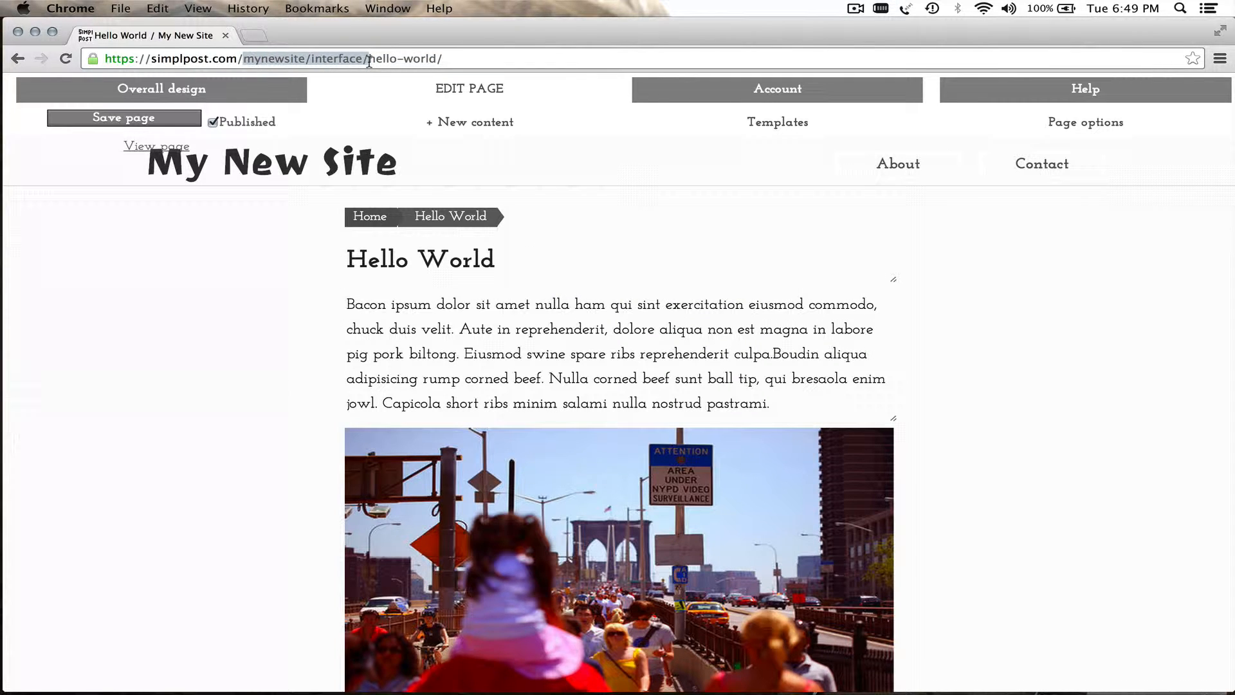
{"action": "left_click", "coordinate": [620, 277]}
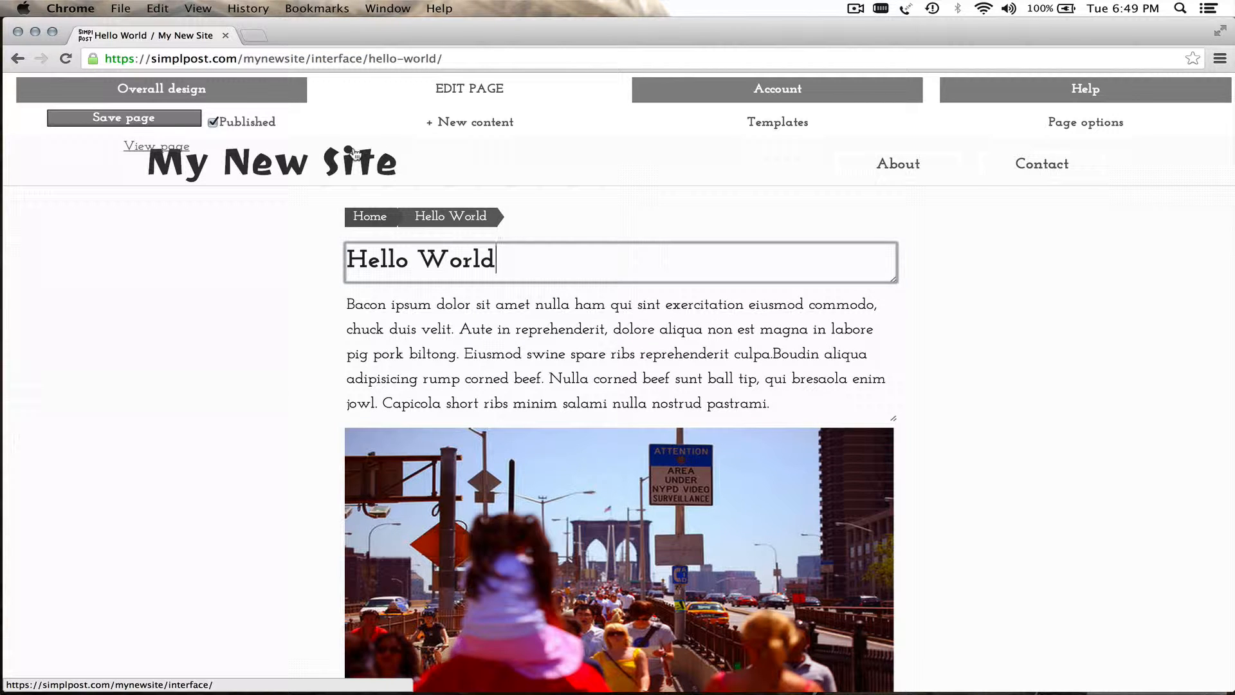
{"action": "left_click", "coordinate": [693, 304]}
- Set the Hello World page to 2 columns, move the photo into the second column, and save the page
{"action": "left_click", "coordinate": [1092, 130]}
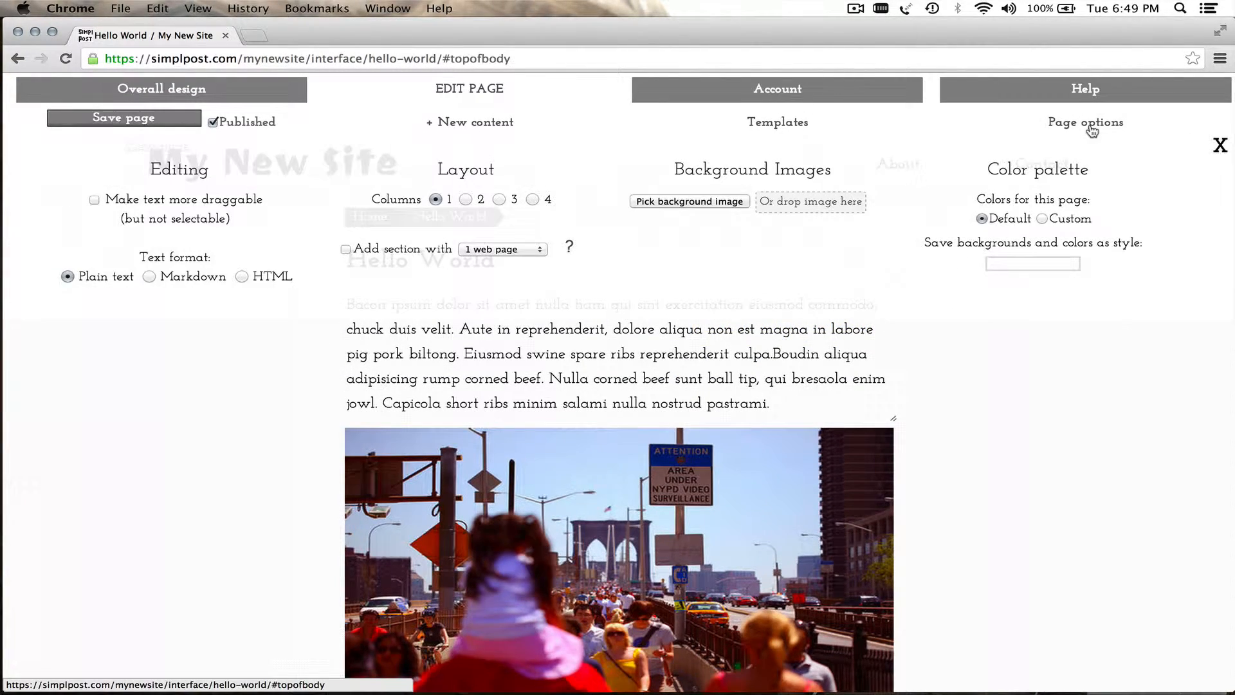
{"action": "left_click", "coordinate": [466, 199]}
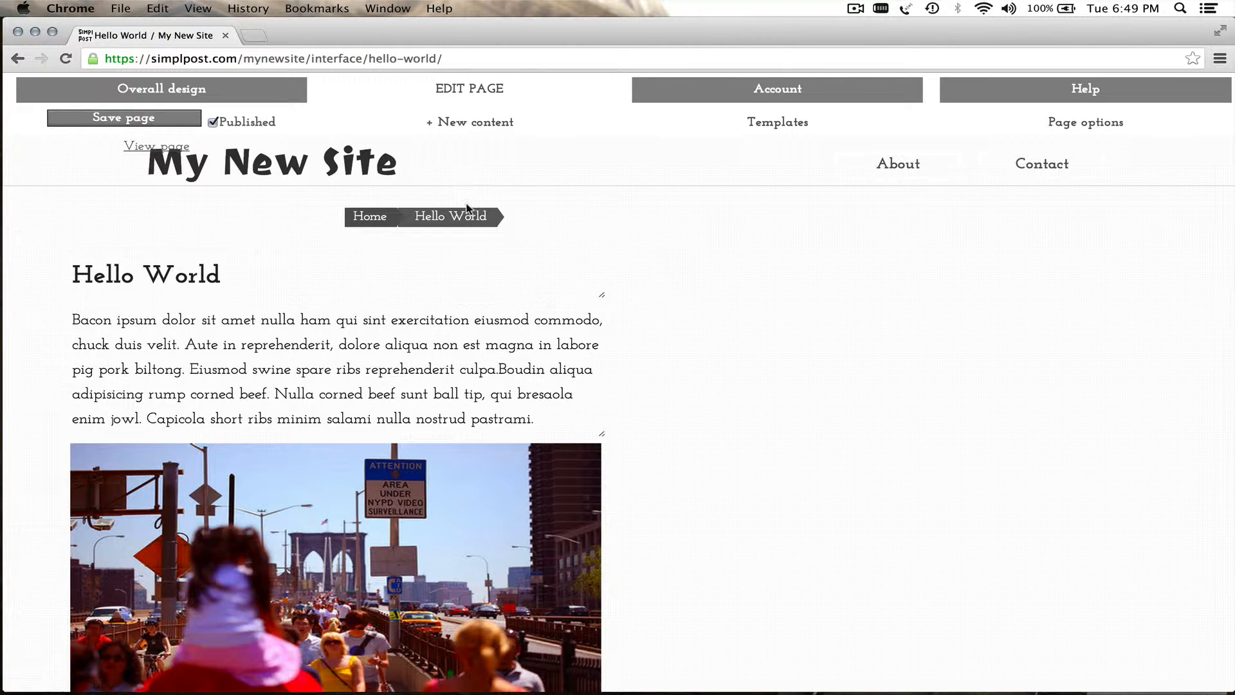
{"action": "left_click_drag", "start_coordinate": [308, 489], "coordinate": [880, 303]}
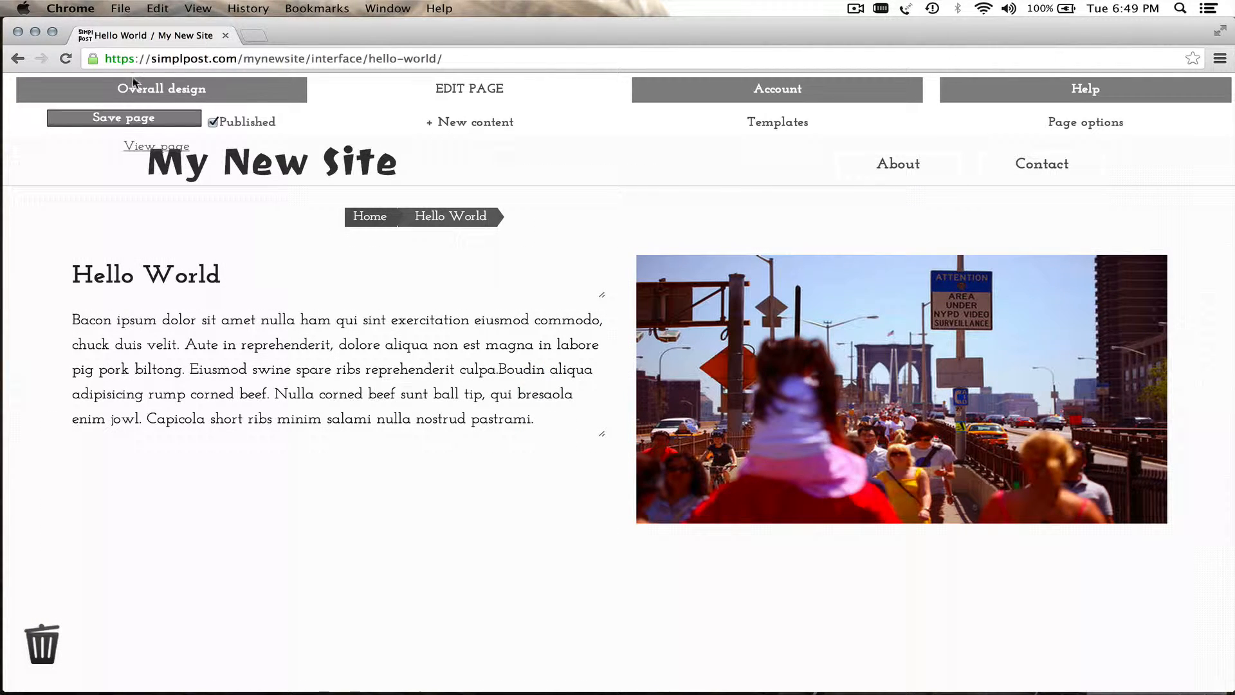
{"action": "left_click", "coordinate": [120, 118]}
{"action": "left_click_drag", "start_coordinate": [2, 195], "coordinate": [2, 163]}
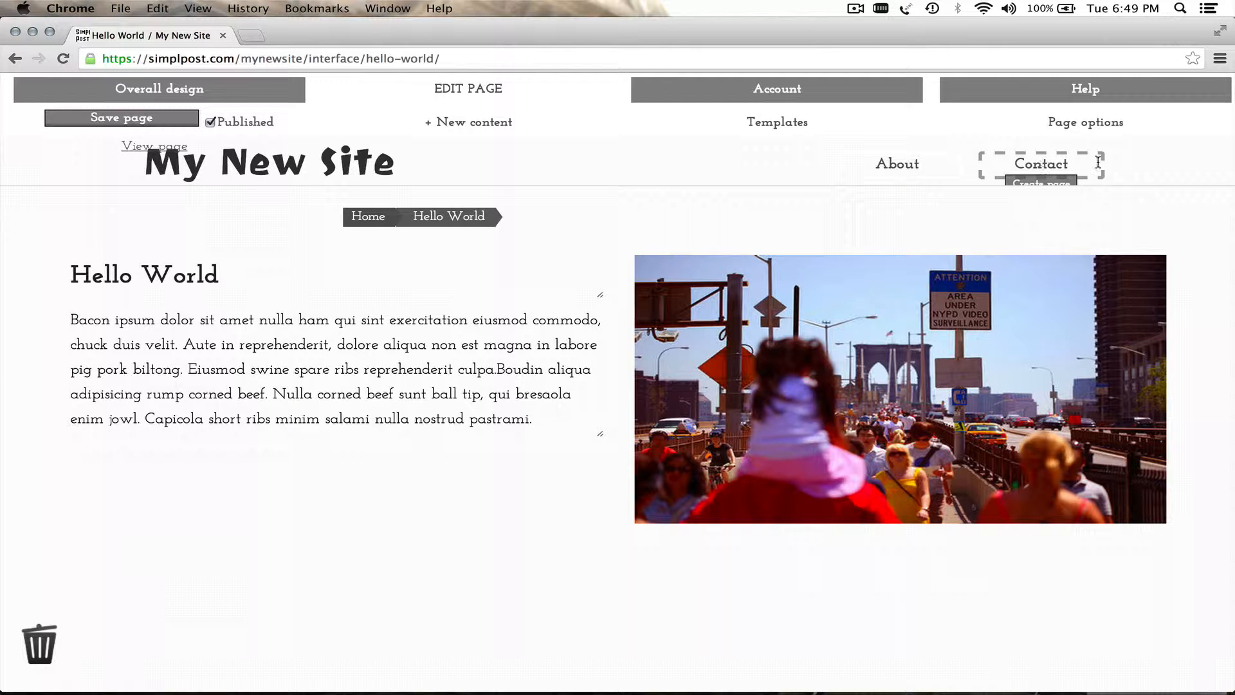
- Switch the Hello World page's color palette to Custom and open the Links color for editing
{"action": "left_click", "coordinate": [1098, 131]}
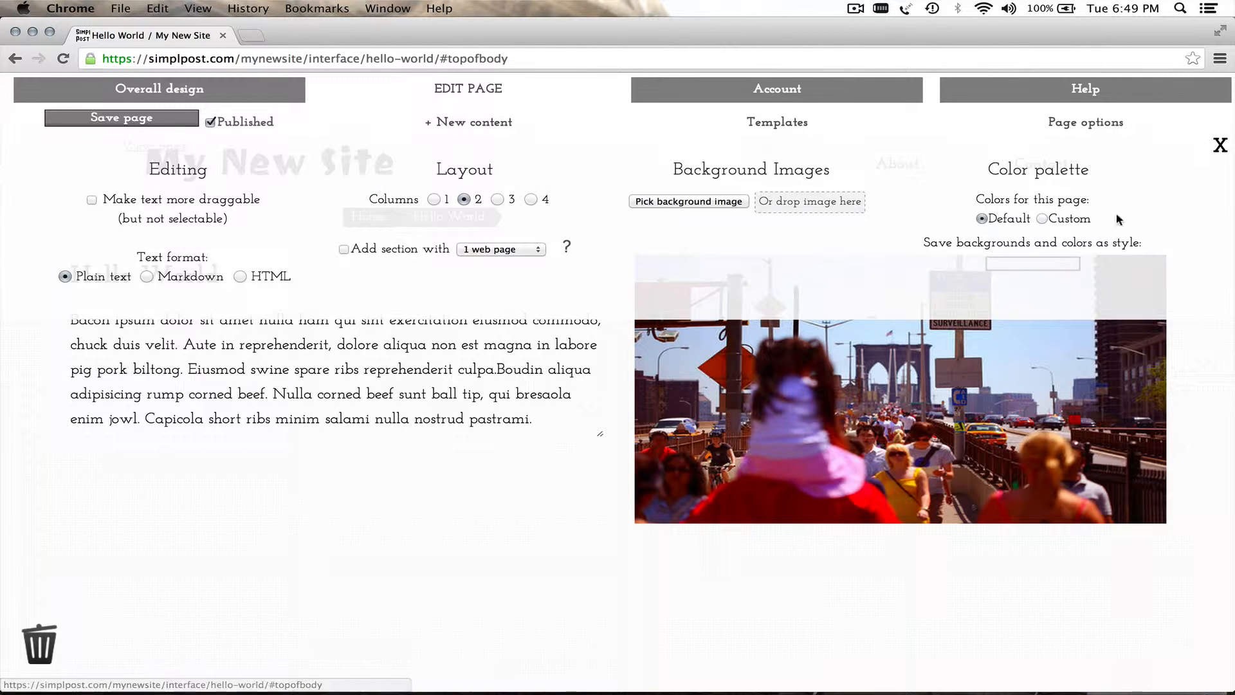
{"action": "left_click", "coordinate": [1070, 219]}
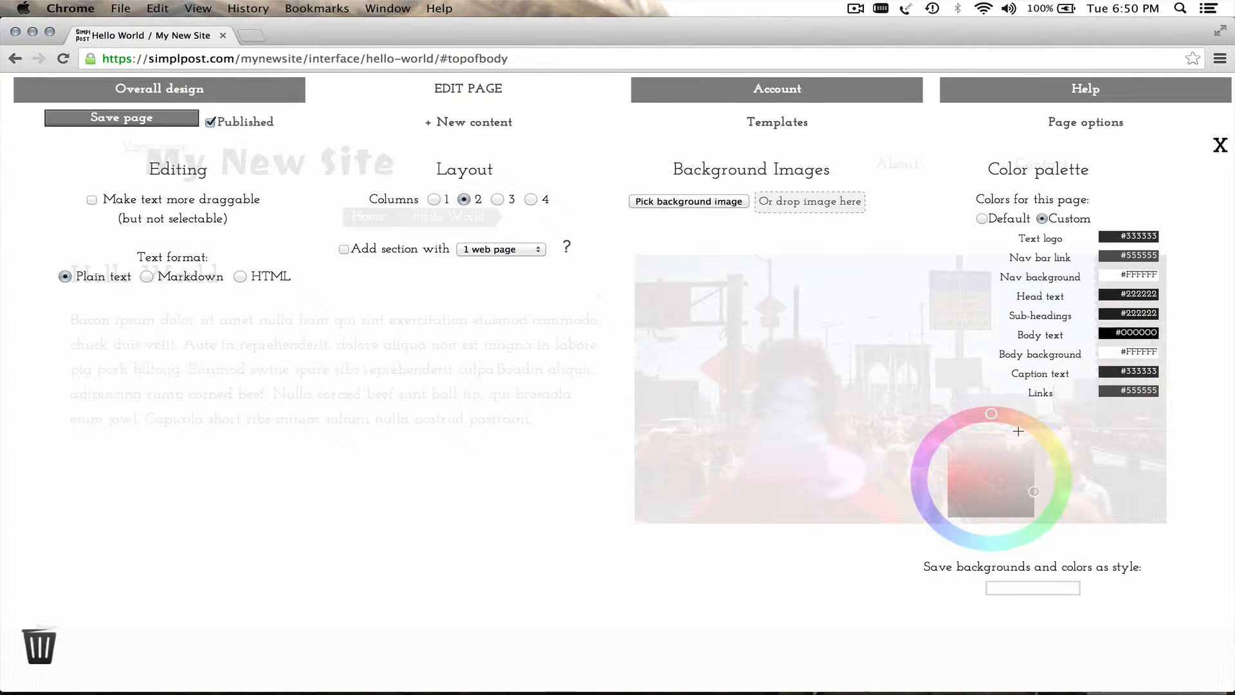
{"action": "left_click", "coordinate": [1118, 392]}
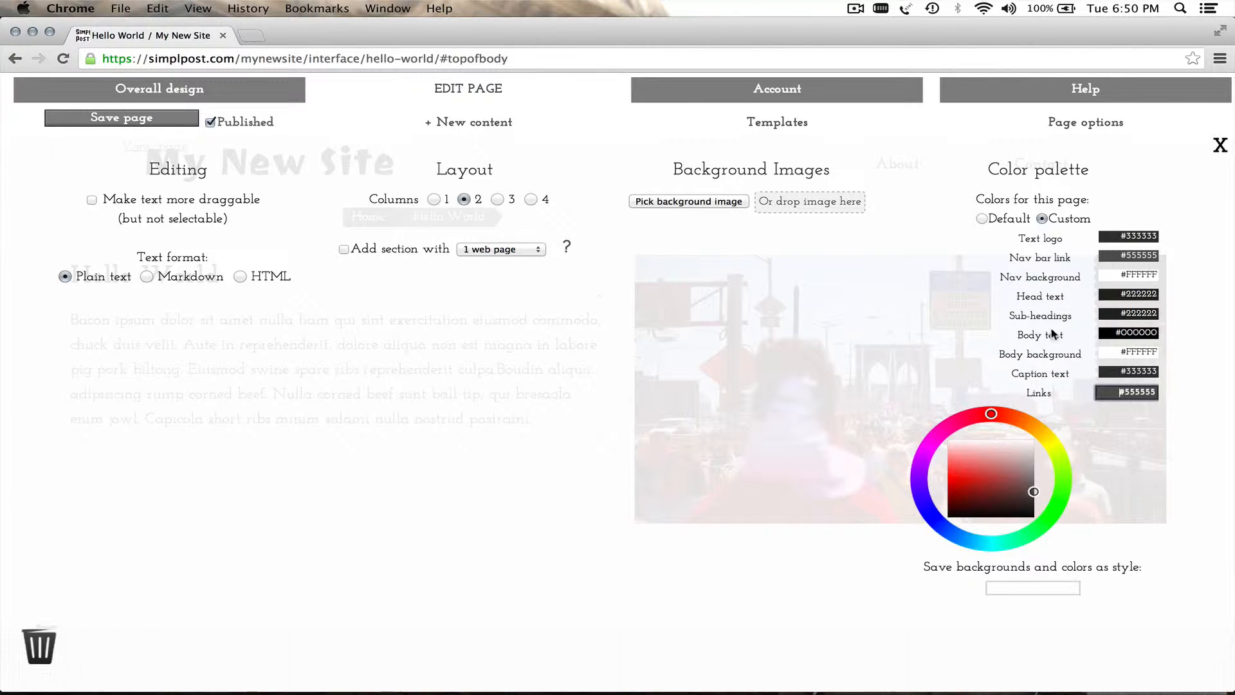
- Upload IMG_5235.jpg from the Longwood folder within Pics/Backgrounds as the page's background image
{"action": "left_click", "coordinate": [702, 201]}
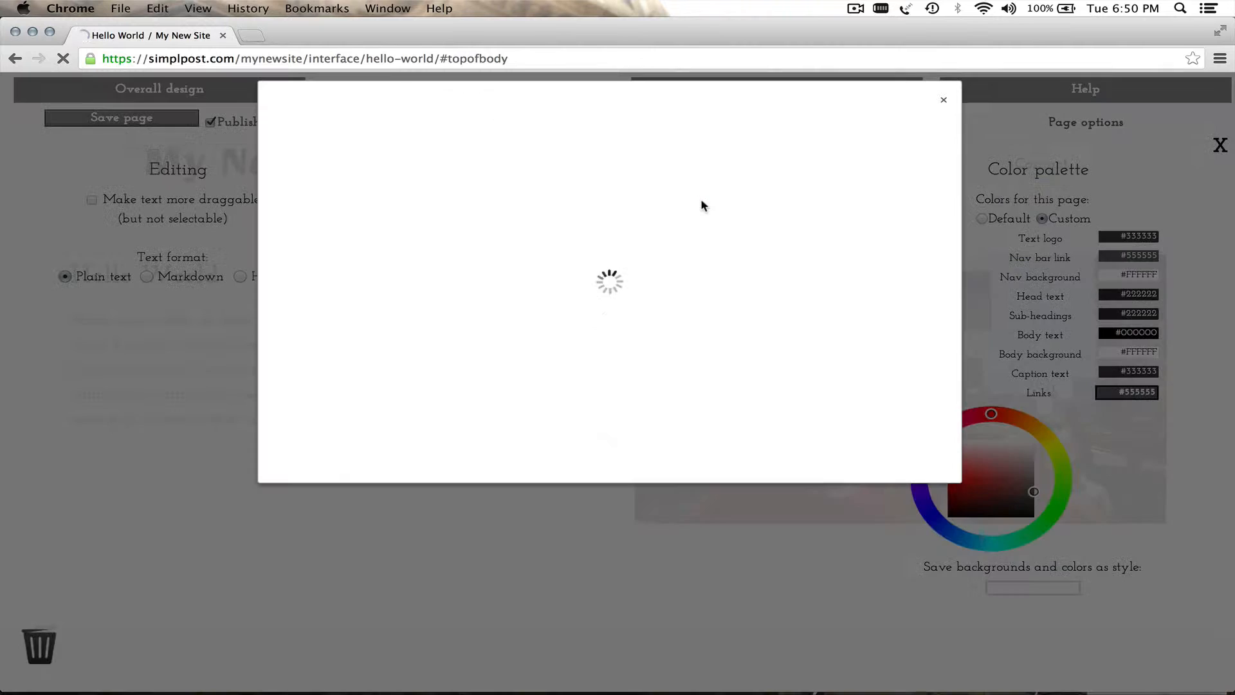
{"action": "left_click", "coordinate": [739, 406]}
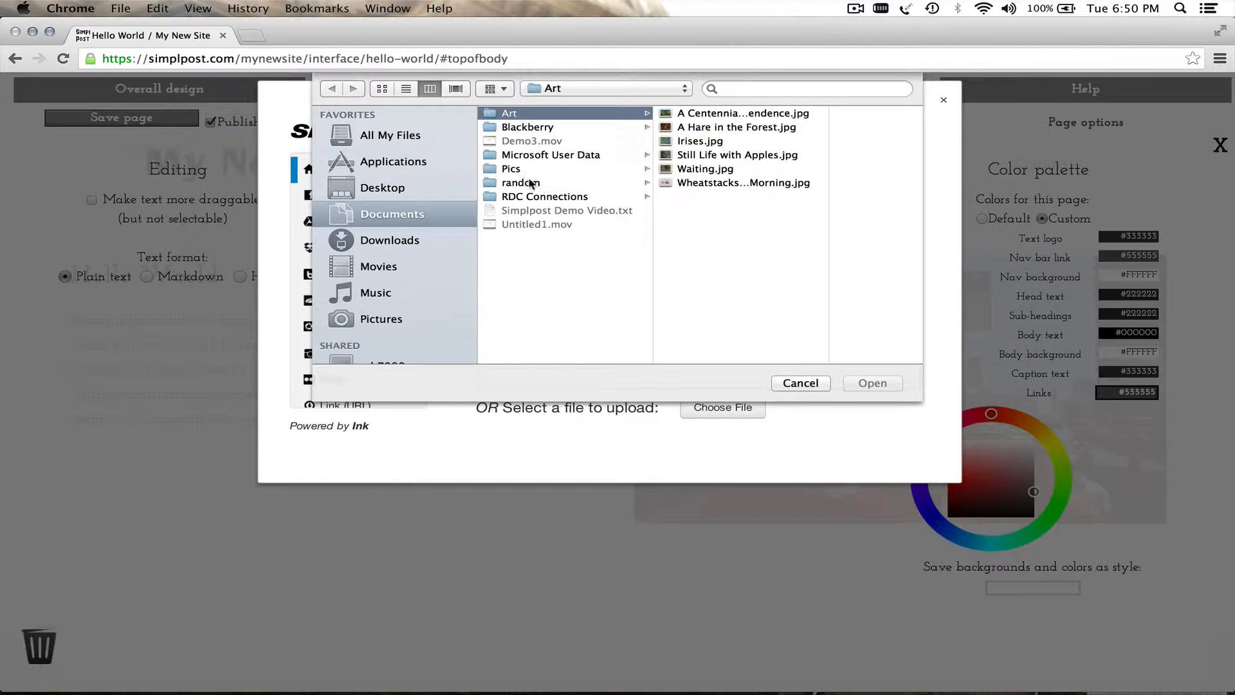
{"action": "left_click", "coordinate": [519, 169]}
{"action": "left_click", "coordinate": [703, 142]}
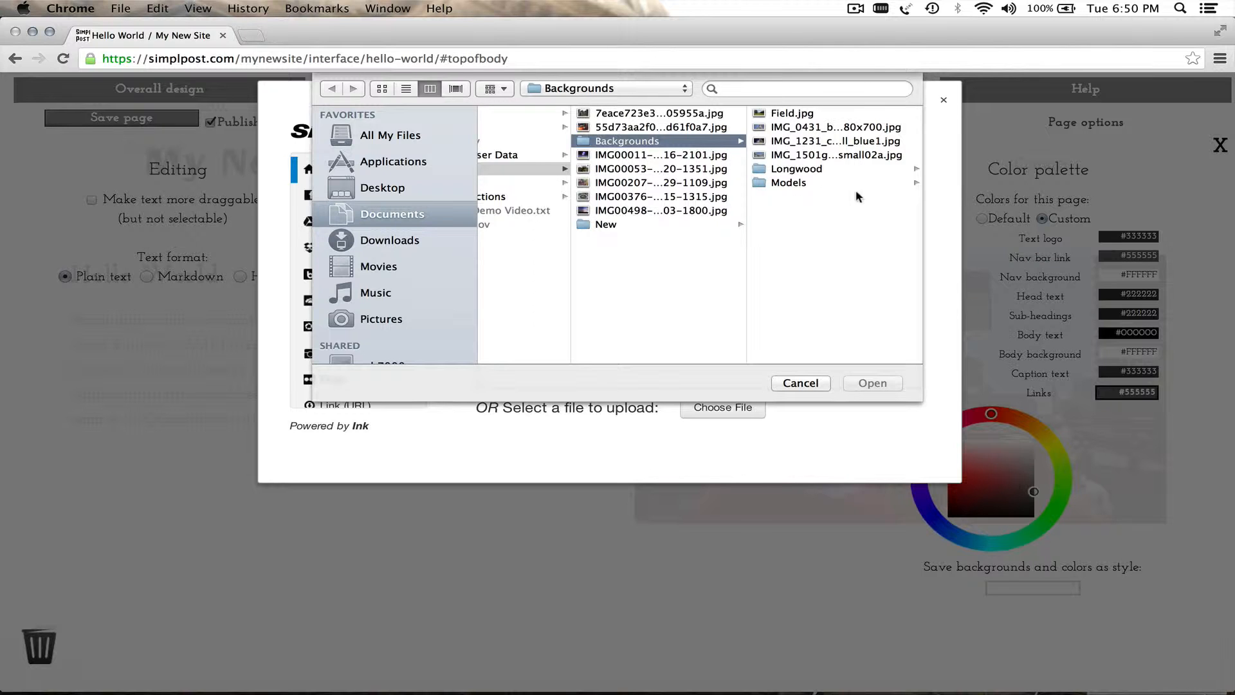
{"action": "left_click", "coordinate": [797, 170]}
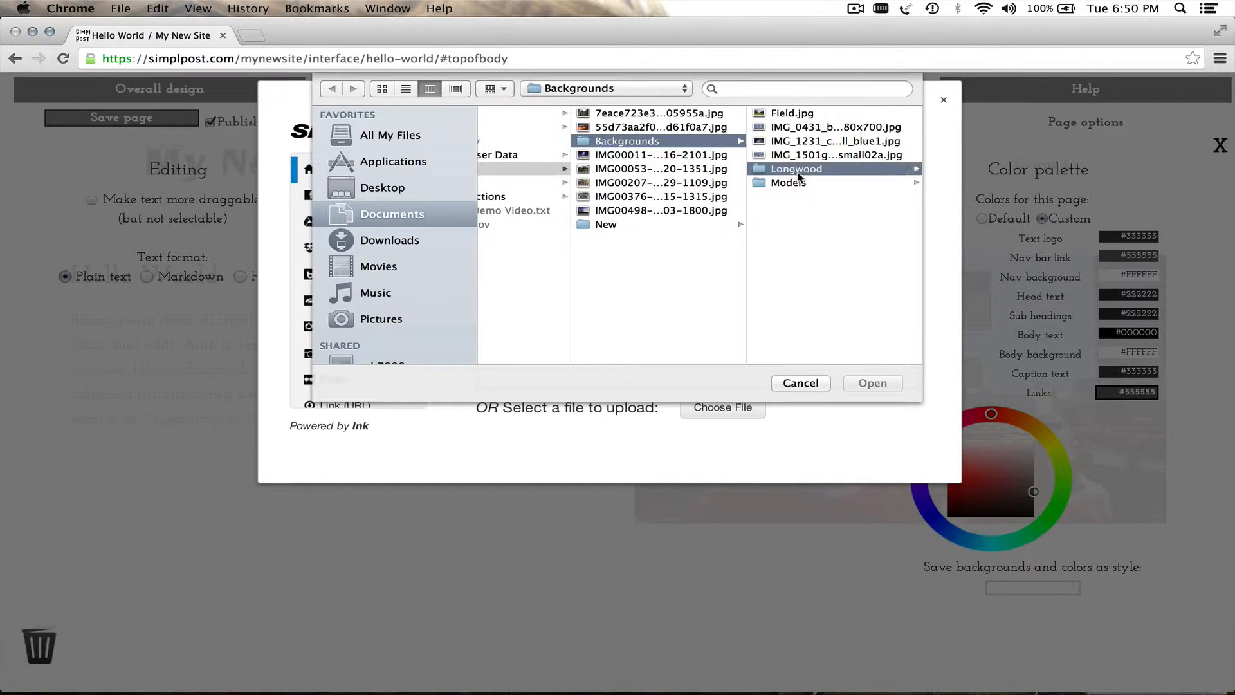
{"action": "left_click", "coordinate": [786, 169]}
{"action": "left_click", "coordinate": [862, 382]}
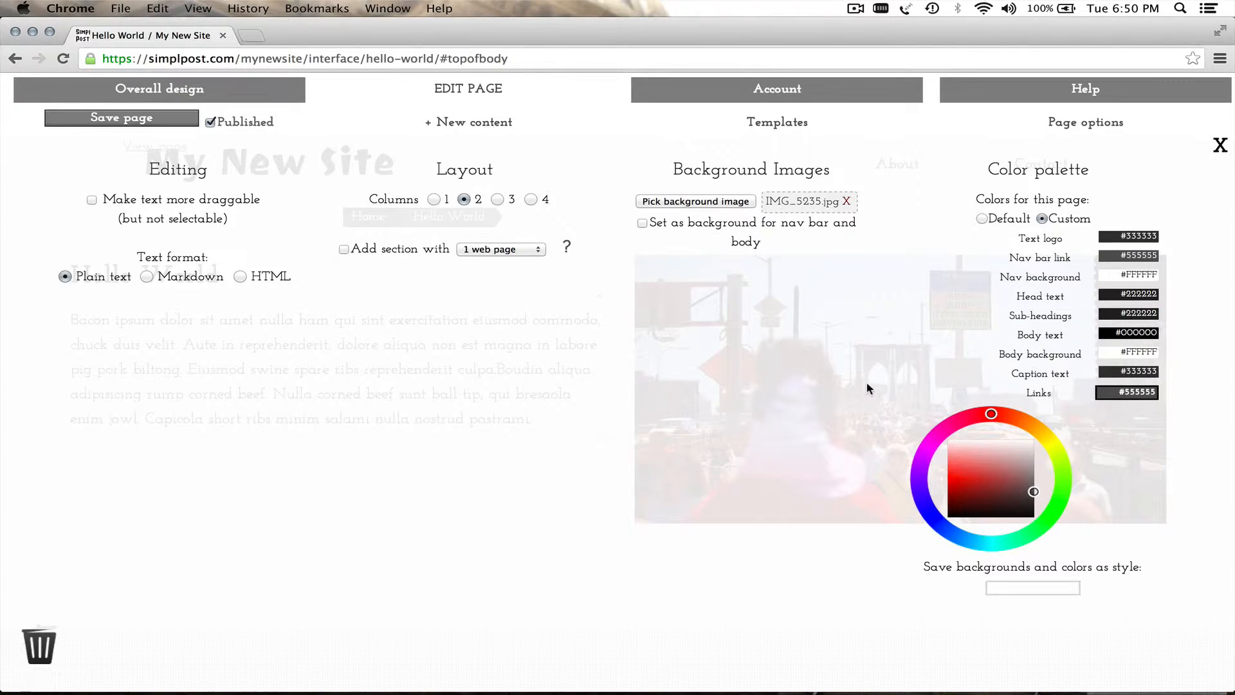
- Set the uploaded image as the background for the nav bar and body, and view the published Hello World page
{"action": "left_click", "coordinate": [1219, 148]}
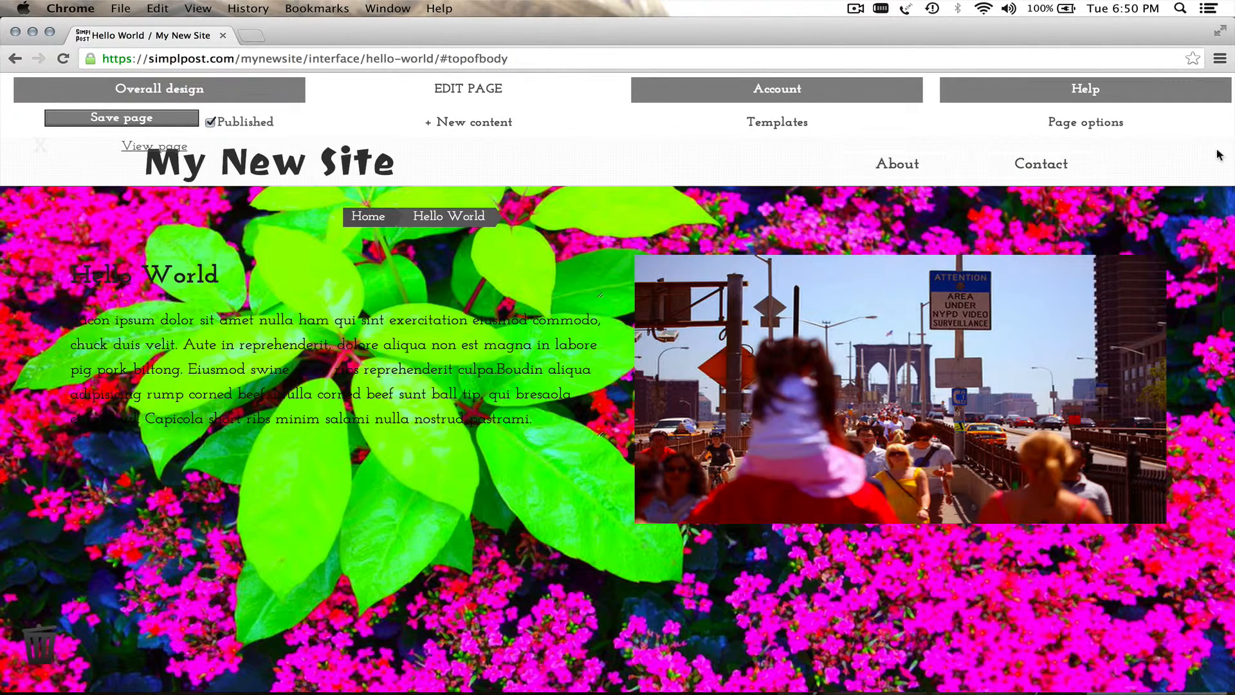
{"action": "left_click", "coordinate": [1079, 129]}
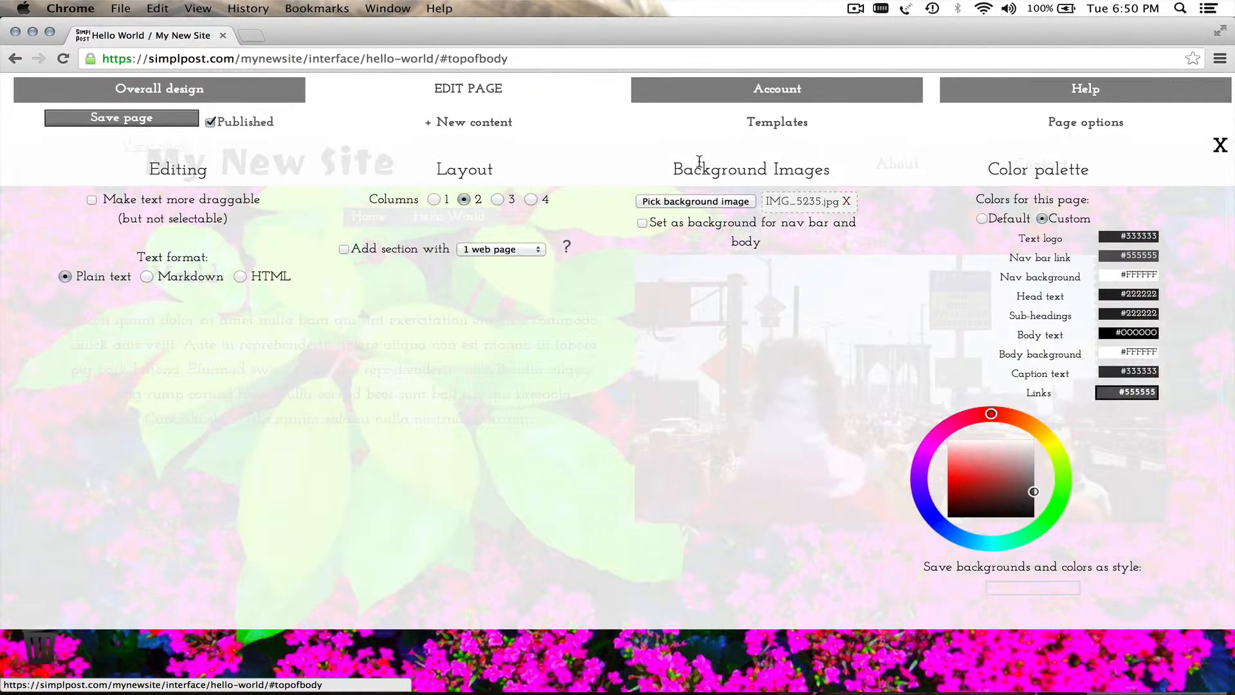
{"action": "left_click", "coordinate": [644, 224]}
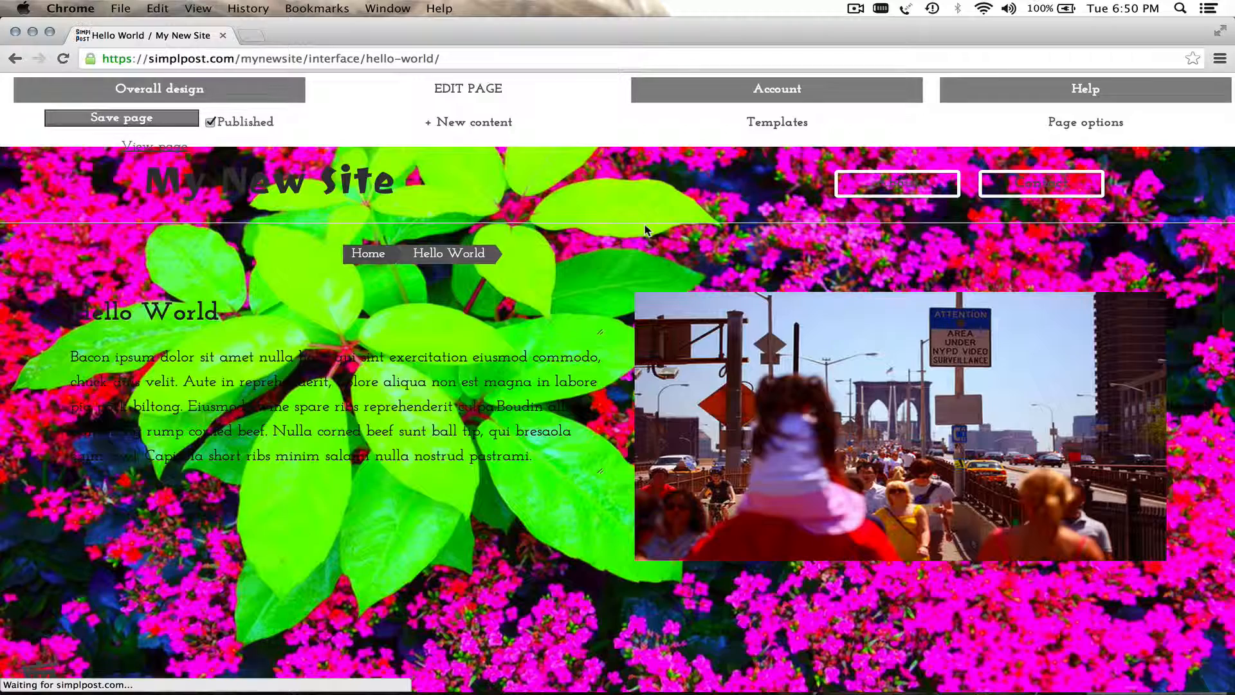
{"action": "left_click", "coordinate": [157, 146]}
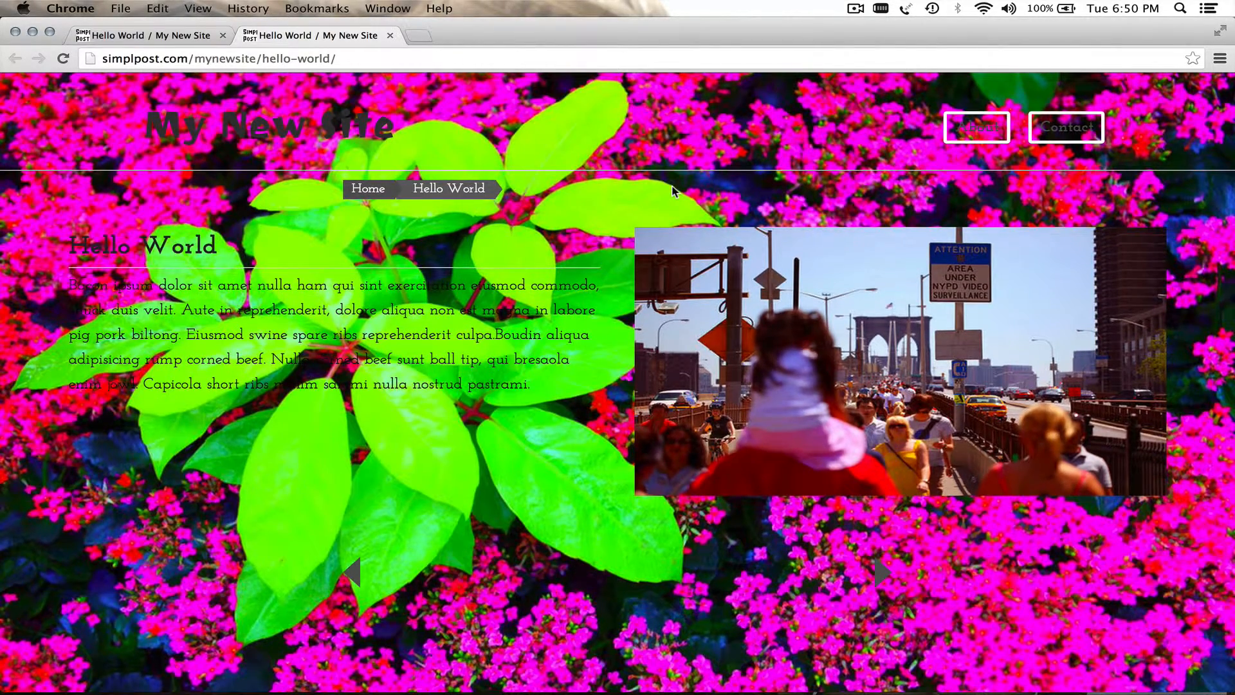
{"action": "left_click", "coordinate": [390, 36]}
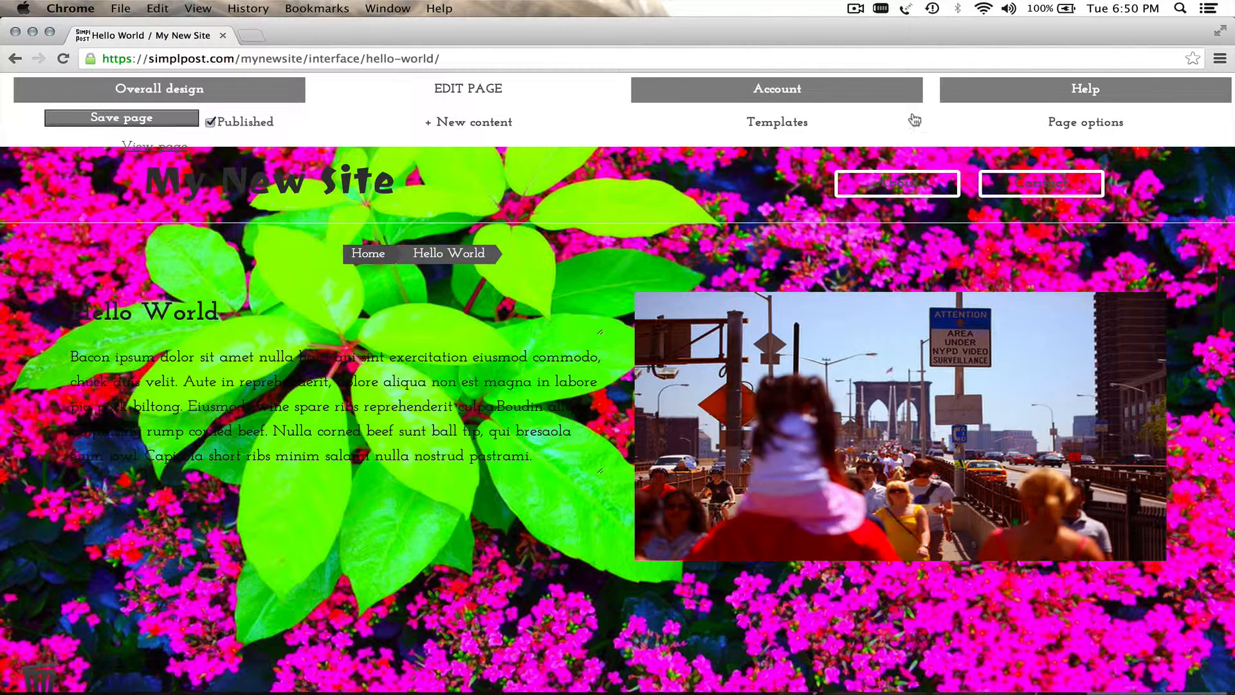
- Make the Hello World page's text more draggable and try moving the body text block
{"action": "left_click", "coordinate": [1085, 127]}
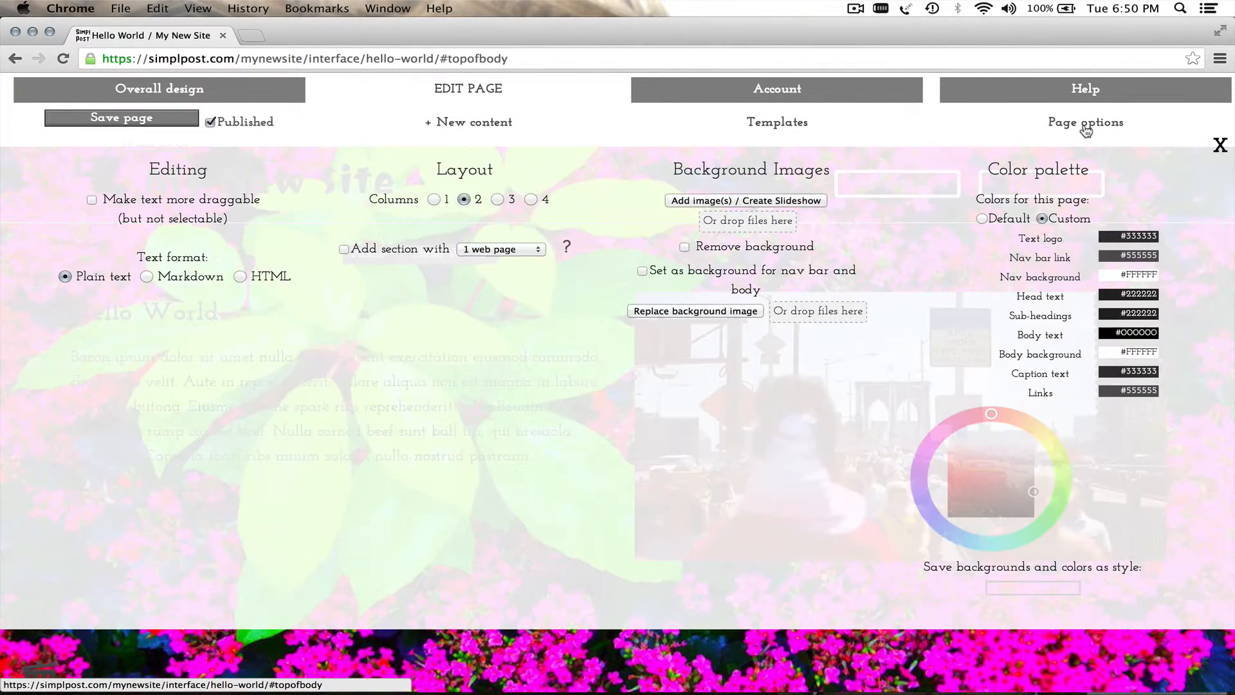
{"action": "left_click", "coordinate": [179, 202]}
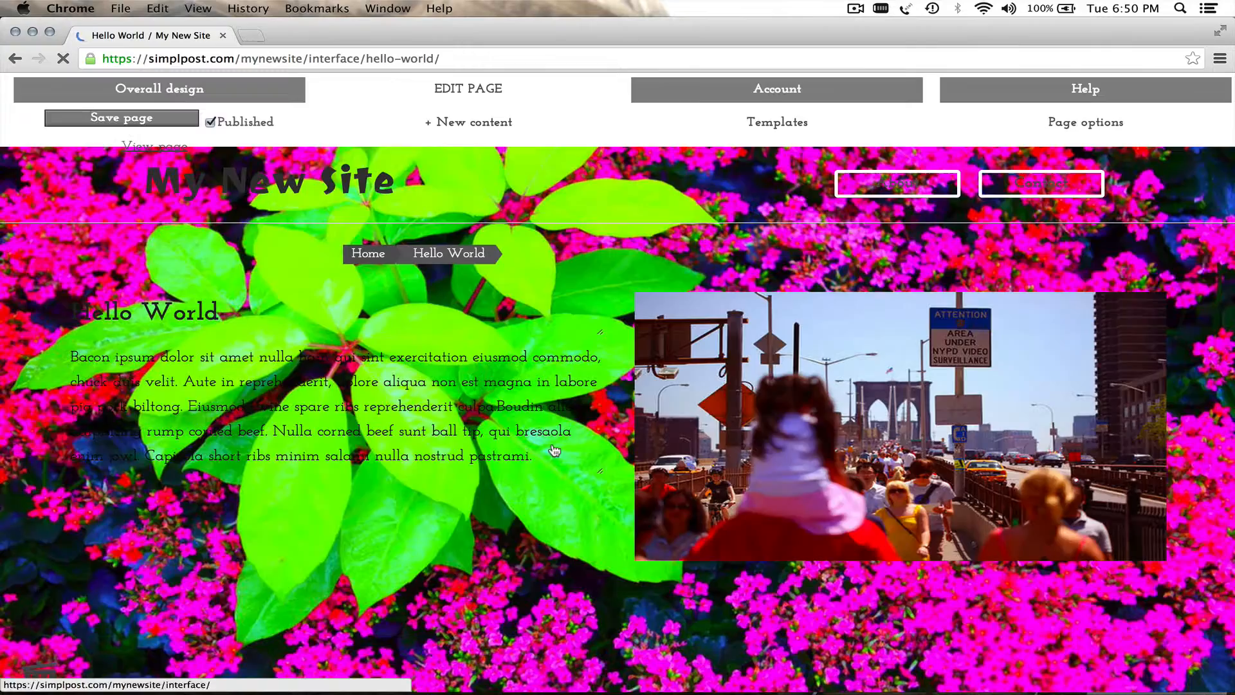
{"action": "left_click_drag", "start_coordinate": [327, 417], "coordinate": [257, 405]}
{"action": "left_click_drag", "start_coordinate": [369, 411], "coordinate": [301, 401]}
{"action": "left_click_drag", "start_coordinate": [406, 399], "coordinate": [369, 380]}
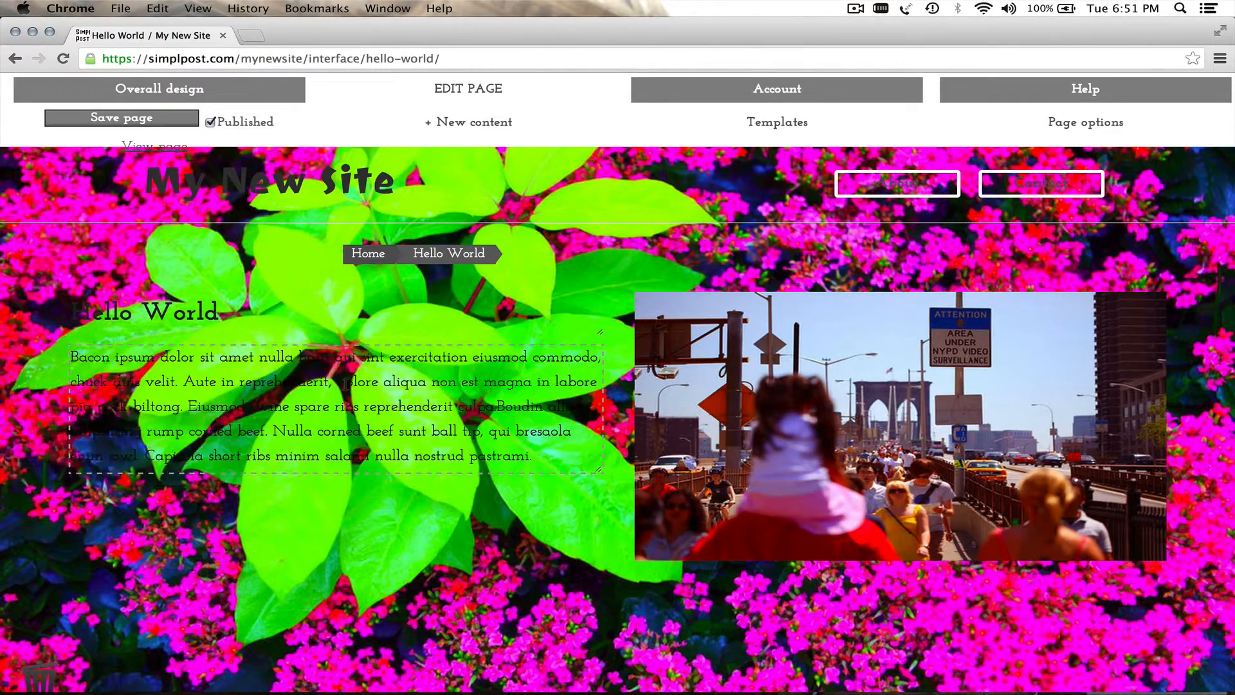
- Turn off the more draggable text option and test selecting part of the body text
{"action": "left_click", "coordinate": [1078, 127]}
{"action": "left_click", "coordinate": [154, 201]}
{"action": "left_click", "coordinate": [1093, 117]}
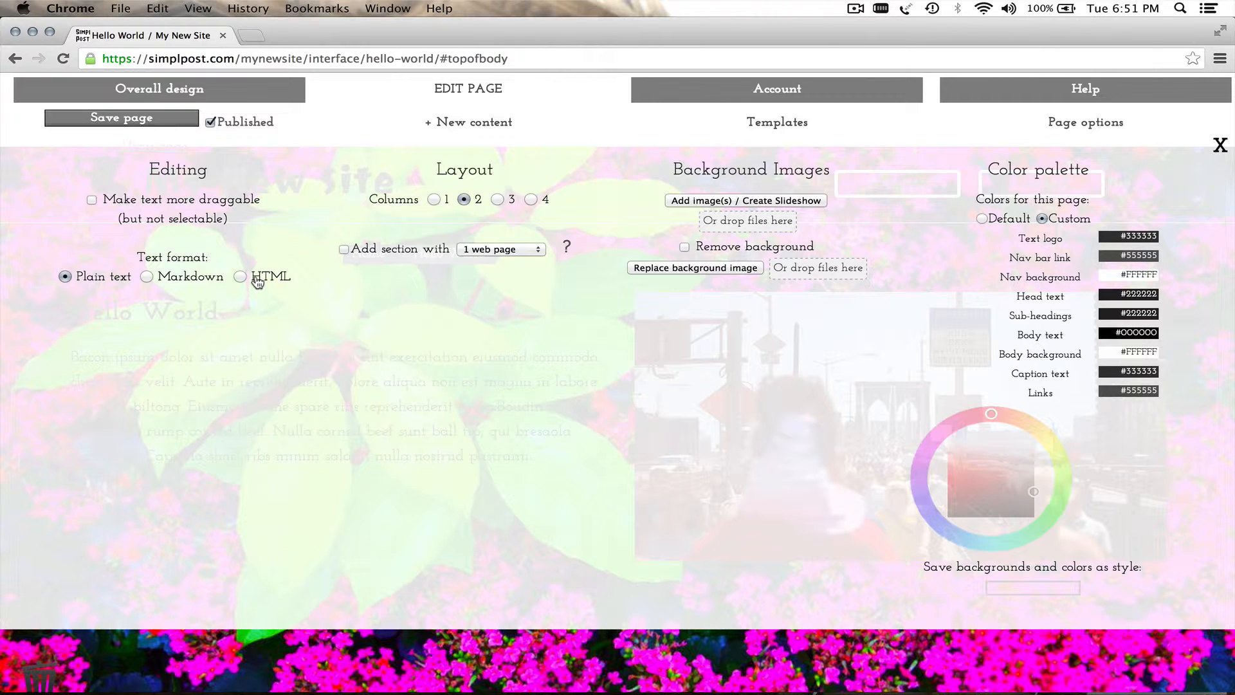
{"action": "left_click", "coordinate": [1221, 146]}
{"action": "left_click_drag", "start_coordinate": [570, 426], "coordinate": [184, 397]}
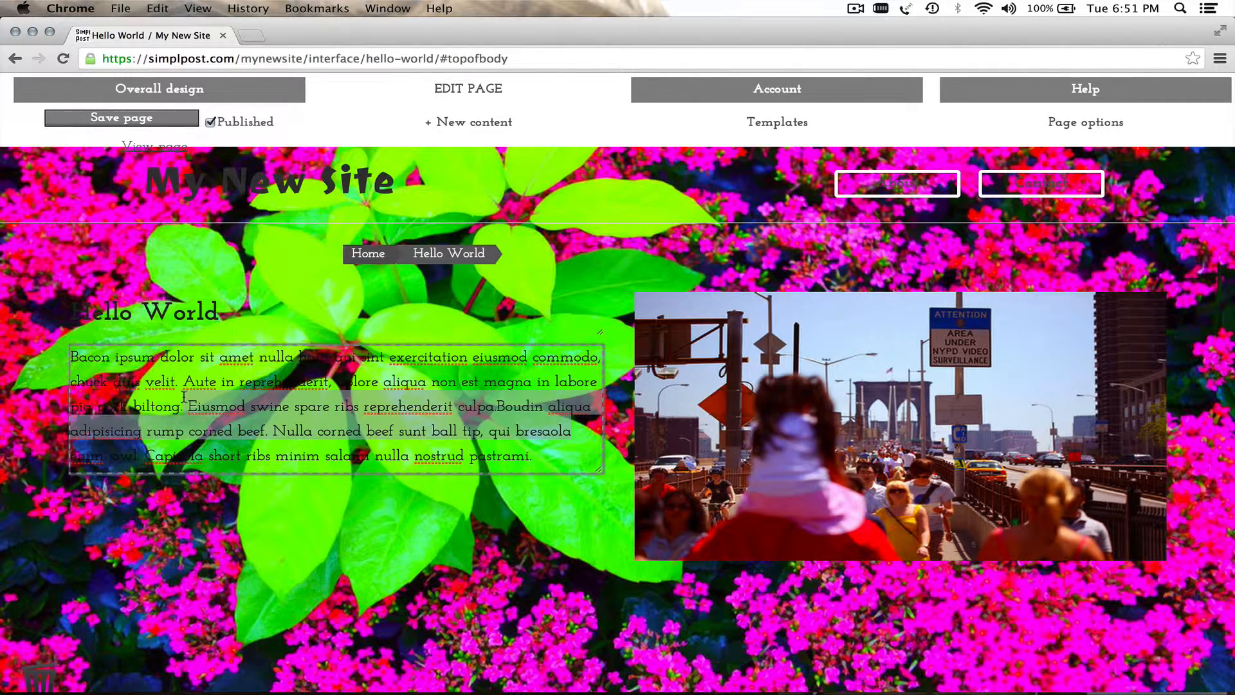
{"action": "left_click", "coordinate": [404, 421]}
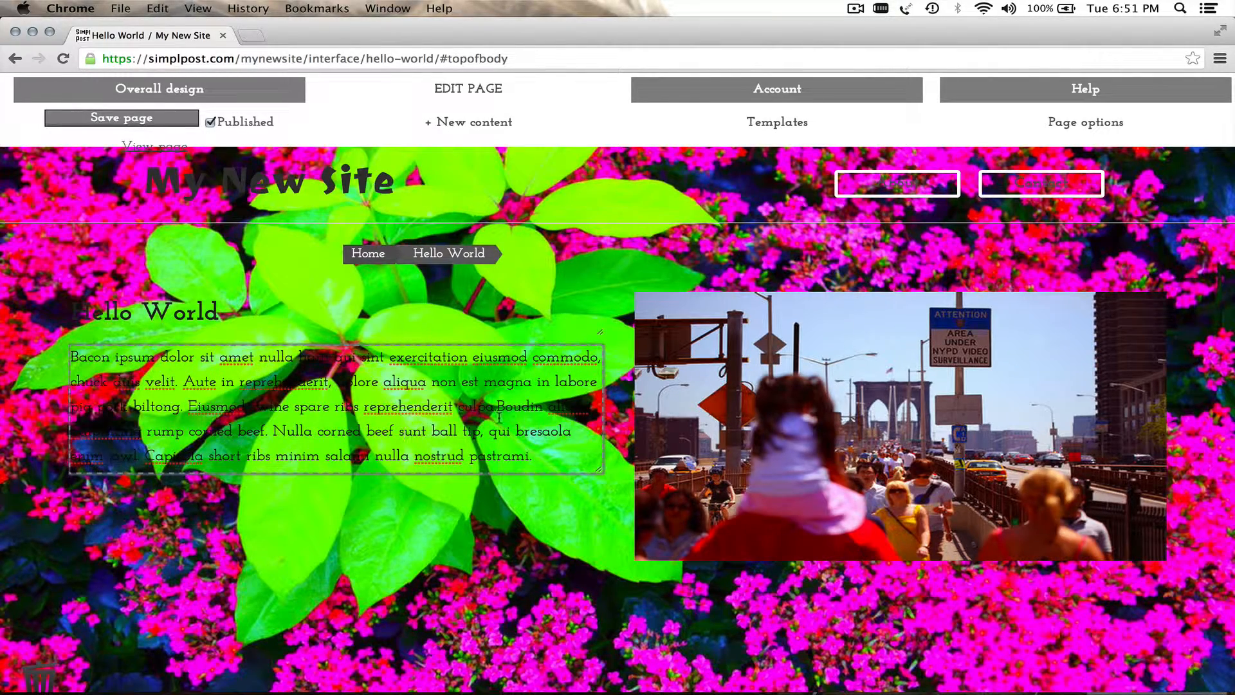
{"action": "left_click", "coordinate": [539, 424]}
- Open the site's account page and review the Personal, Professional and Business plans and the account settings form
{"action": "left_click", "coordinate": [772, 98]}
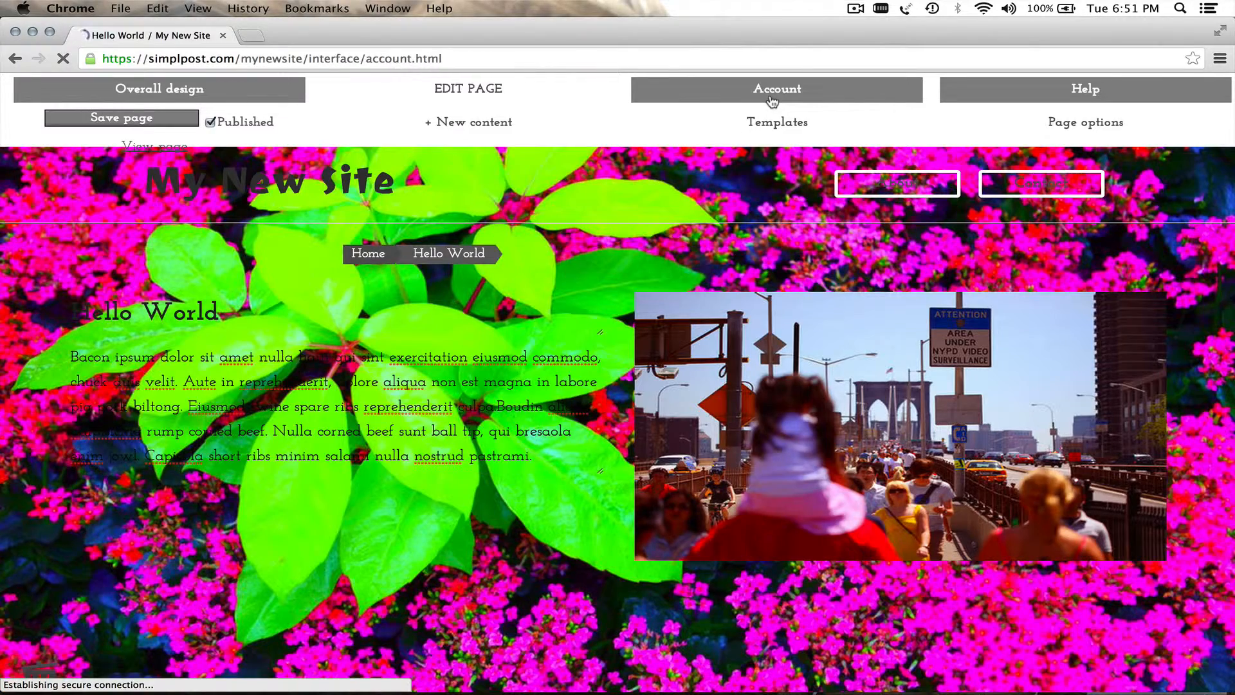
{"action": "scroll", "coordinate": [759, 206], "scroll_direction": "down", "scroll_amount": 8}
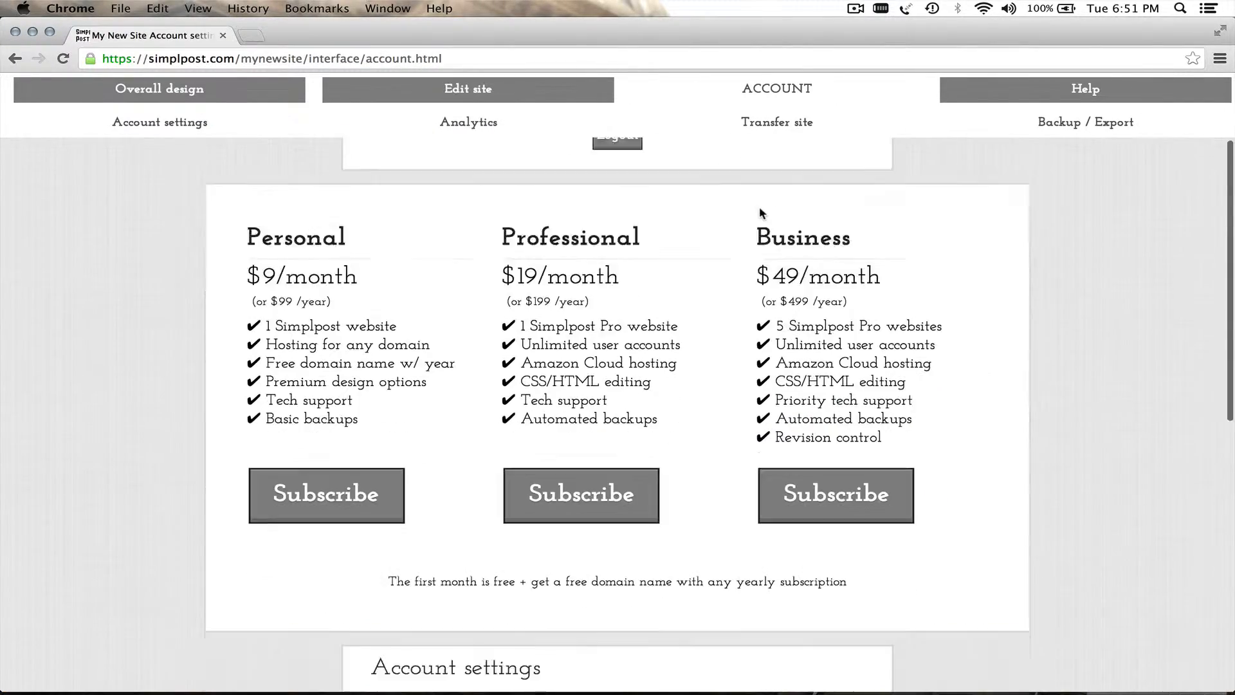
{"action": "scroll", "coordinate": [759, 206], "scroll_direction": "up", "scroll_amount": 8}
{"action": "scroll", "coordinate": [760, 209], "scroll_direction": "down", "scroll_amount": 7}
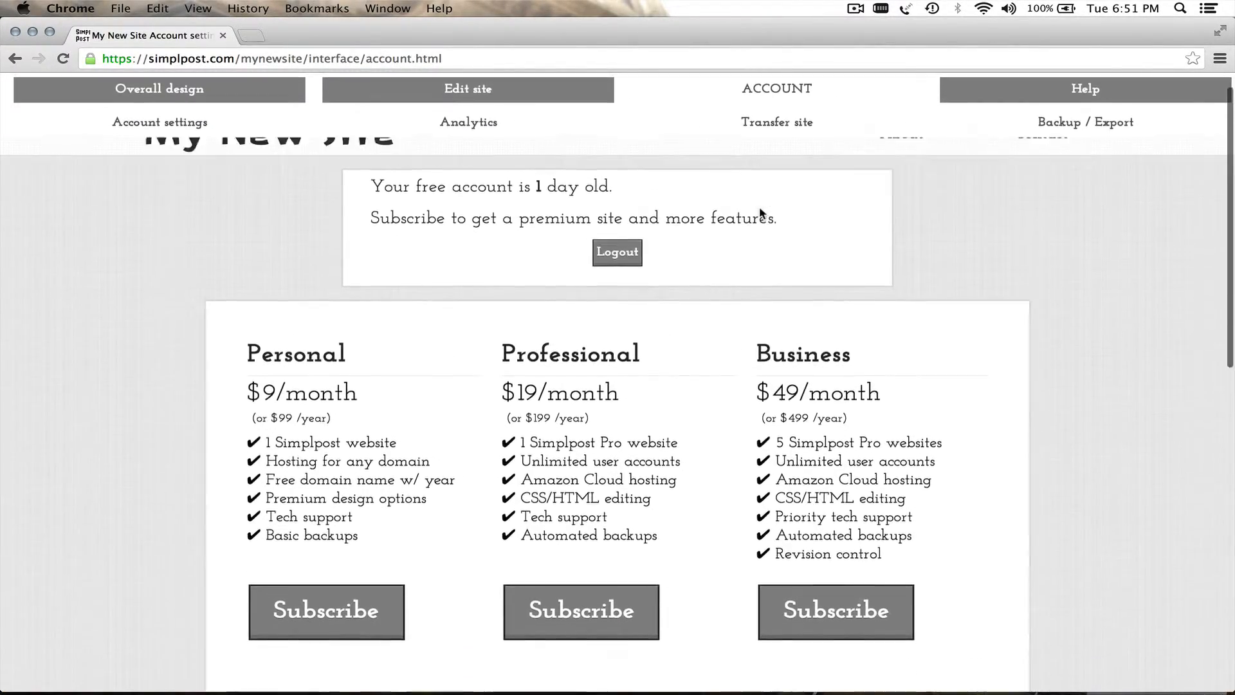
{"action": "scroll", "coordinate": [761, 212], "scroll_direction": "down", "scroll_amount": 5}
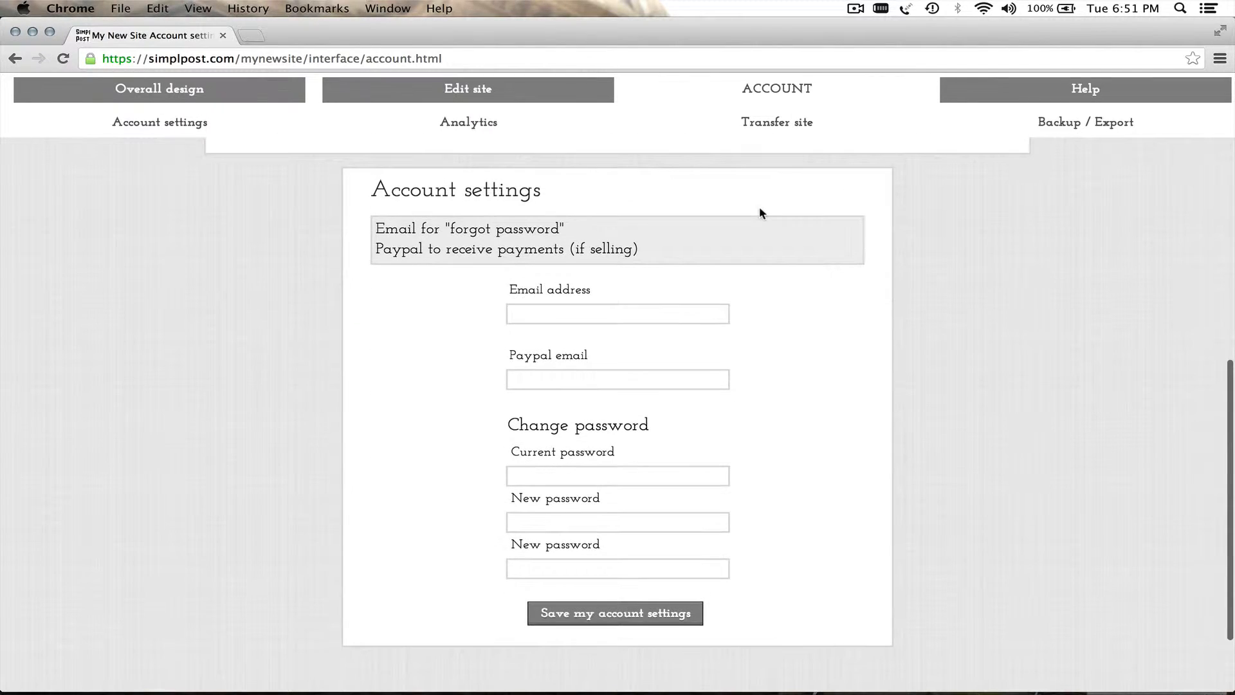
{"action": "scroll", "coordinate": [761, 212], "scroll_direction": "up", "scroll_amount": 4}
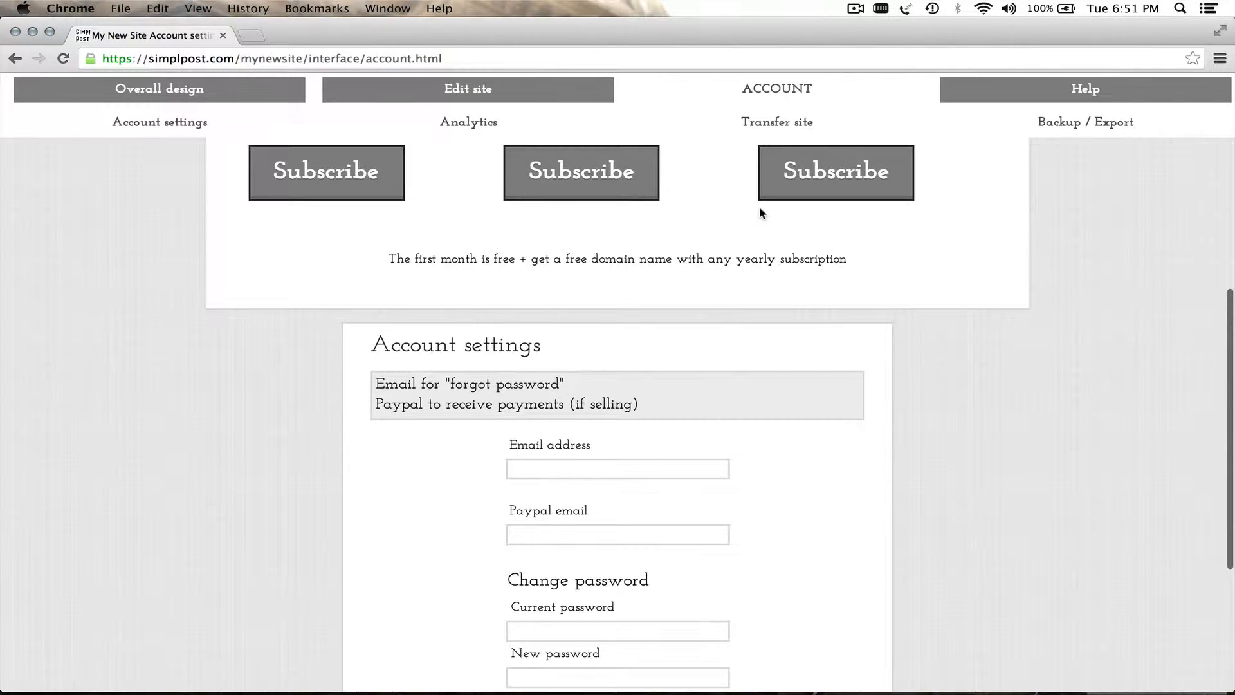
{"action": "scroll", "coordinate": [761, 212], "scroll_direction": "up", "scroll_amount": 2}
{"action": "scroll", "coordinate": [761, 213], "scroll_direction": "up", "scroll_amount": 5}
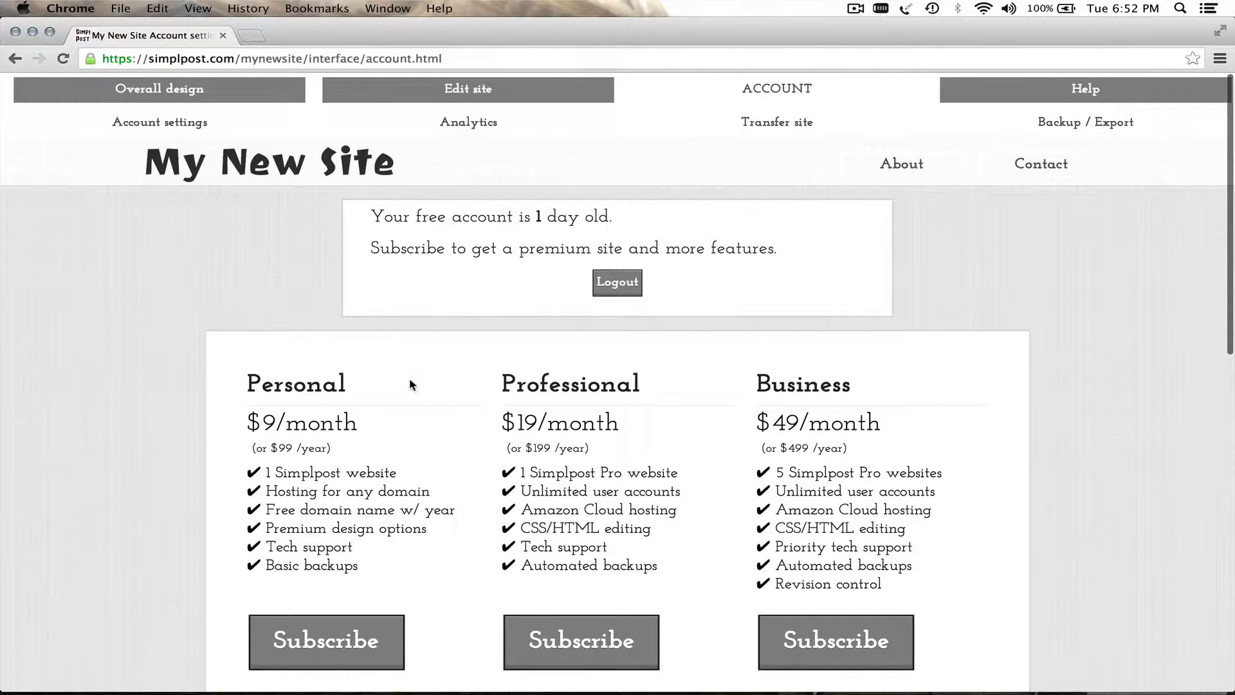
{"action": "scroll", "coordinate": [410, 383], "scroll_direction": "down", "scroll_amount": 4}
{"action": "scroll", "coordinate": [410, 383], "scroll_direction": "up", "scroll_amount": 2}
{"action": "scroll", "coordinate": [409, 377], "scroll_direction": "down", "scroll_amount": 10}
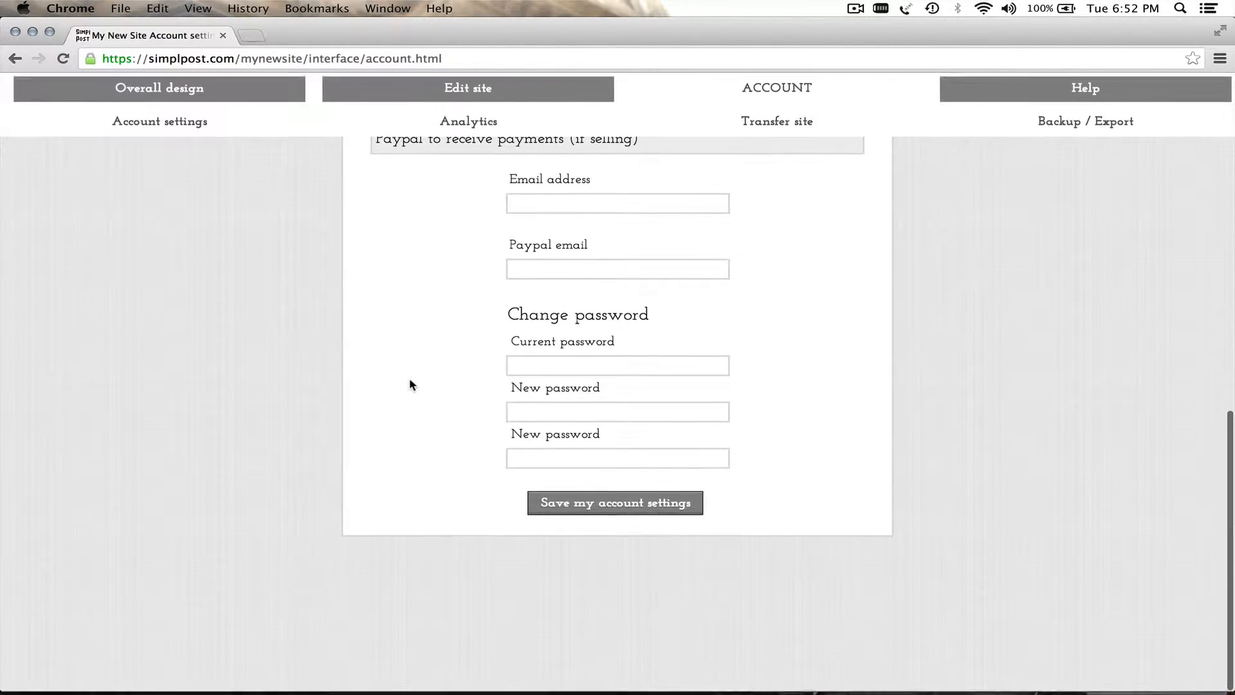
- Check the email address and Paypal email fields in the account settings, and view the Google Analytics setting
{"action": "left_click", "coordinate": [582, 205]}
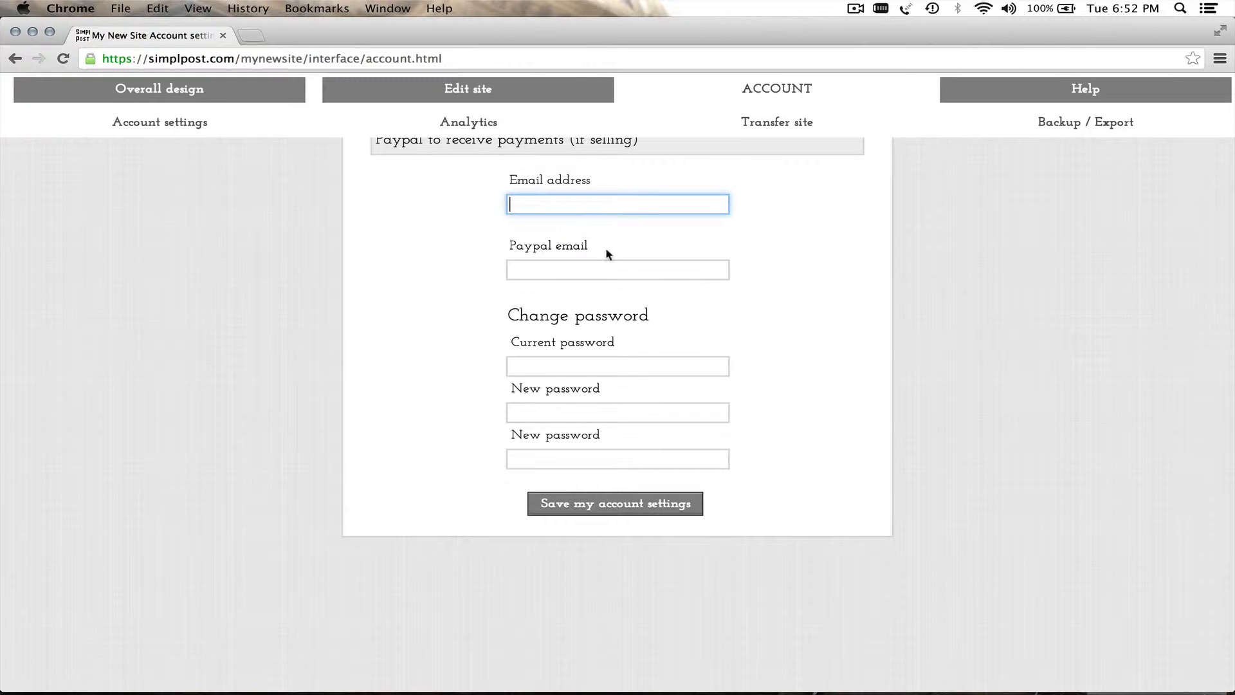
{"action": "left_click", "coordinate": [598, 269]}
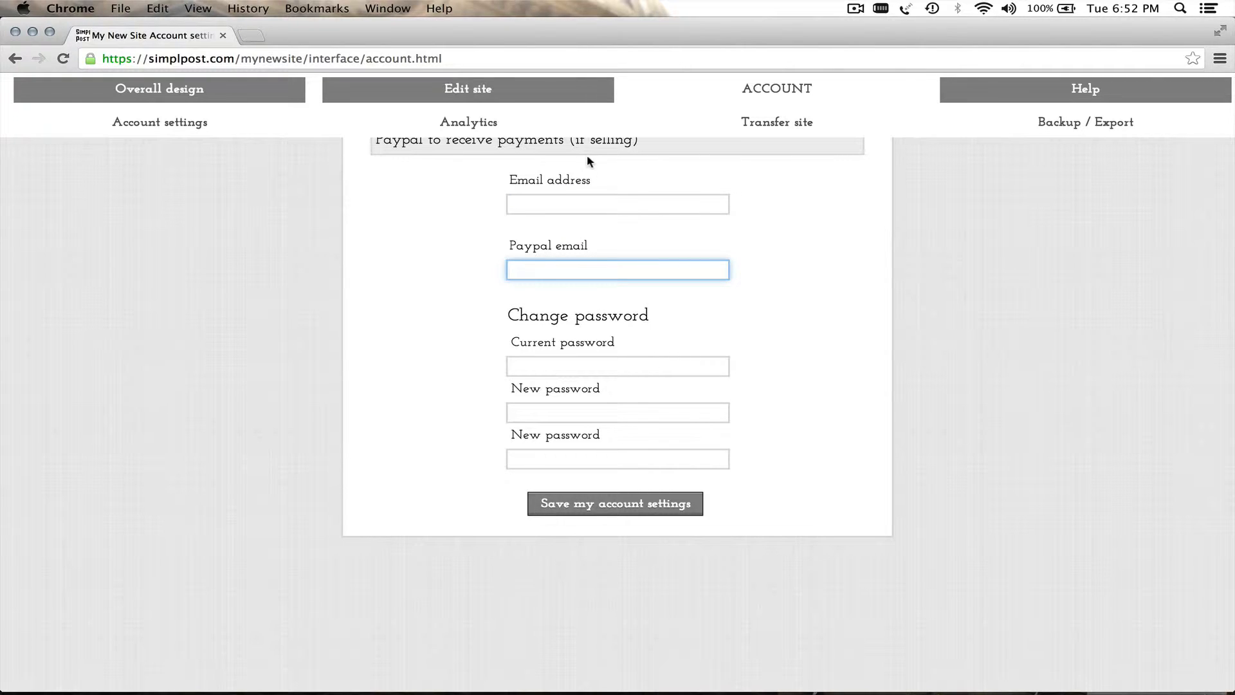
{"action": "left_click", "coordinate": [497, 134]}
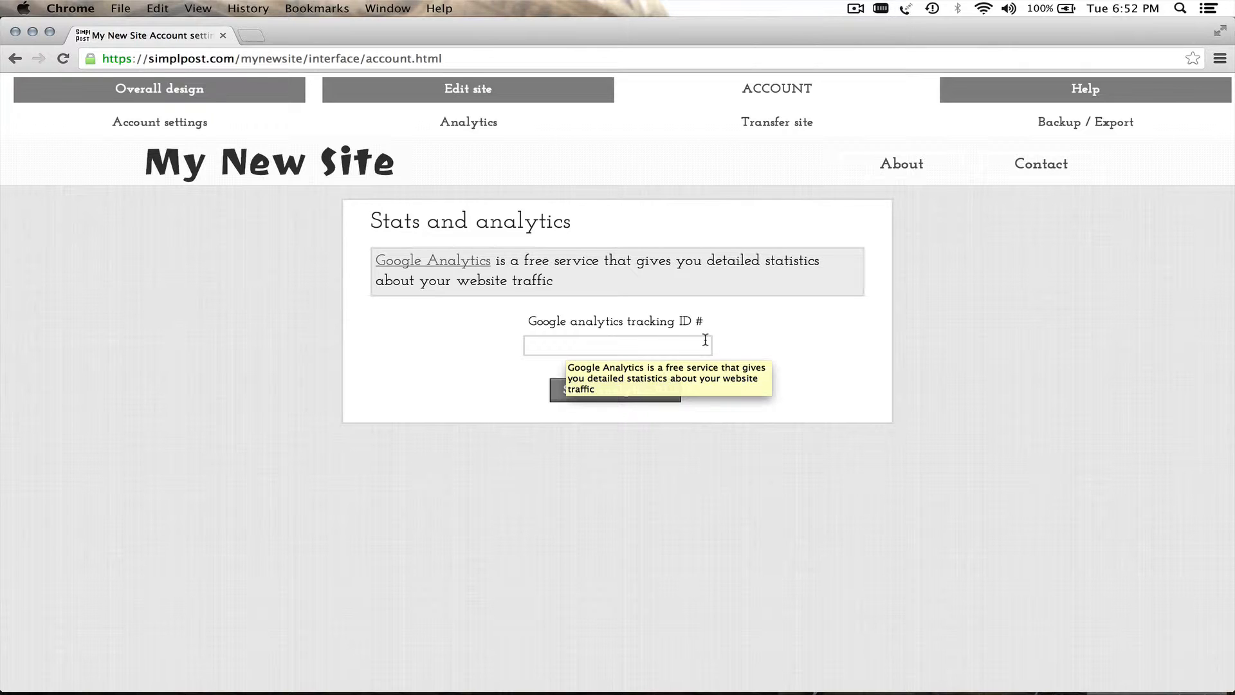
- Examine the site transfer options with the fields for FTP site to server, and view the site backup and export form
{"action": "left_click", "coordinate": [792, 127]}
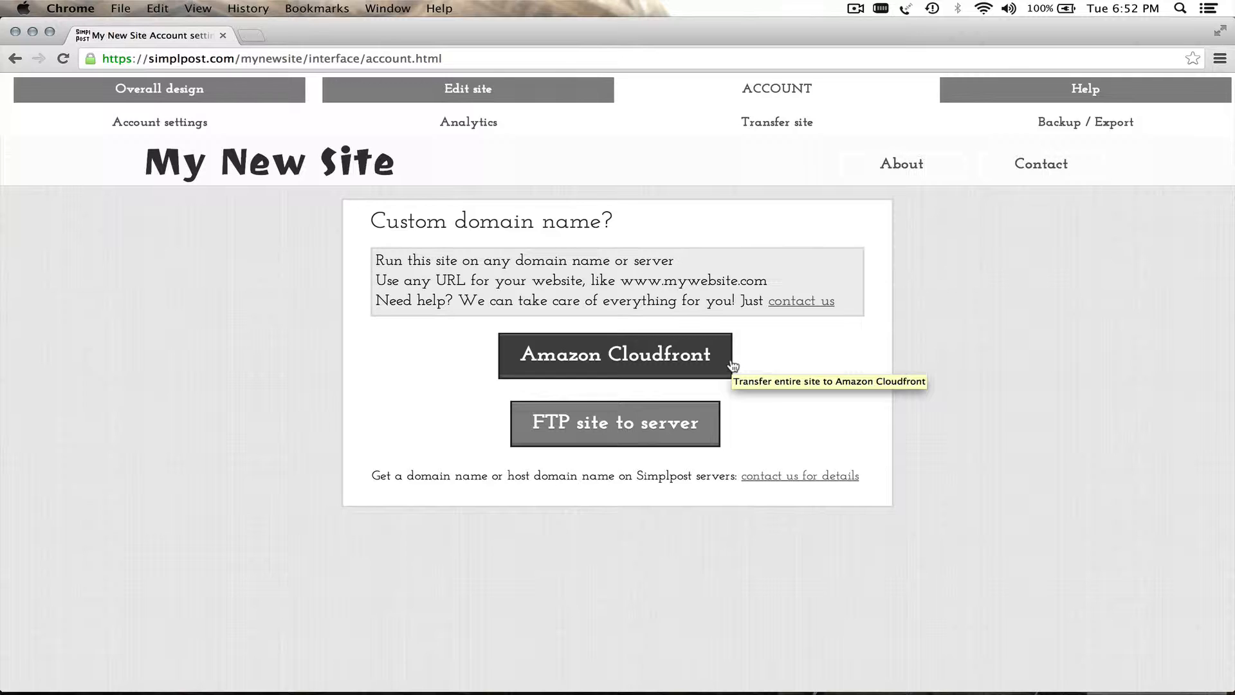
{"action": "left_click", "coordinate": [608, 431]}
{"action": "left_click", "coordinate": [665, 431]}
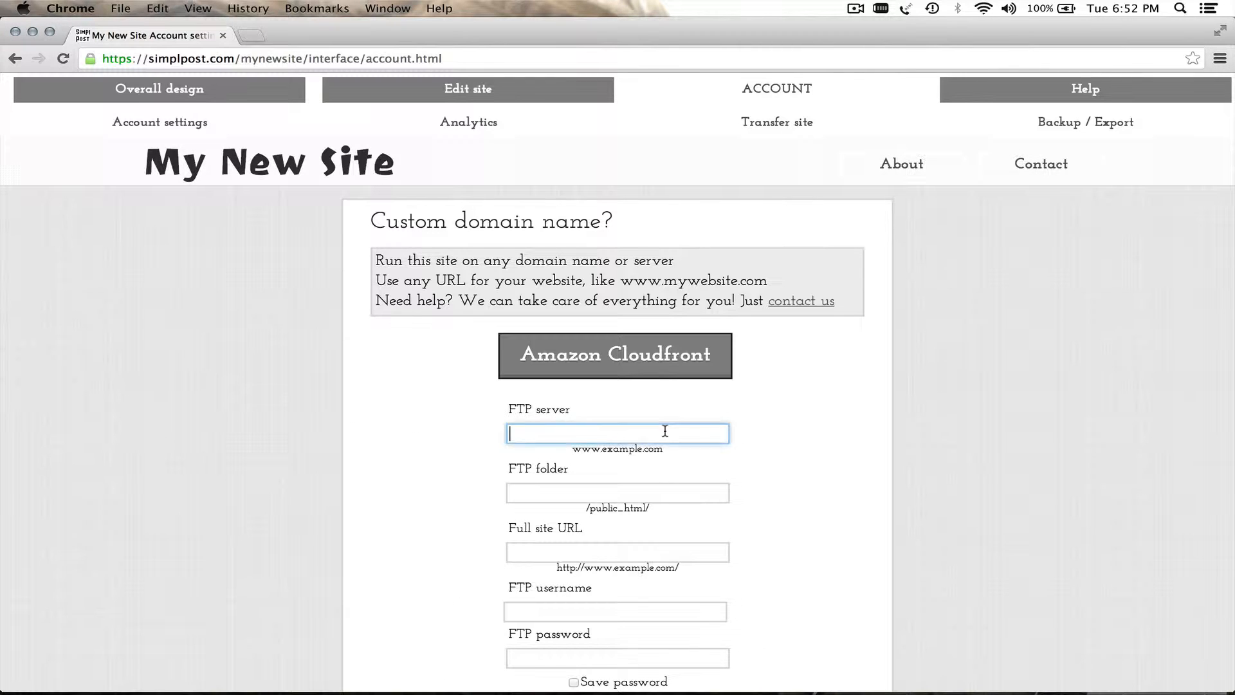
{"action": "scroll", "coordinate": [800, 444], "scroll_direction": "down", "scroll_amount": 3}
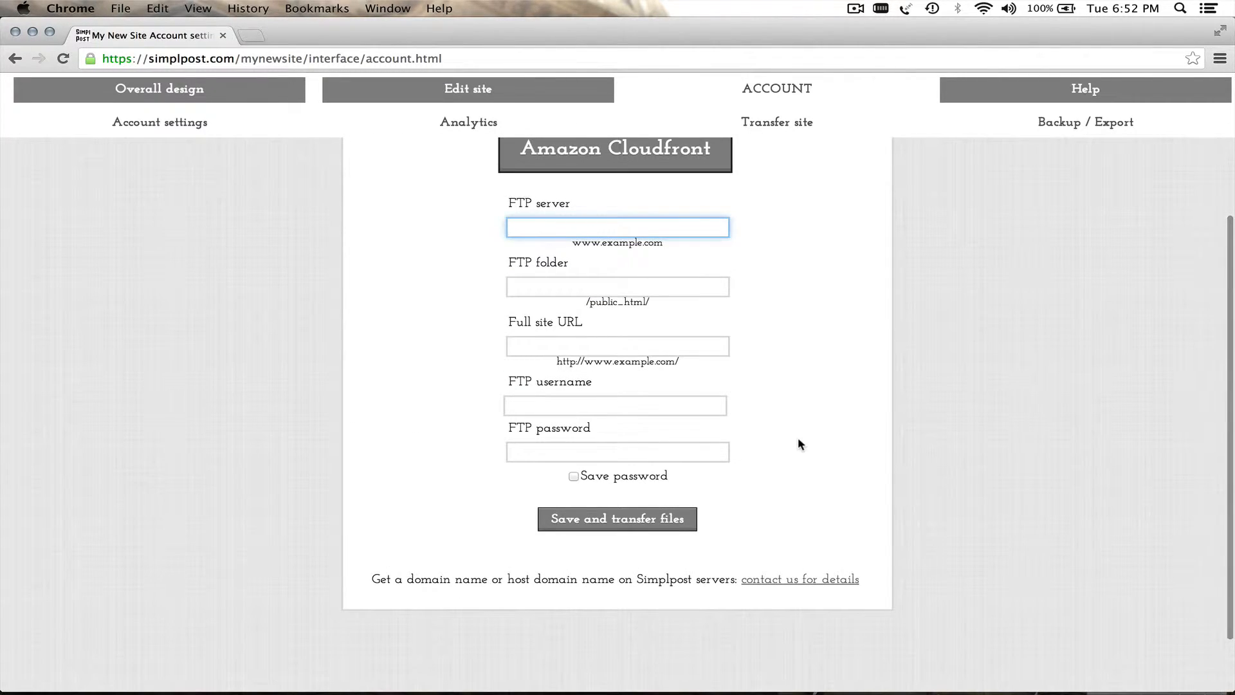
{"action": "scroll", "coordinate": [799, 440], "scroll_direction": "up", "scroll_amount": 3}
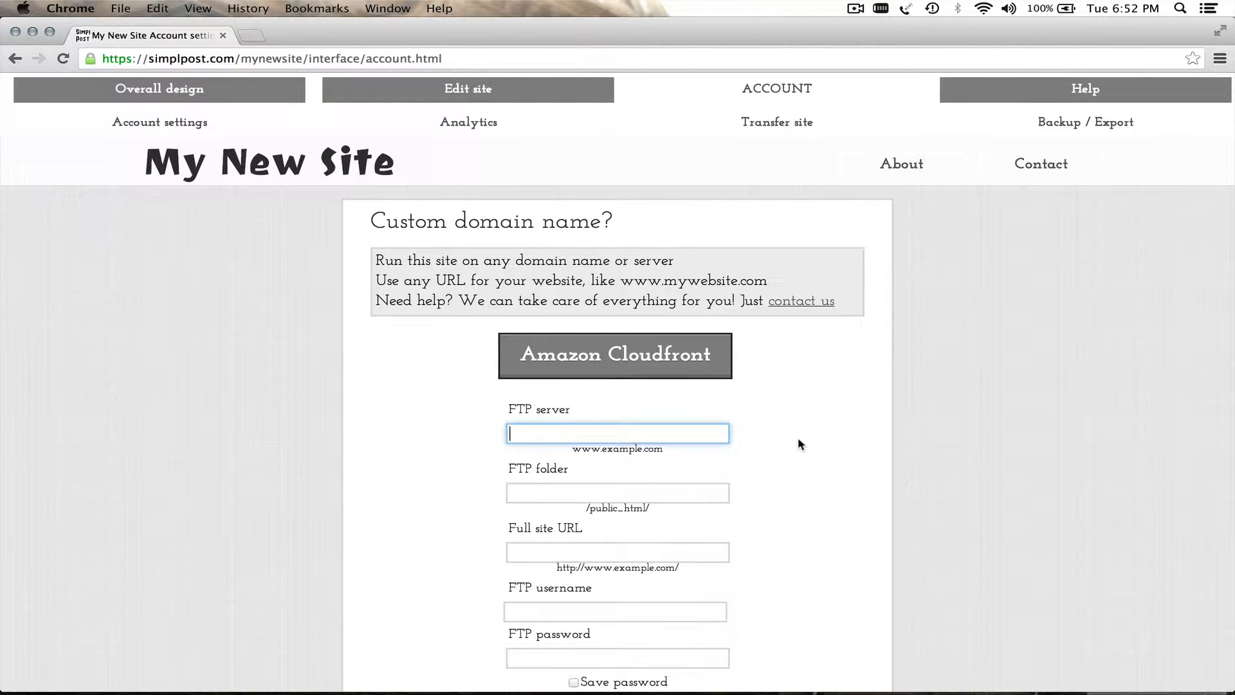
{"action": "left_click", "coordinate": [1093, 124]}
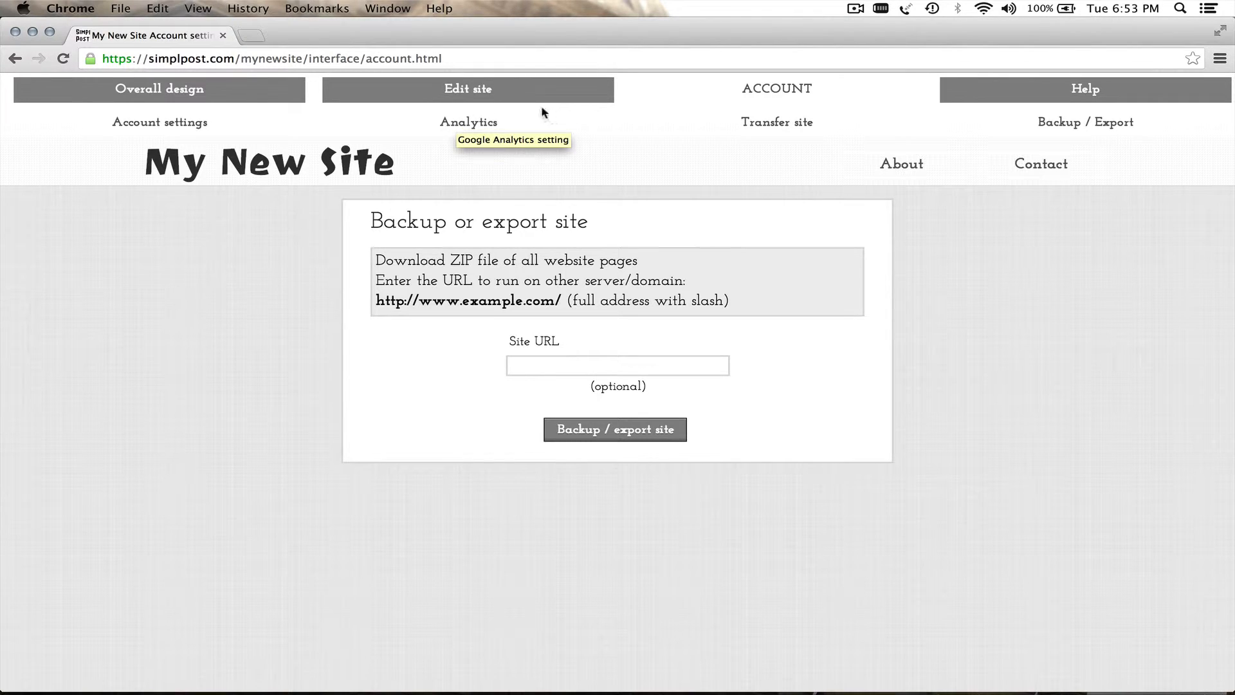
- Return to editing the site's home page and show the quick video tutorial in its instructions
{"action": "left_click", "coordinate": [460, 94]}
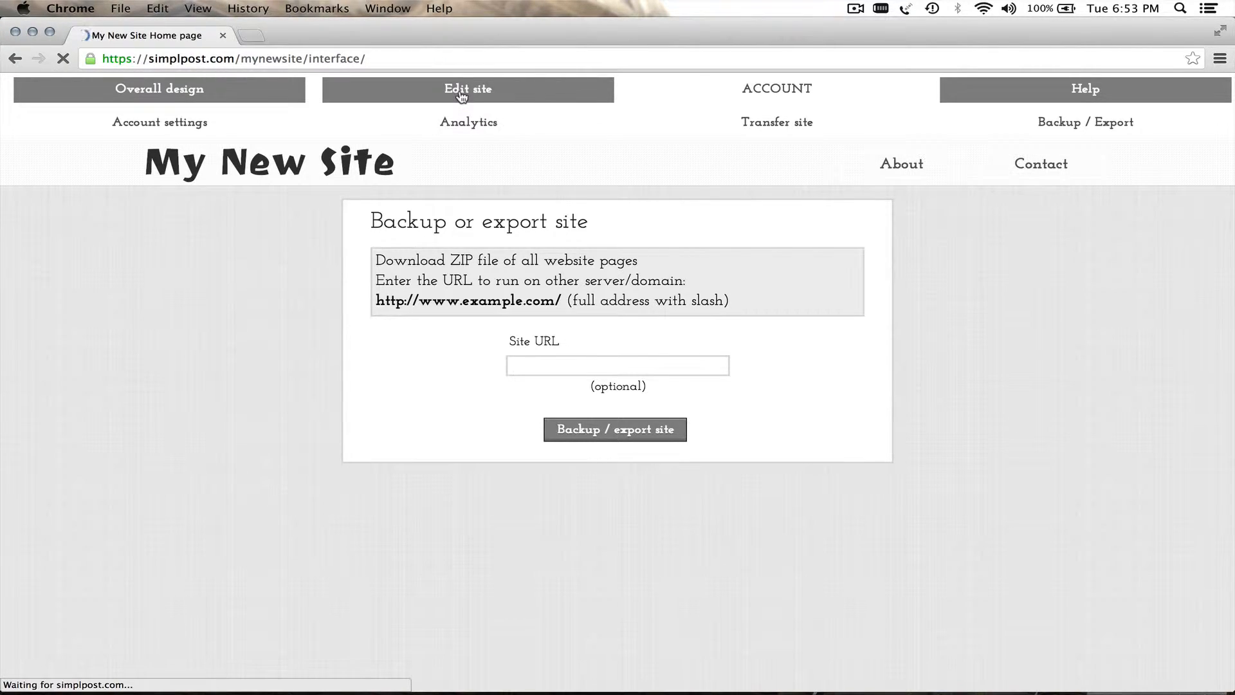
{"action": "scroll", "coordinate": [746, 200], "scroll_direction": "down", "scroll_amount": 4}
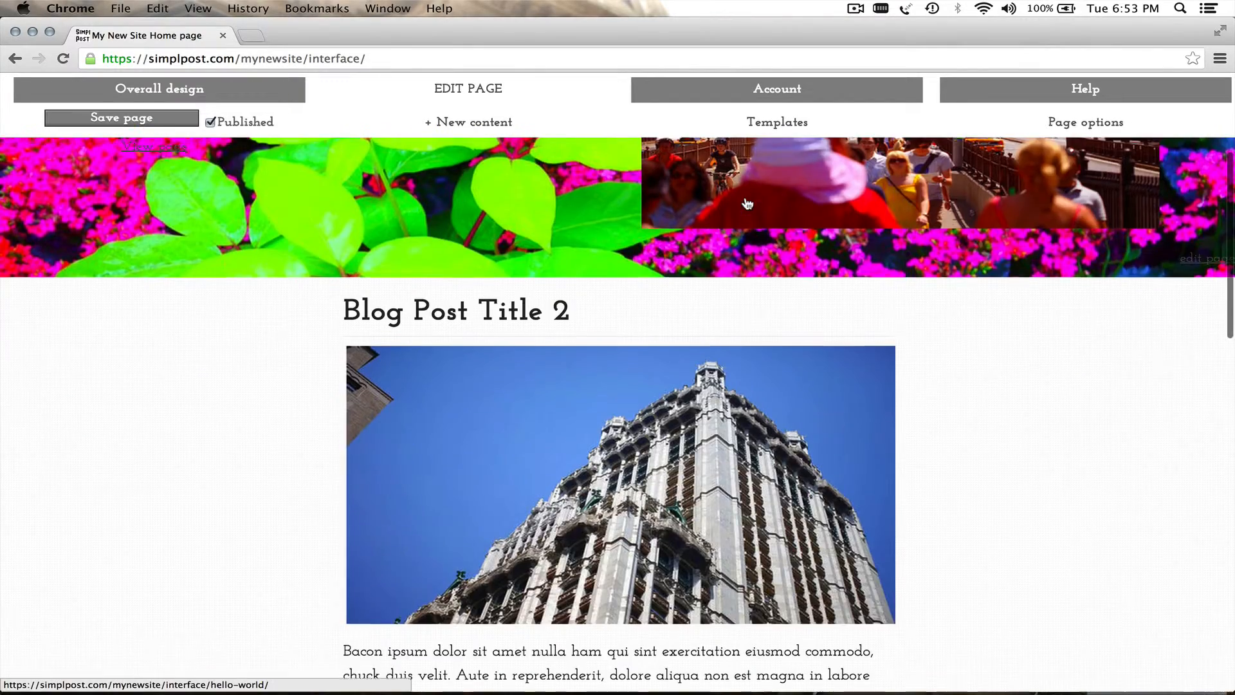
{"action": "scroll", "coordinate": [747, 204], "scroll_direction": "up", "scroll_amount": 4}
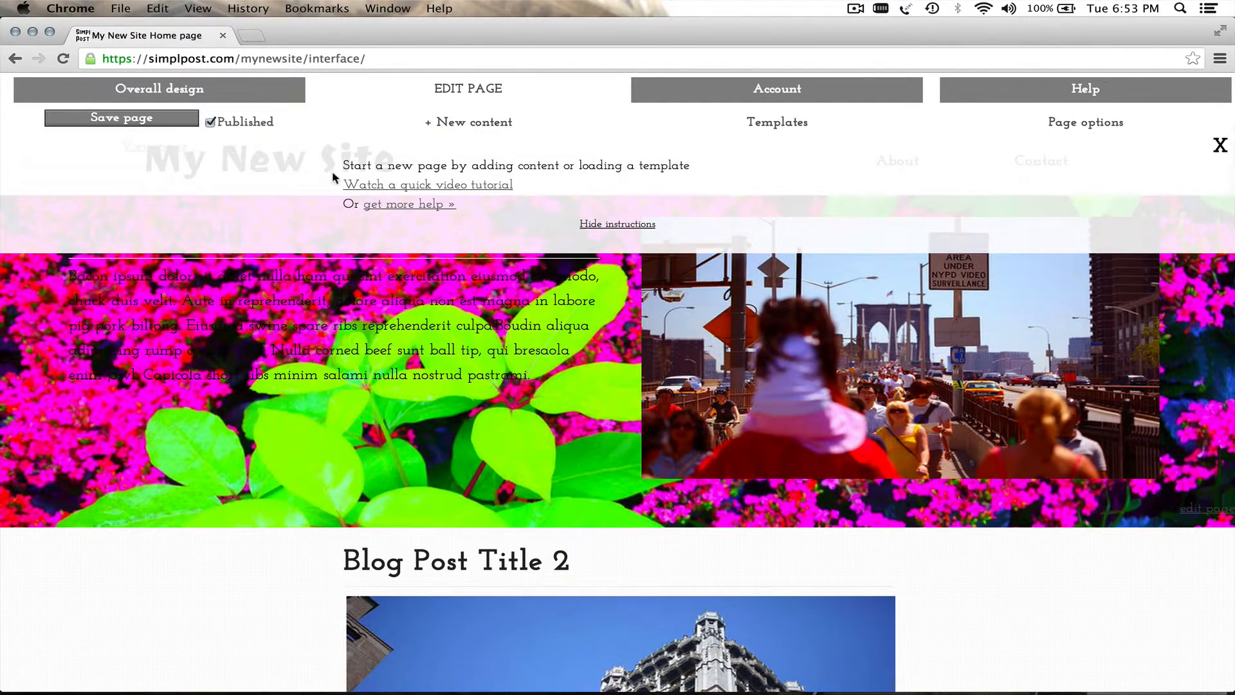
{"action": "left_click", "coordinate": [415, 185]}
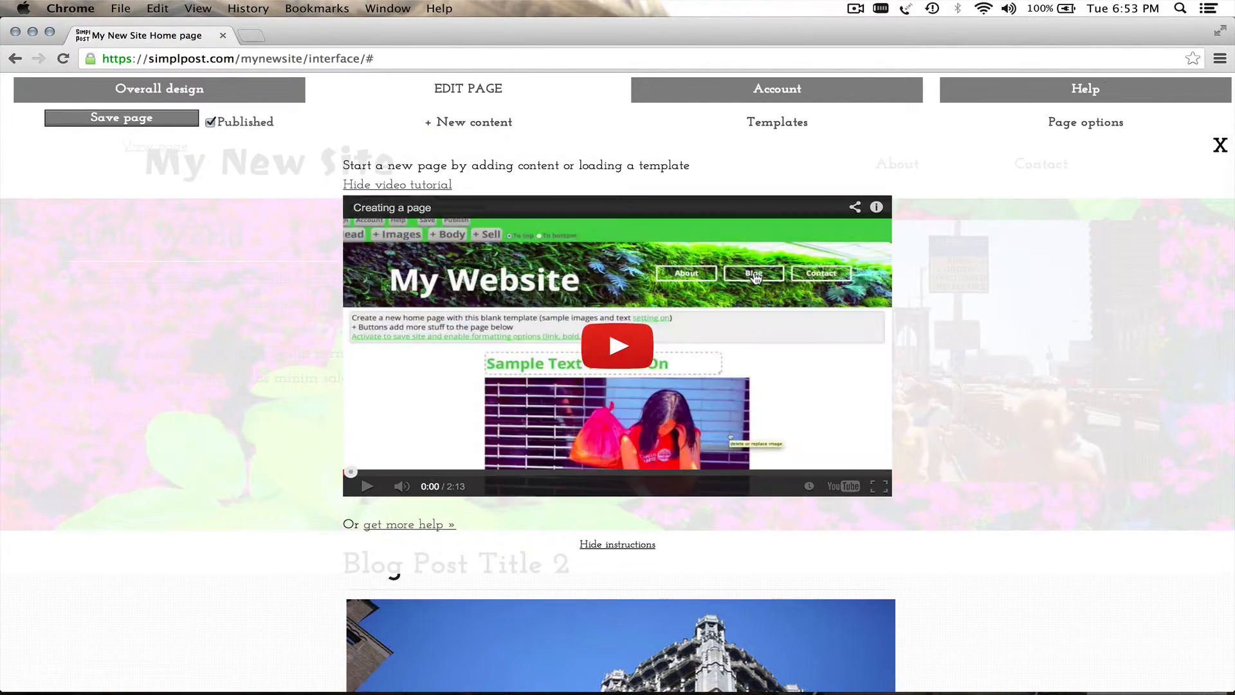
{"action": "scroll", "coordinate": [755, 274], "scroll_direction": "down", "scroll_amount": 3}
{"action": "scroll", "coordinate": [754, 274], "scroll_direction": "up", "scroll_amount": 4}
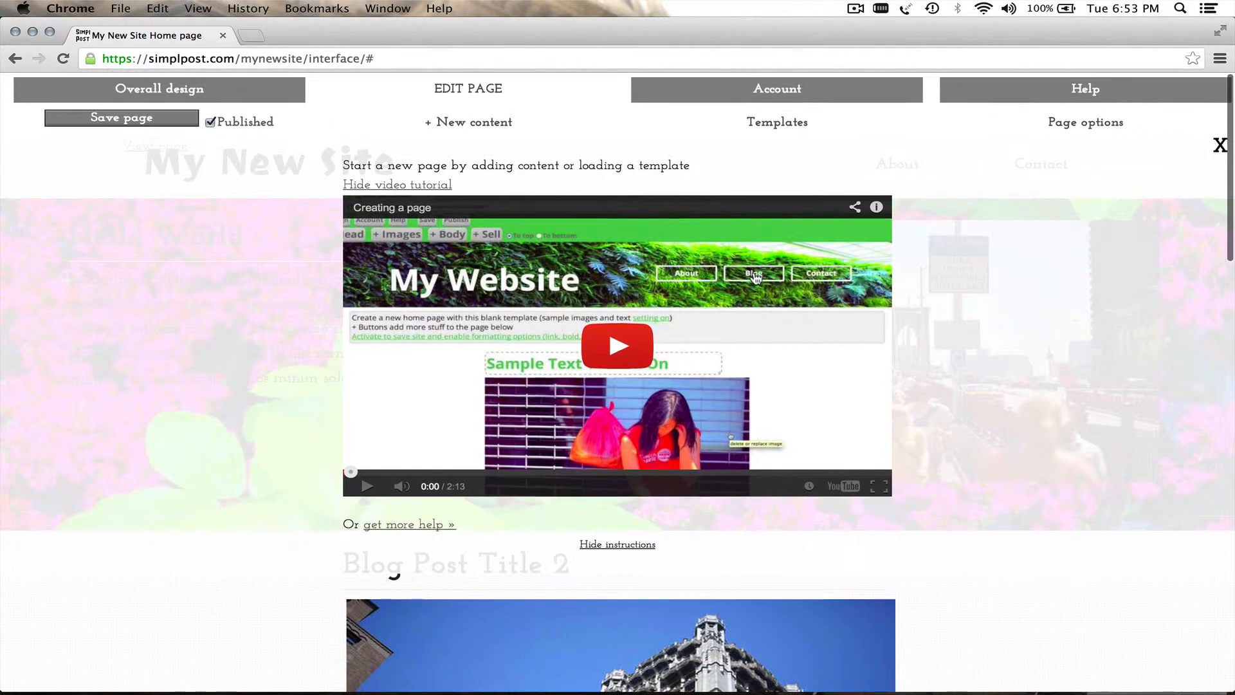
- Open the additional help and read the FAQ, including the example site organization diagram
{"action": "left_click", "coordinate": [395, 523]}
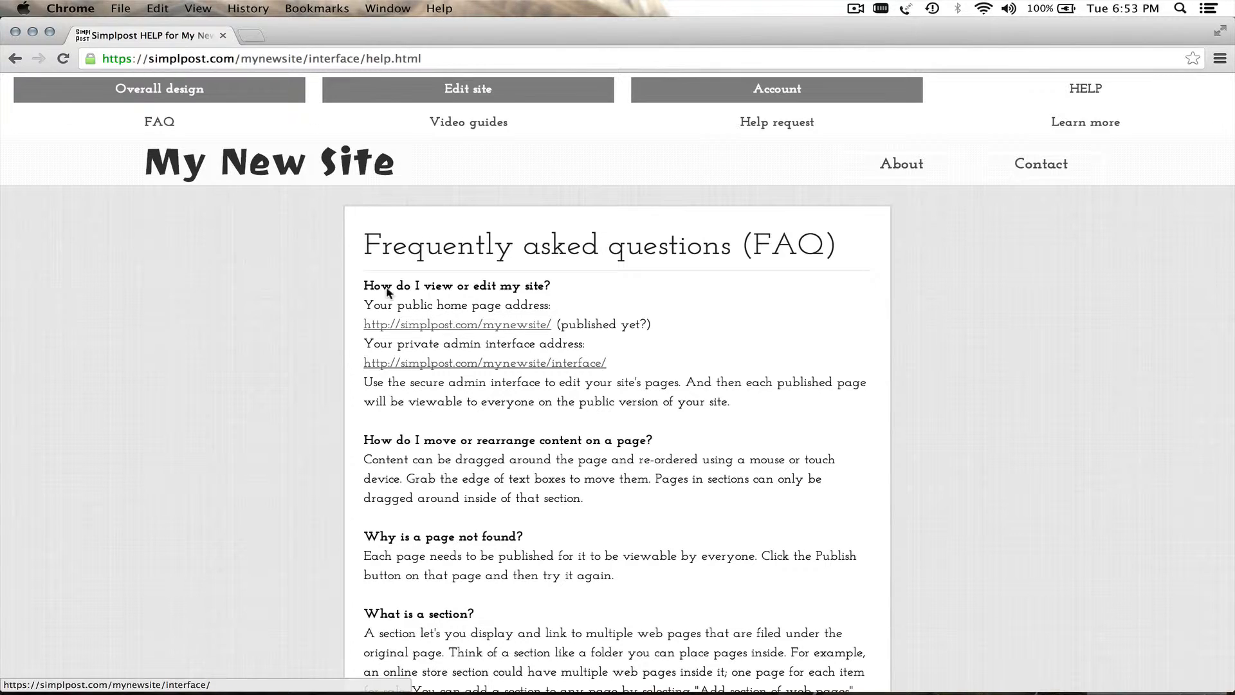
{"action": "scroll", "coordinate": [435, 367], "scroll_direction": "down", "scroll_amount": 5}
{"action": "scroll", "coordinate": [436, 364], "scroll_direction": "up", "scroll_amount": 5}
{"action": "scroll", "coordinate": [436, 364], "scroll_direction": "down", "scroll_amount": 10}
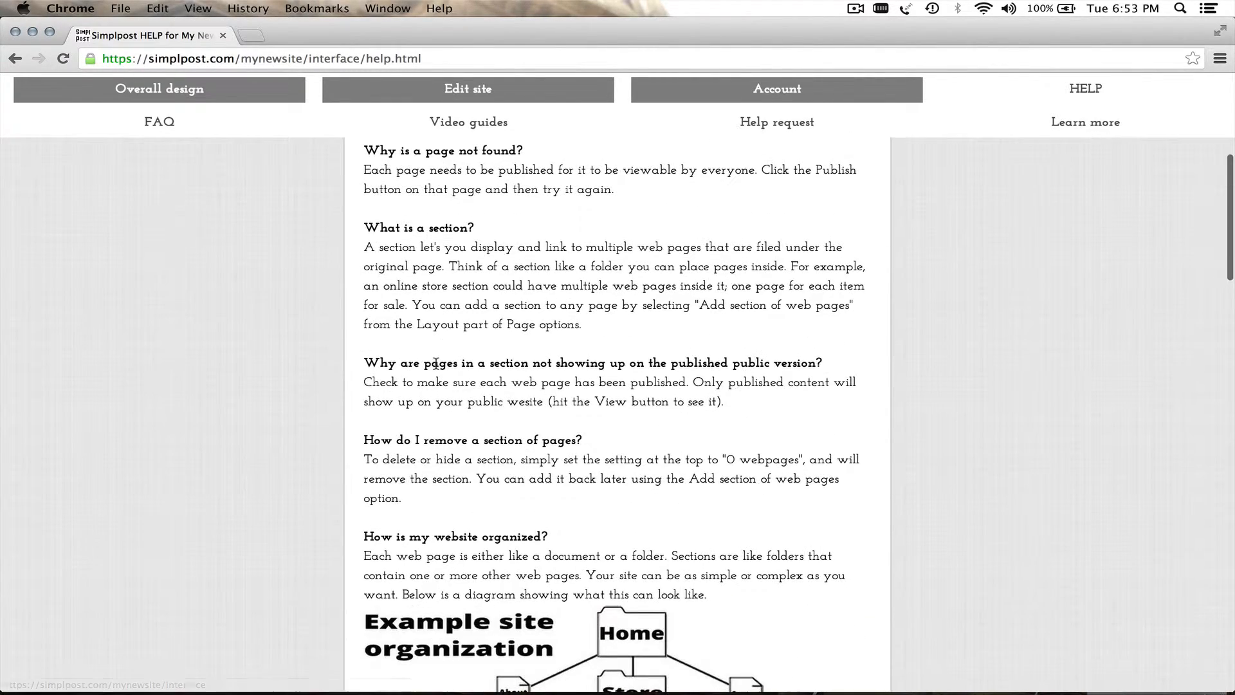
{"action": "scroll", "coordinate": [436, 368], "scroll_direction": "down", "scroll_amount": 5}
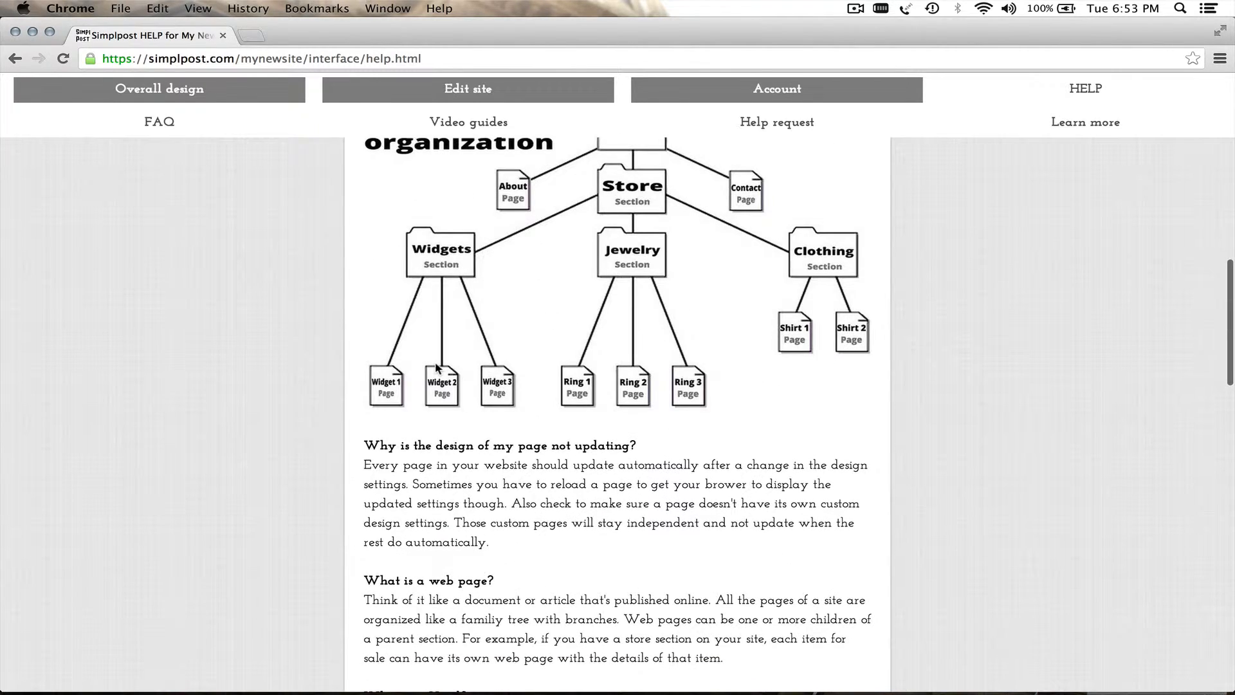
{"action": "scroll", "coordinate": [436, 368], "scroll_direction": "up", "scroll_amount": 4}
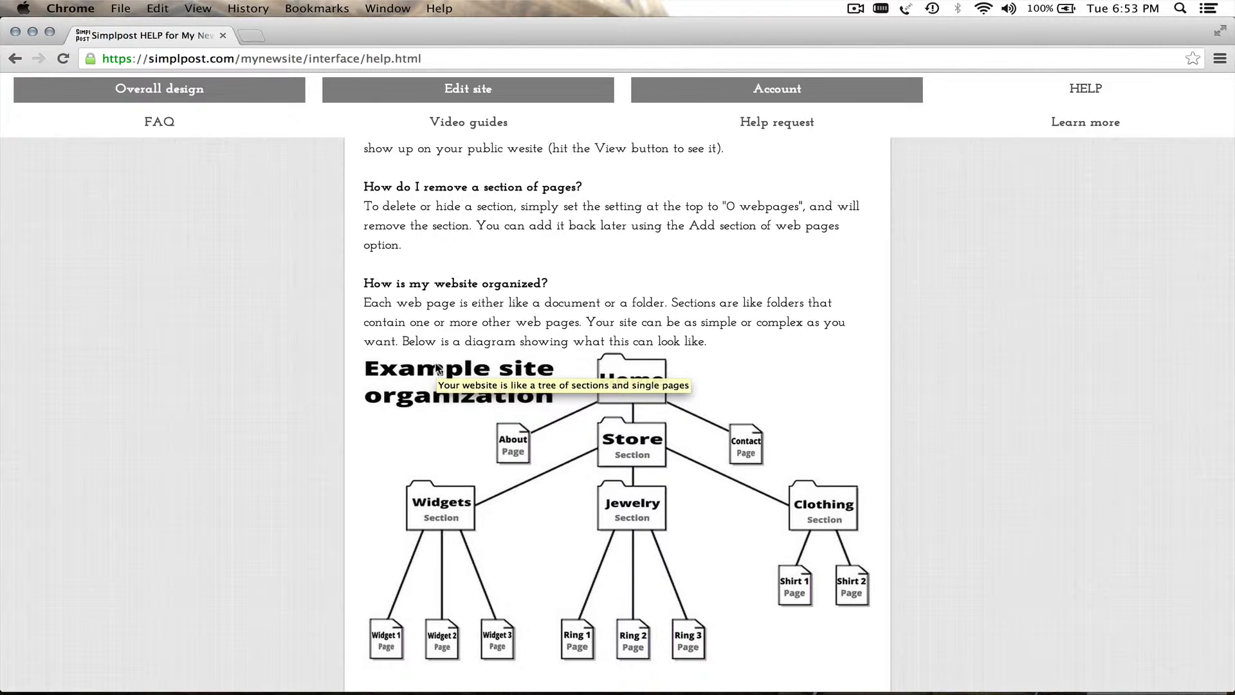
- Review the FAQ answers on viewing and editing the site, and show the video tutorials in the help
{"action": "scroll", "coordinate": [436, 368], "scroll_direction": "up", "scroll_amount": 7}
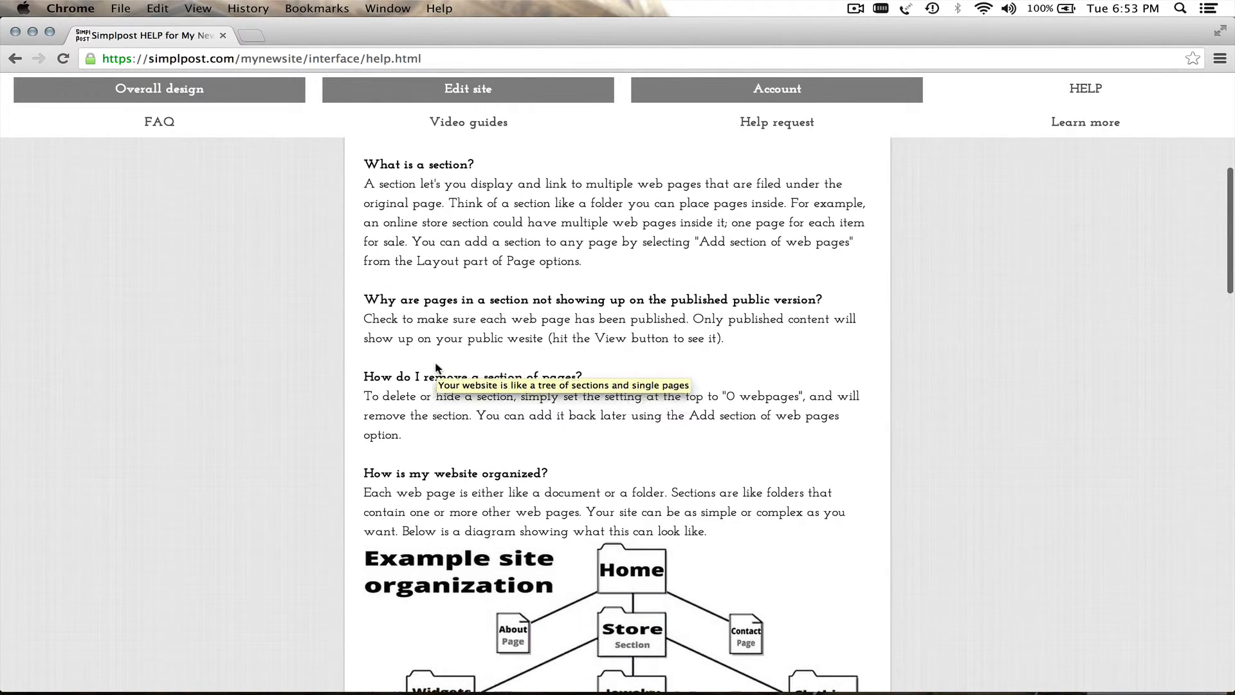
{"action": "scroll", "coordinate": [436, 364], "scroll_direction": "up", "scroll_amount": 3}
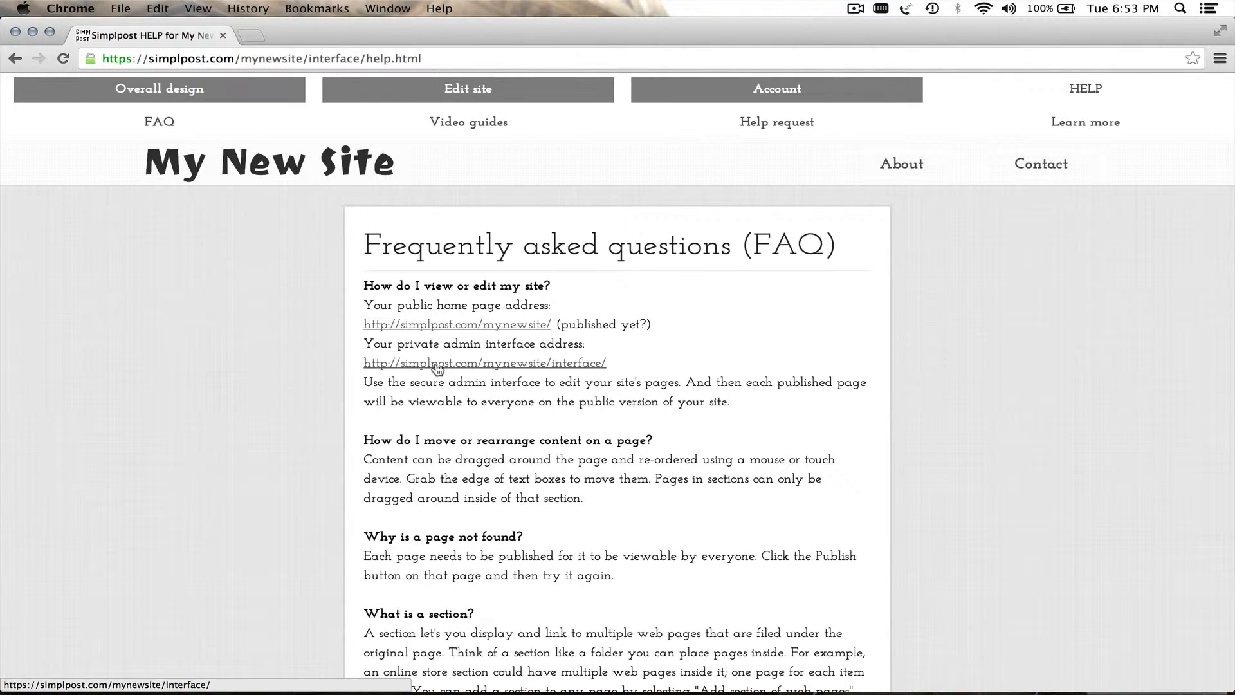
{"action": "scroll", "coordinate": [438, 368], "scroll_direction": "down", "scroll_amount": 2}
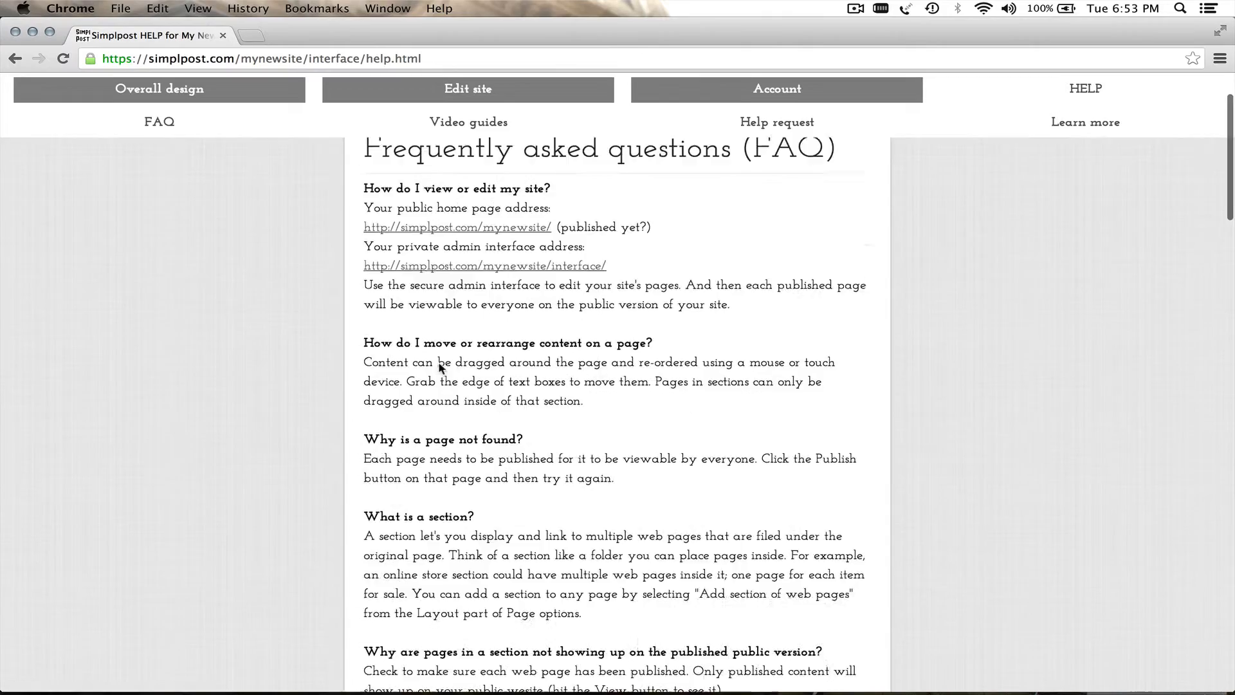
{"action": "scroll", "coordinate": [438, 368], "scroll_direction": "up", "scroll_amount": 2}
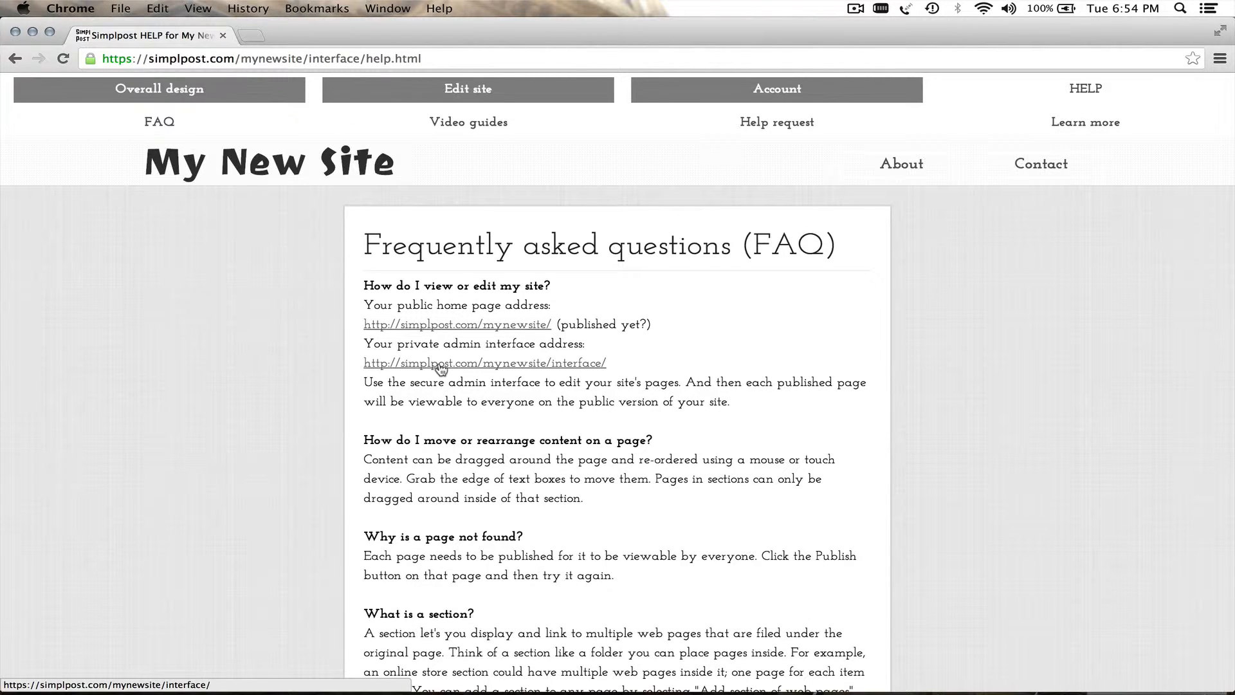
{"action": "left_click", "coordinate": [478, 121]}
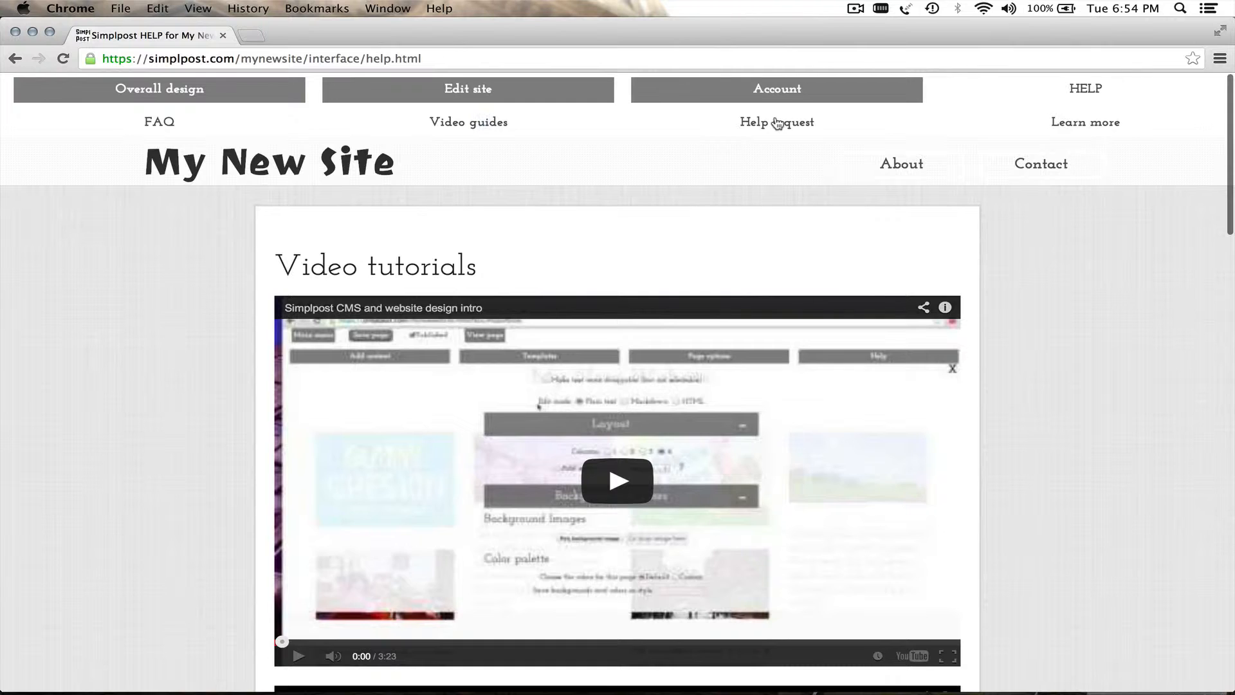
- Open the help request form and examine the support contact address and the email address and message fields
{"action": "left_click", "coordinate": [778, 123]}
{"action": "scroll", "coordinate": [1071, 226], "scroll_direction": "down", "scroll_amount": 3}
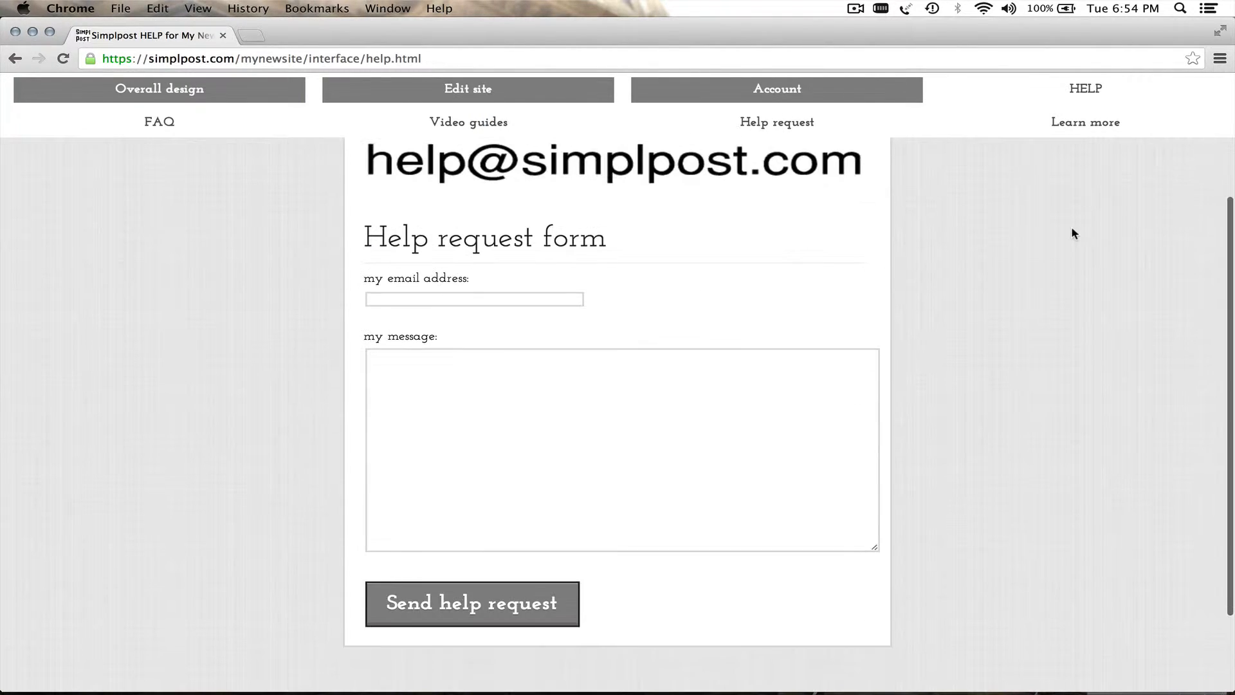
{"action": "scroll", "coordinate": [1071, 226], "scroll_direction": "up", "scroll_amount": 3}
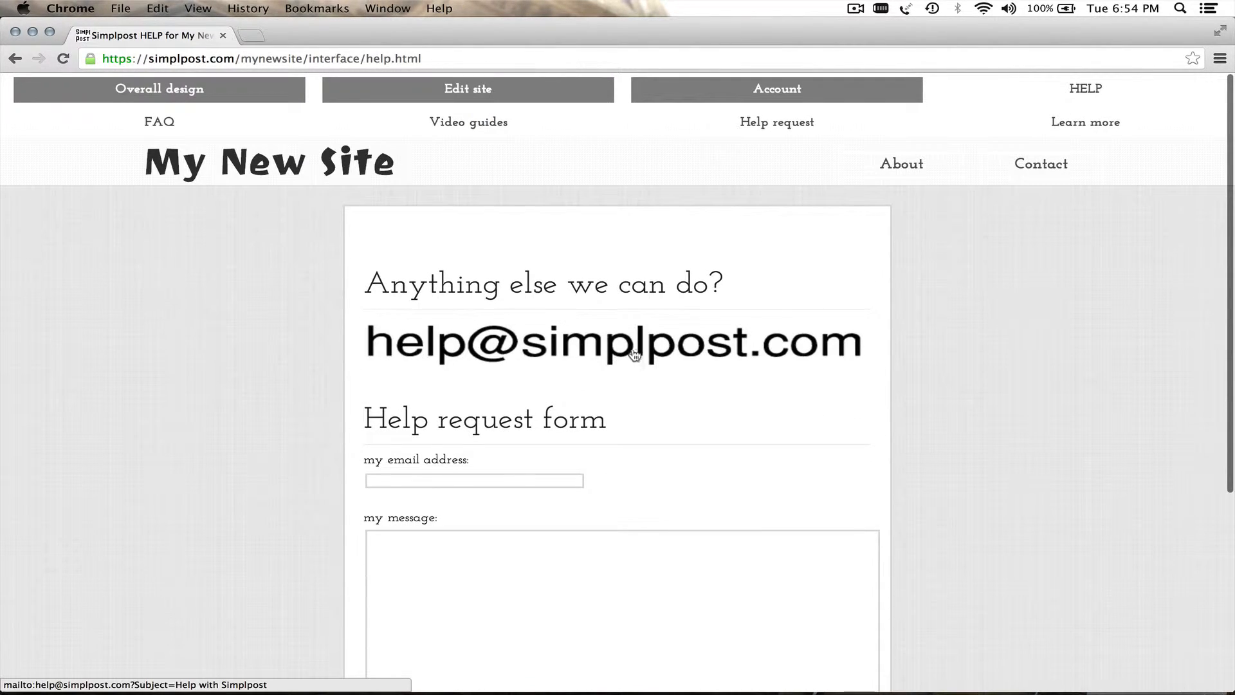
{"action": "scroll", "coordinate": [989, 364], "scroll_direction": "down", "scroll_amount": 2}
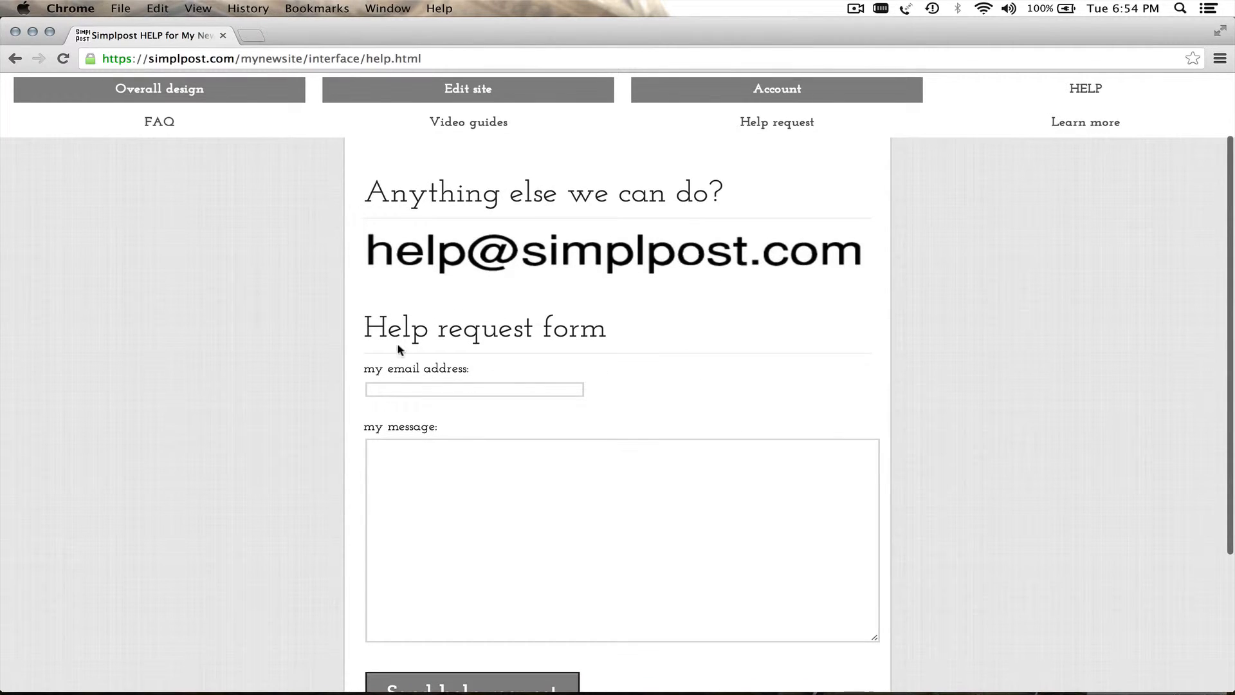
{"action": "left_click", "coordinate": [426, 394]}
{"action": "left_click", "coordinate": [580, 501]}
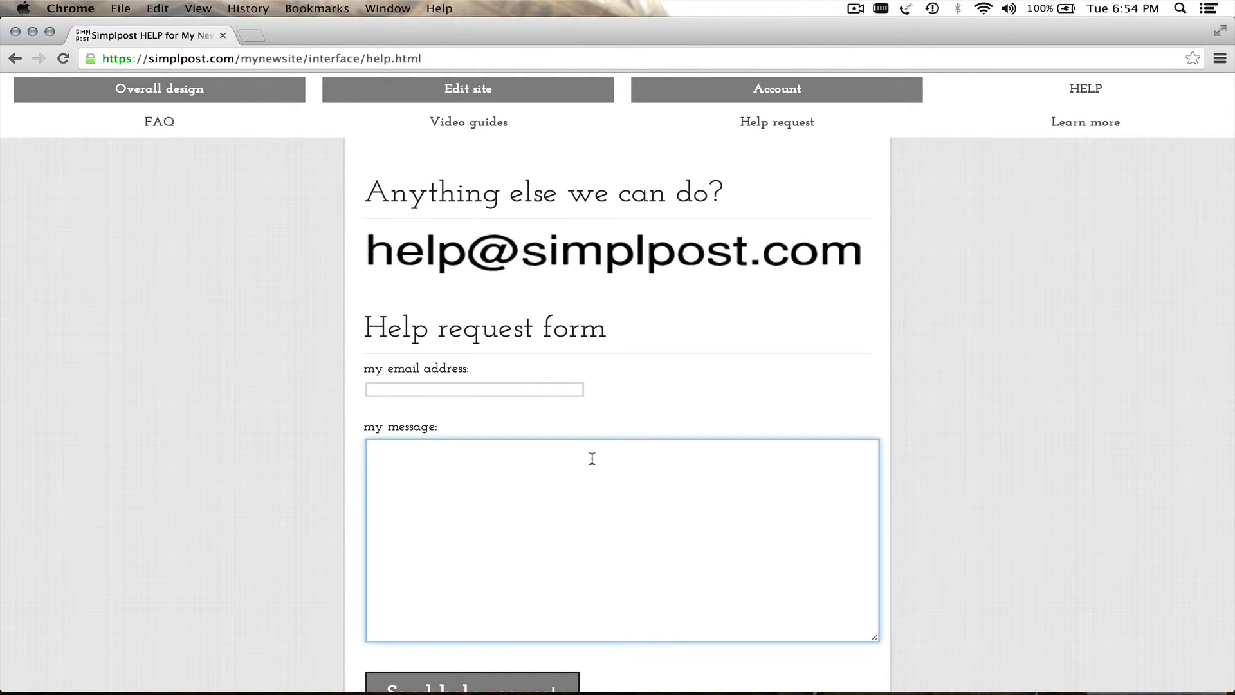
{"action": "scroll", "coordinate": [900, 399], "scroll_direction": "down", "scroll_amount": 3}
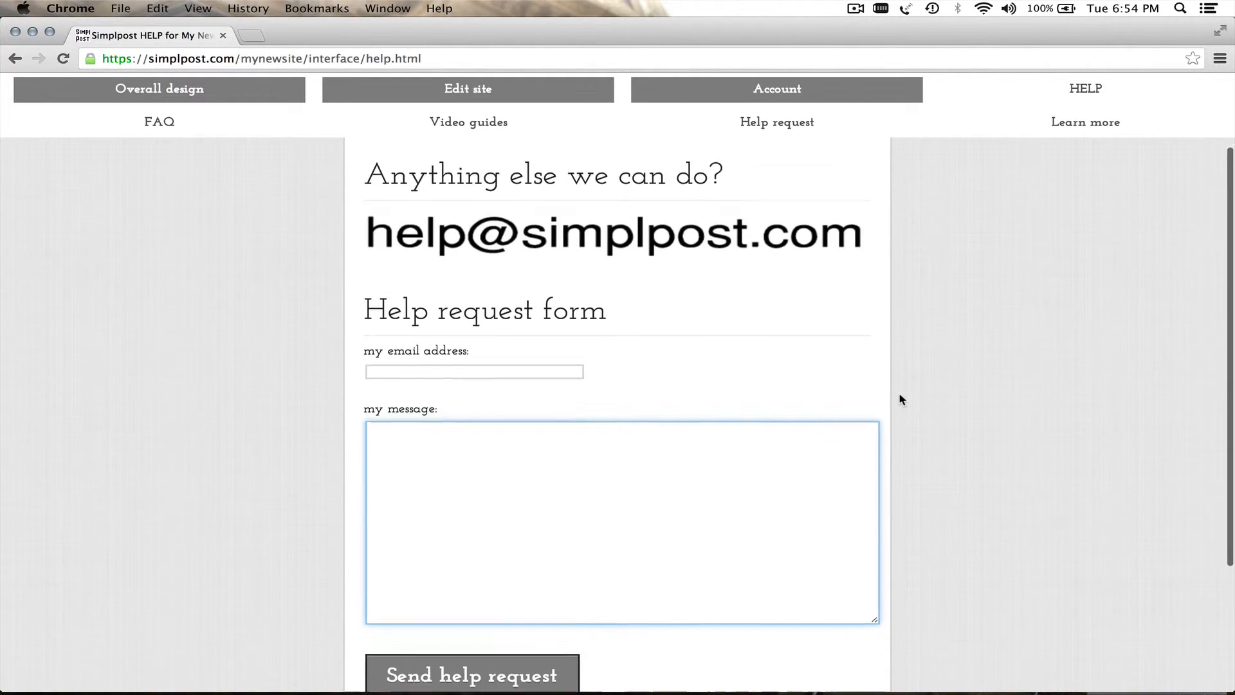
{"action": "scroll", "coordinate": [900, 396], "scroll_direction": "up", "scroll_amount": 3}
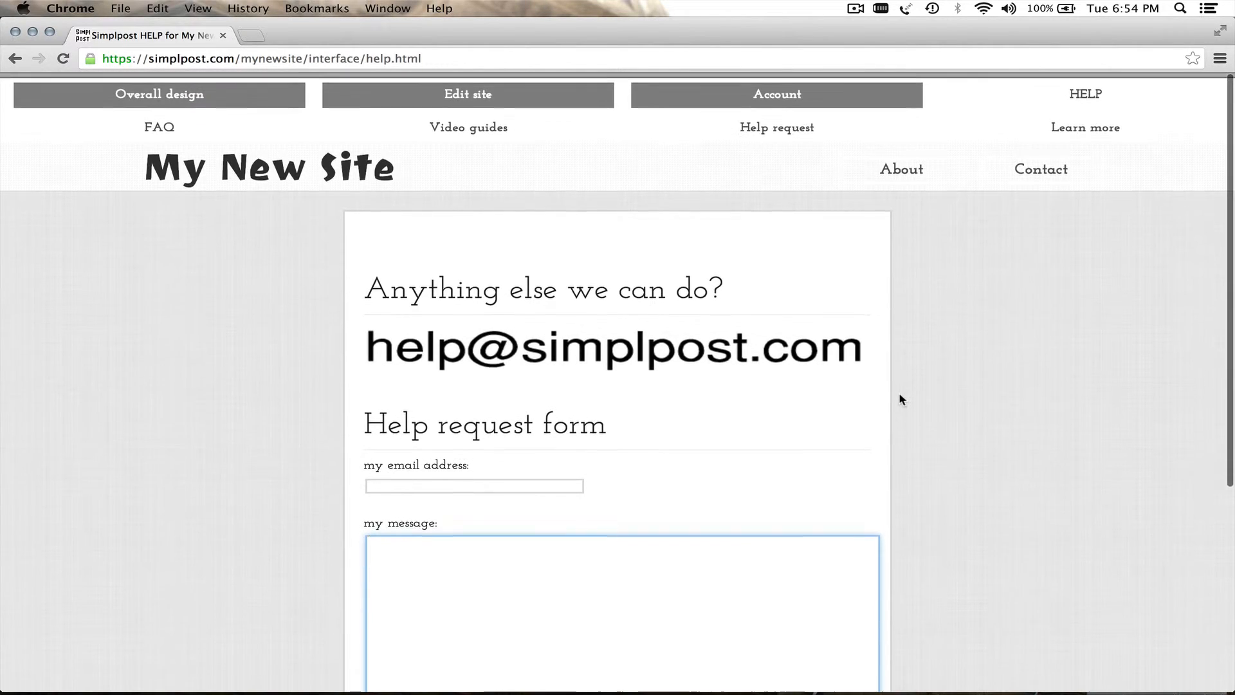
{"action": "scroll", "coordinate": [900, 397], "scroll_direction": "down", "scroll_amount": 5}
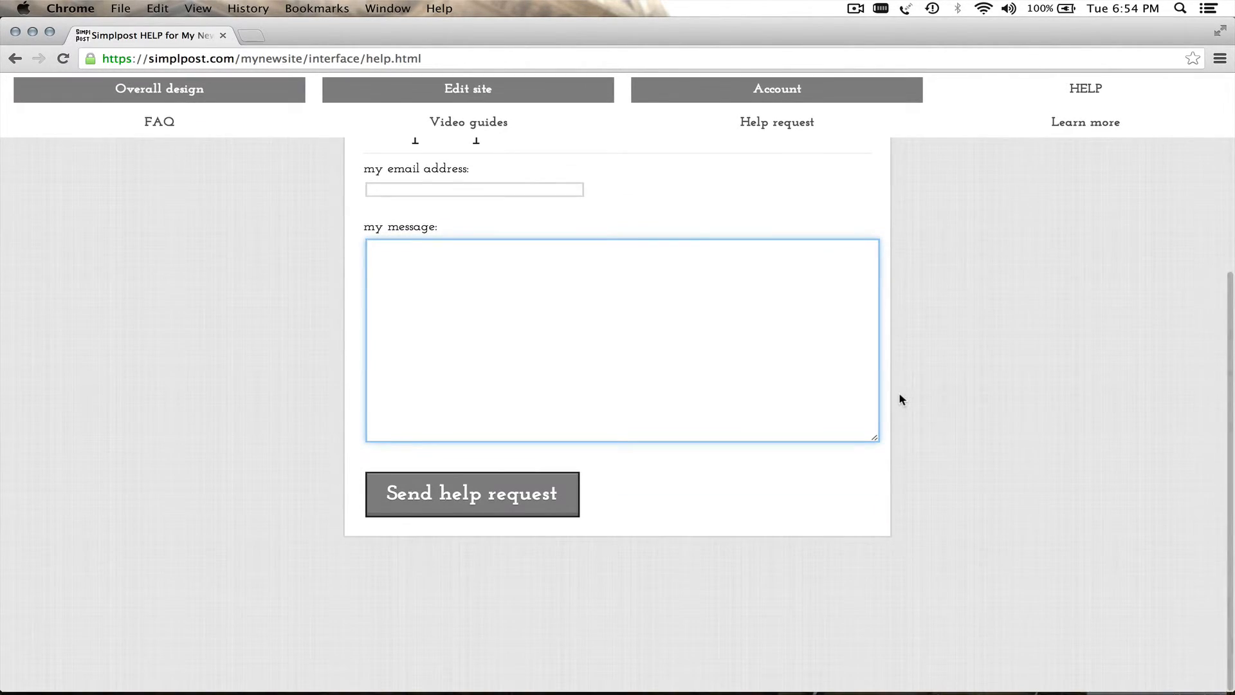
{"action": "scroll", "coordinate": [900, 399], "scroll_direction": "up", "scroll_amount": 4}
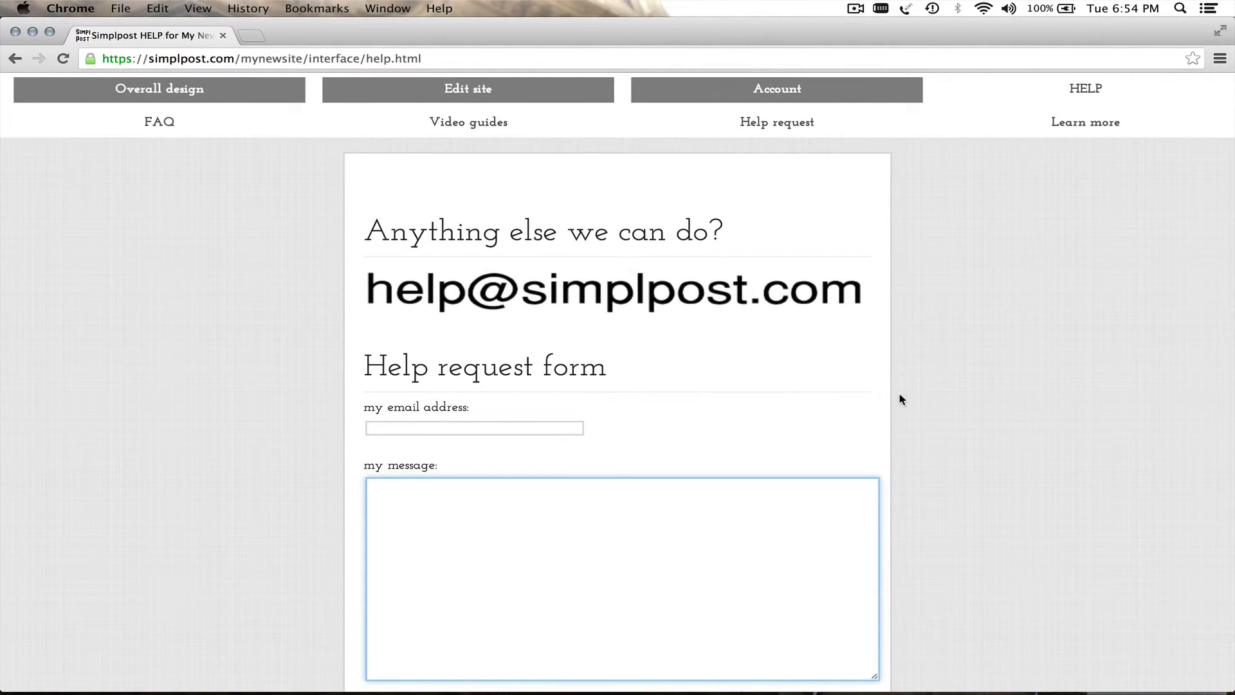
{"action": "scroll", "coordinate": [899, 399], "scroll_direction": "down", "scroll_amount": 4}
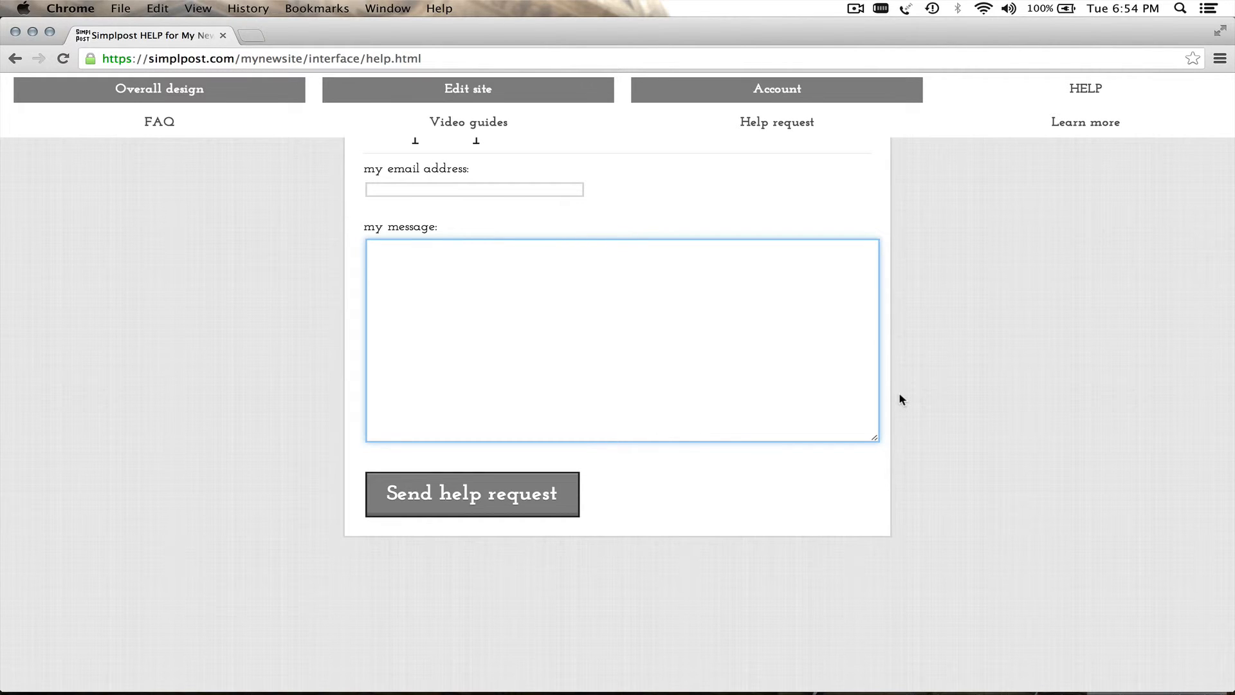
{"action": "scroll", "coordinate": [900, 394], "scroll_direction": "up", "scroll_amount": 5}
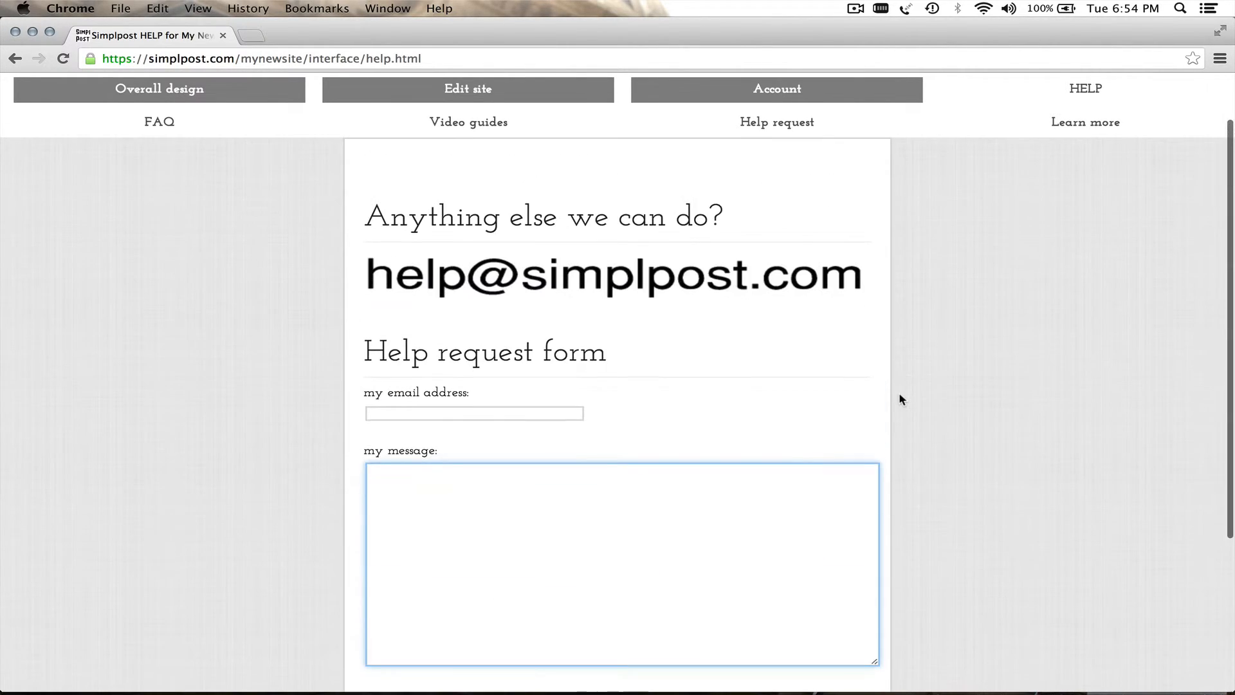